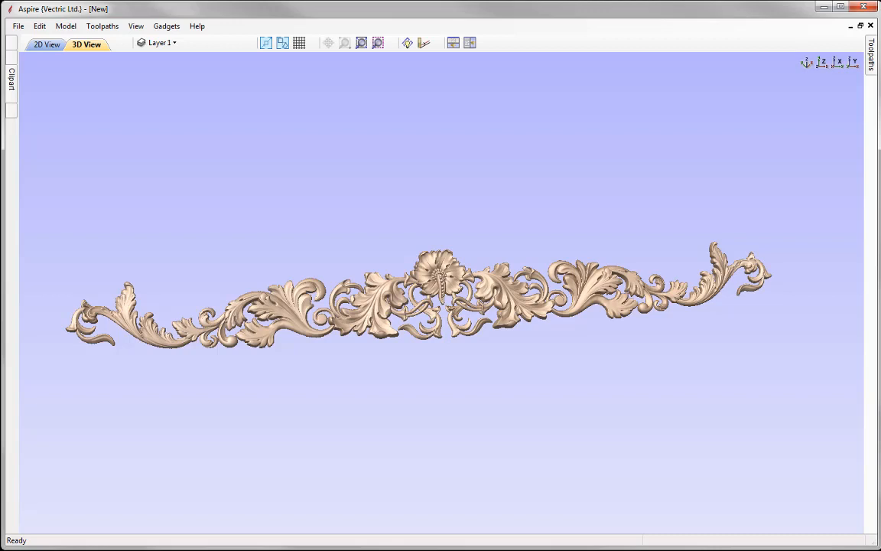
- Close the open ornament model and create a new file
{"action": "left_click", "coordinate": [18, 26]}
{"action": "left_click", "coordinate": [74, 69]}
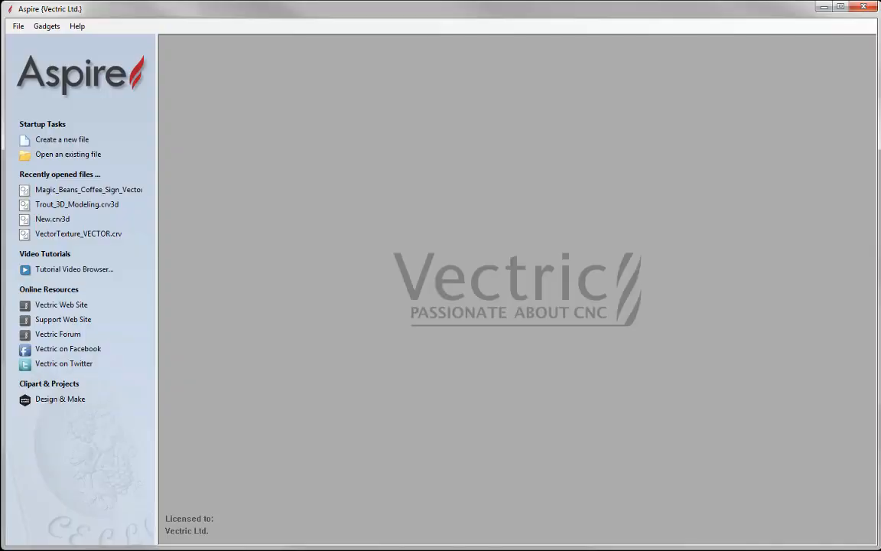
{"action": "left_click", "coordinate": [59, 137]}
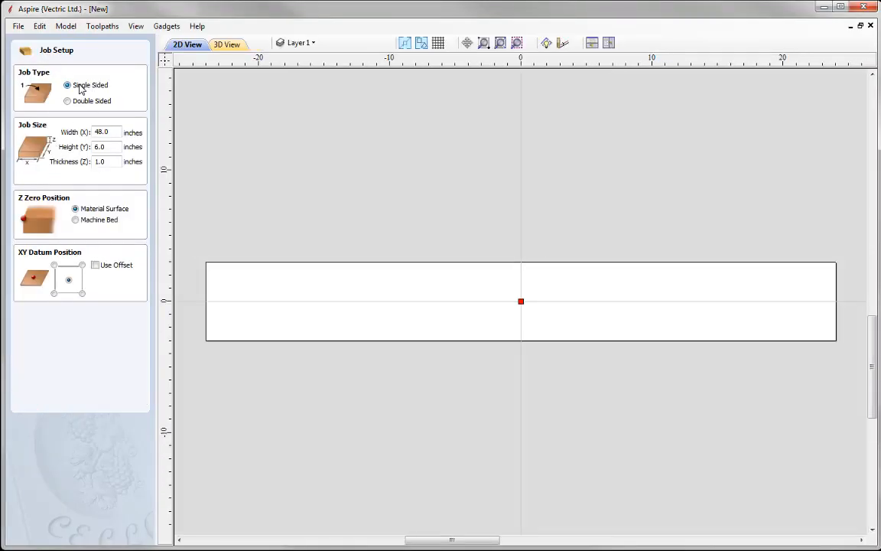
- Set up a single-sided 48 x 6 x 1 inch job with Z zero on the material surface and Very High modeling resolution
{"action": "double_click", "coordinate": [111, 133]}
{"action": "key", "text": "Tab"}
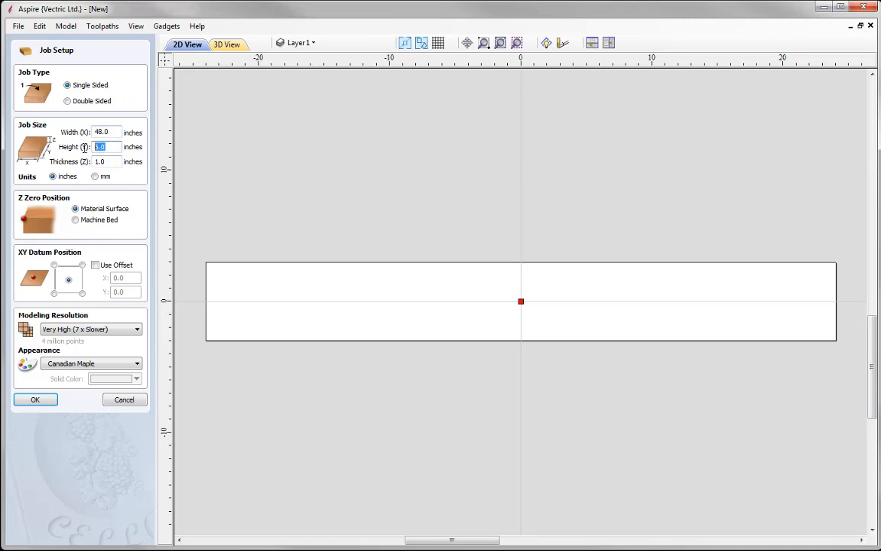
{"action": "double_click", "coordinate": [108, 162]}
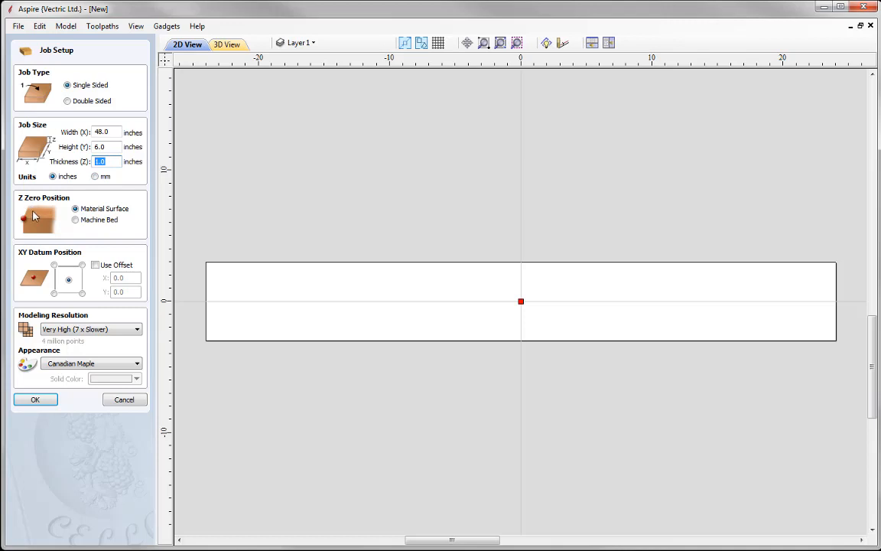
{"action": "left_click", "coordinate": [101, 210]}
{"action": "left_click", "coordinate": [66, 331]}
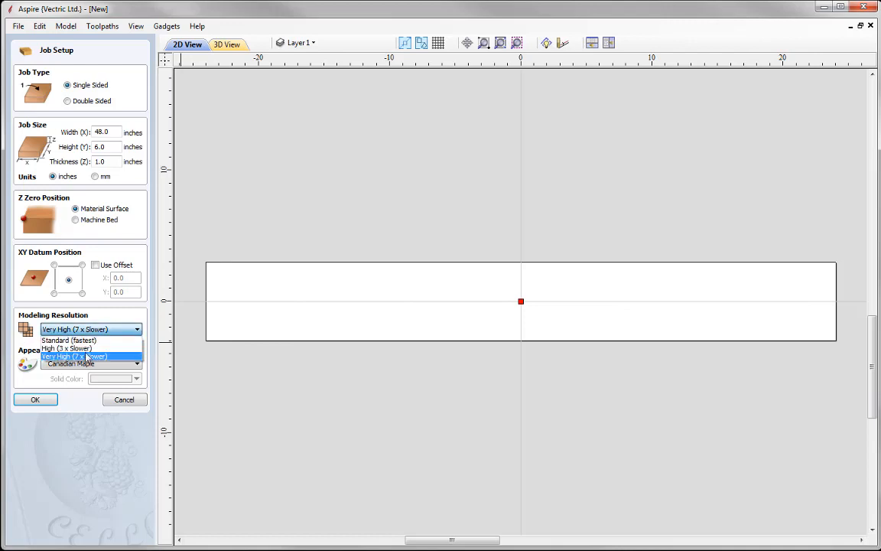
{"action": "left_click", "coordinate": [86, 356]}
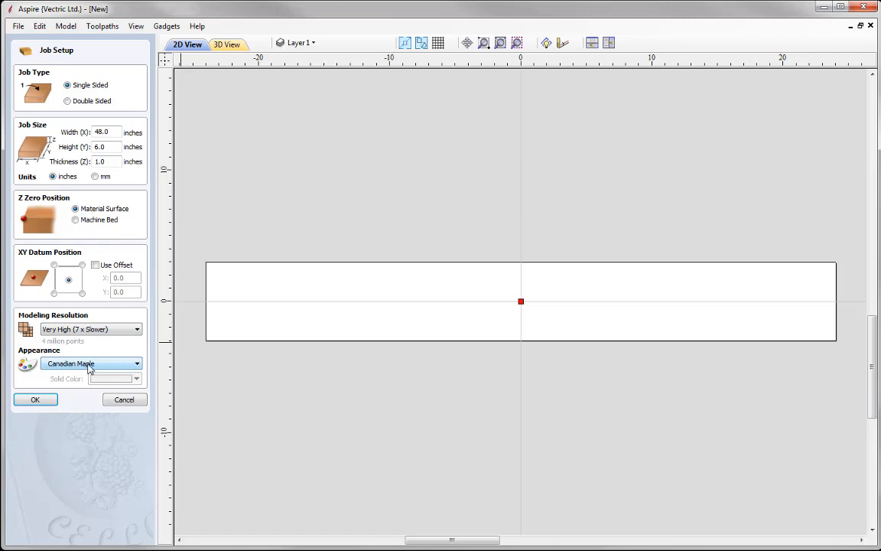
{"action": "left_click", "coordinate": [36, 400]}
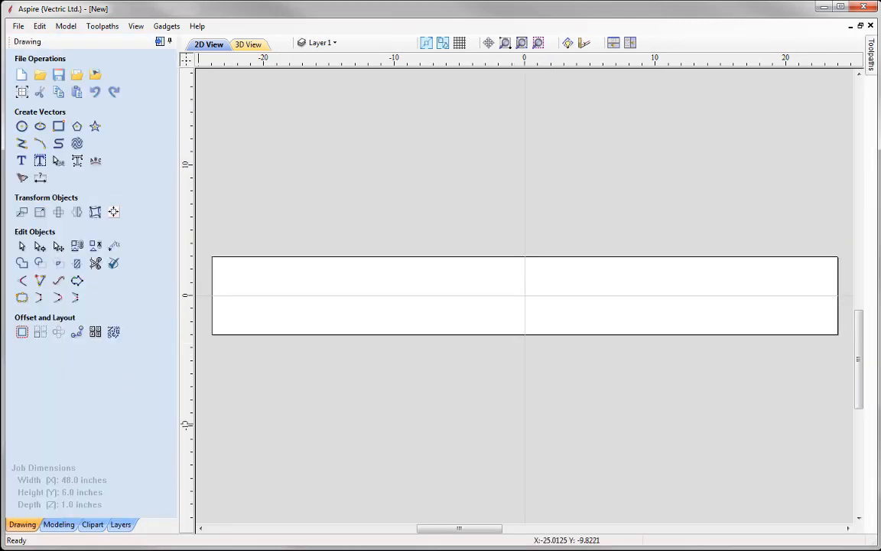
- Stack the 2D and 3D views one above the other and import the Flourish_118-57620-A.3dClip component
{"action": "left_click", "coordinate": [612, 43]}
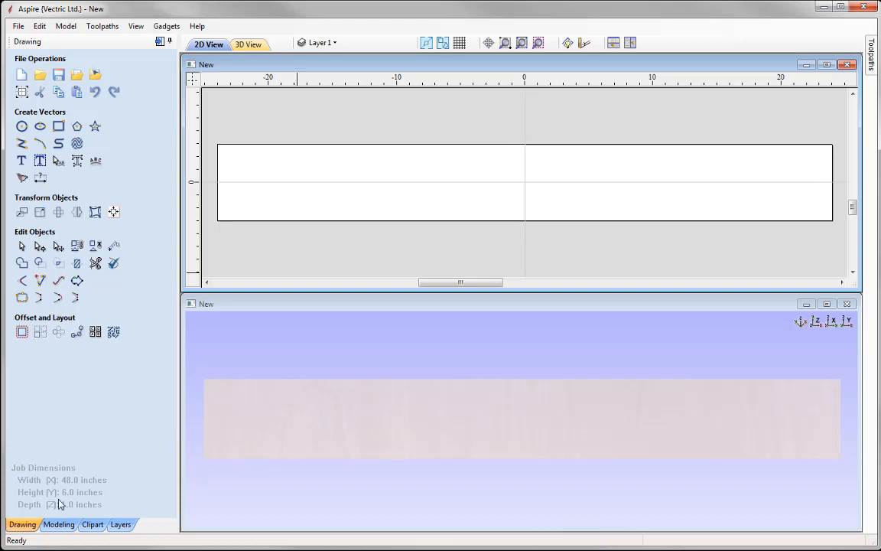
{"action": "left_click", "coordinate": [59, 525]}
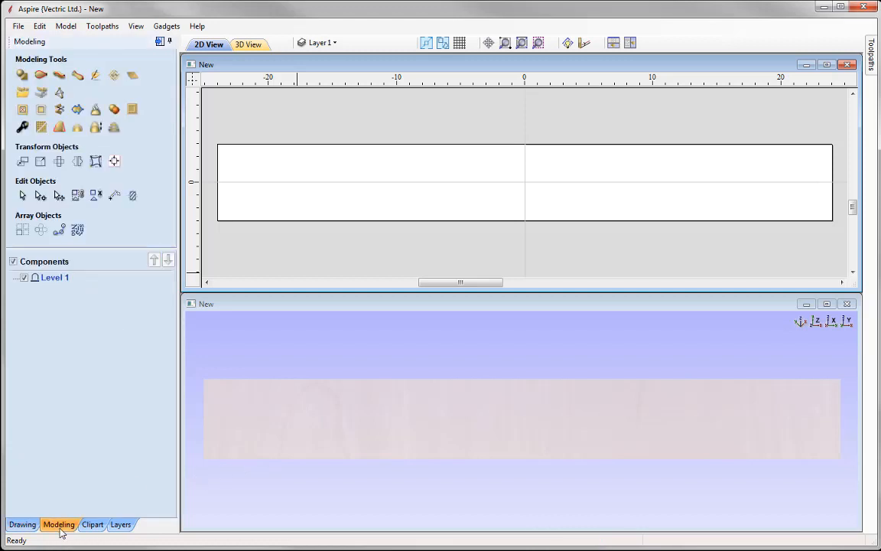
{"action": "left_click", "coordinate": [22, 93]}
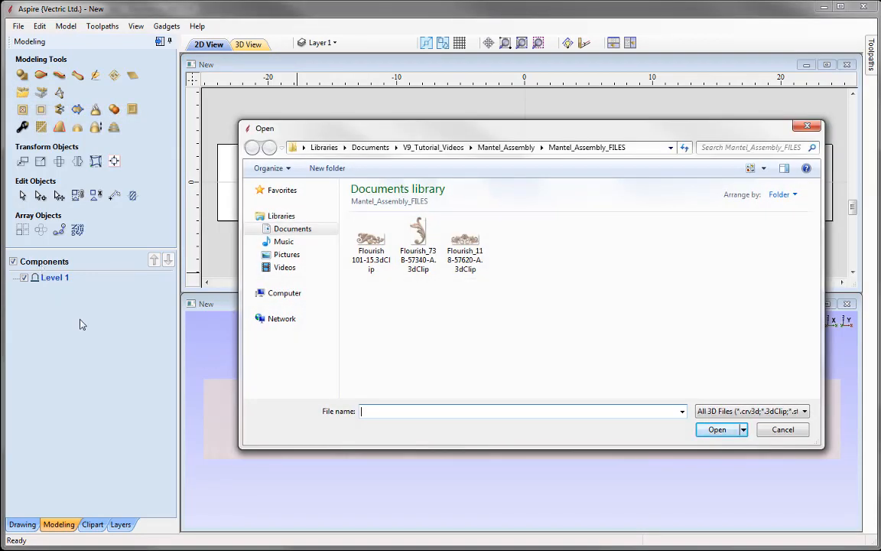
{"action": "left_click", "coordinate": [467, 243]}
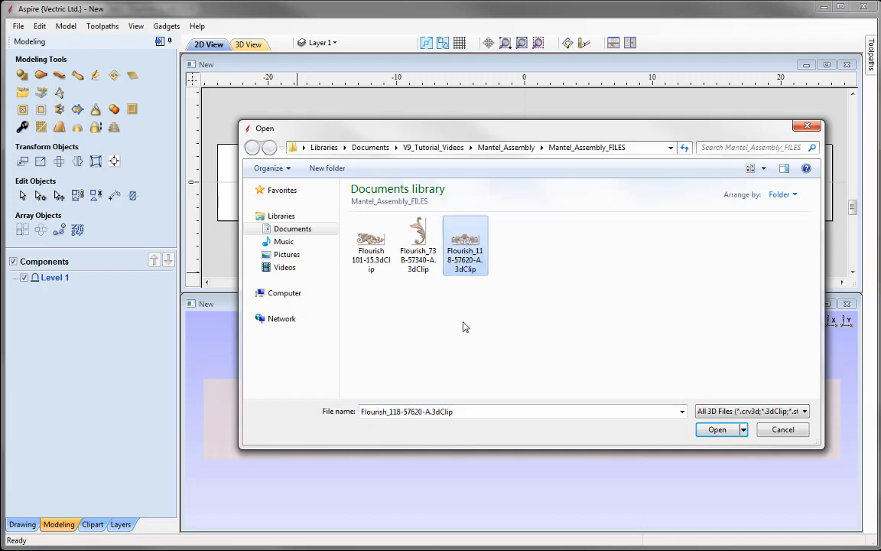
{"action": "left_click", "coordinate": [717, 430]}
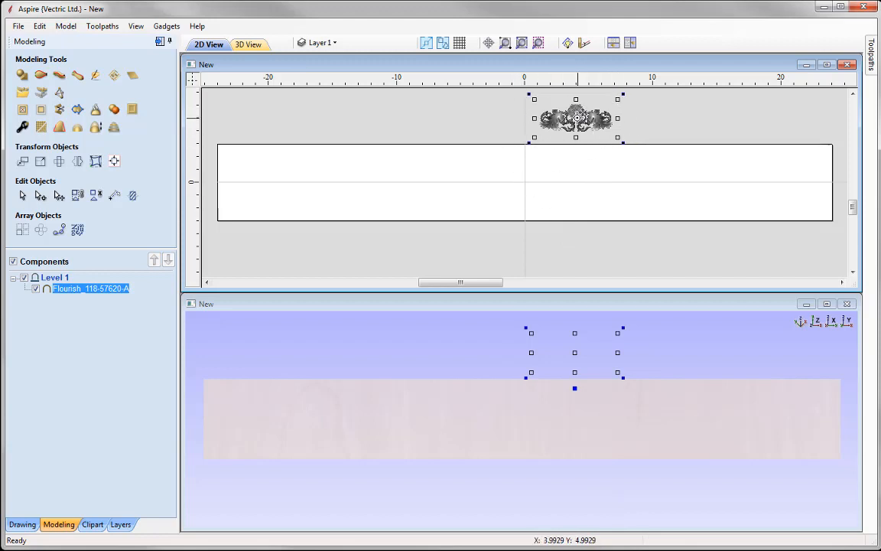
- Move the imported flourish to the centre of the job at X 0, Y 0
{"action": "left_click_drag", "start_coordinate": [575, 118], "coordinate": [524, 182]}
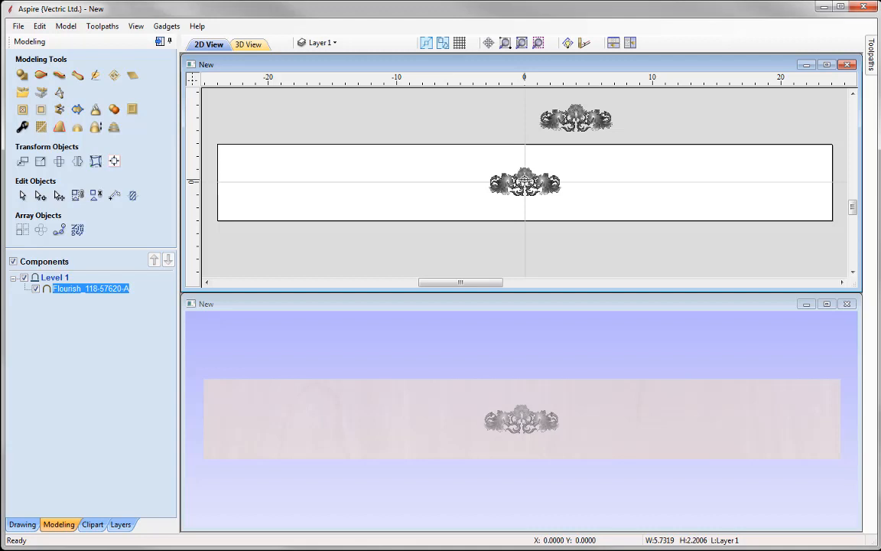
{"action": "left_click_drag", "start_coordinate": [525, 182], "coordinate": [525, 182]}
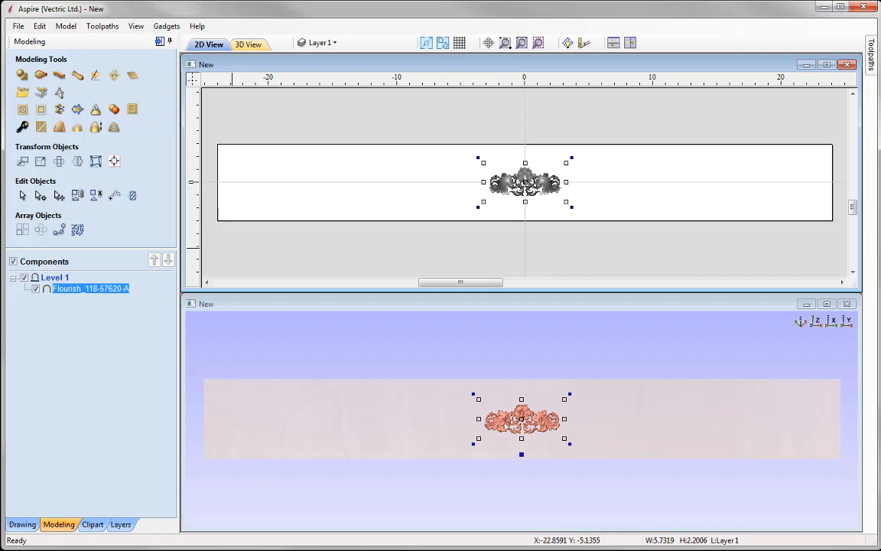
- Look through the clipart folders in both the library browser and the local files, including Animals, Borders, Decorative, Panels & Shields and Ribbons
{"action": "left_click", "coordinate": [93, 524]}
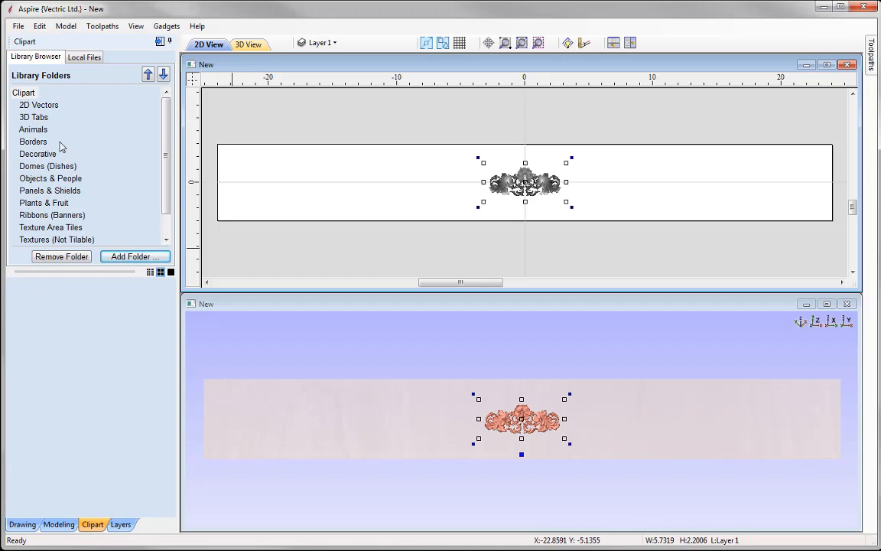
{"action": "left_click", "coordinate": [34, 129]}
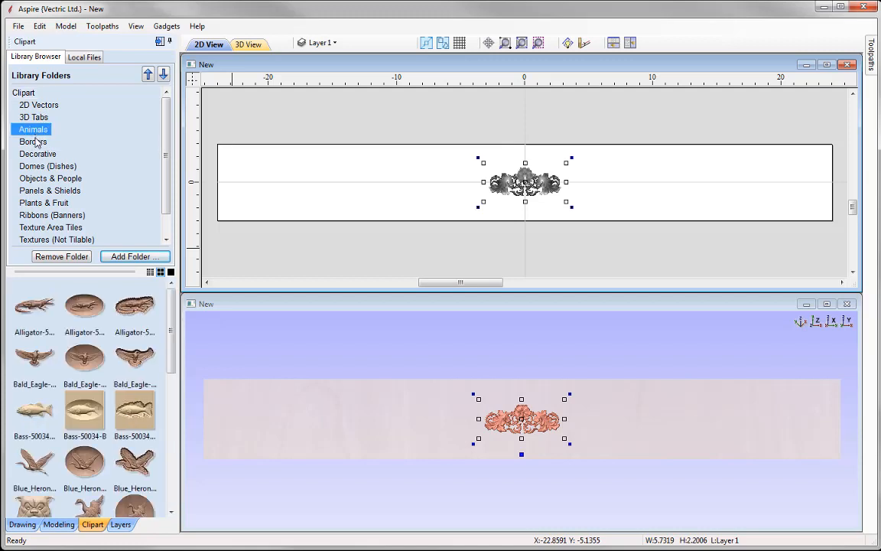
{"action": "left_click", "coordinate": [34, 141]}
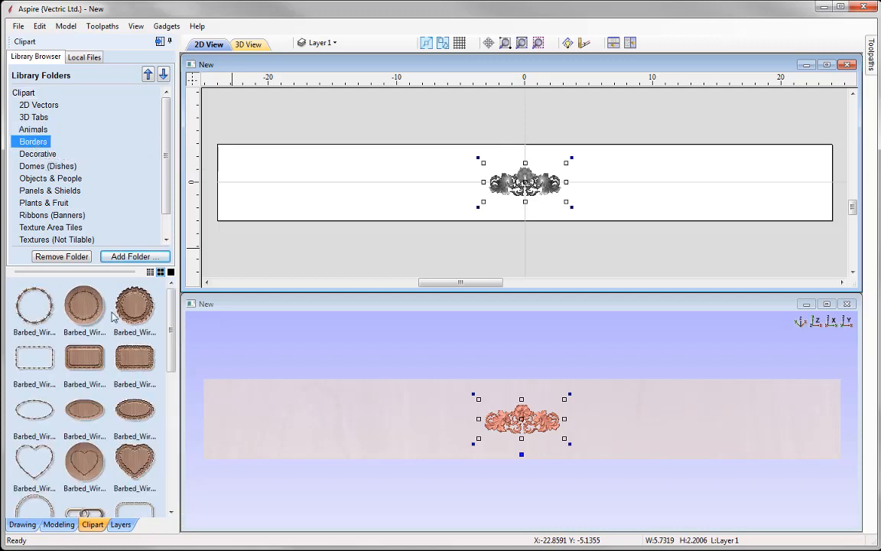
{"action": "left_click", "coordinate": [34, 153]}
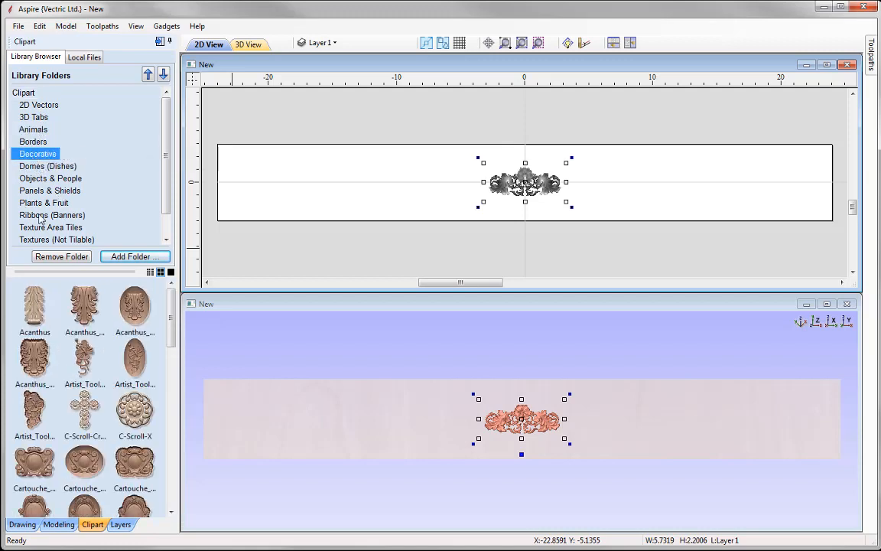
{"action": "left_click", "coordinate": [40, 191]}
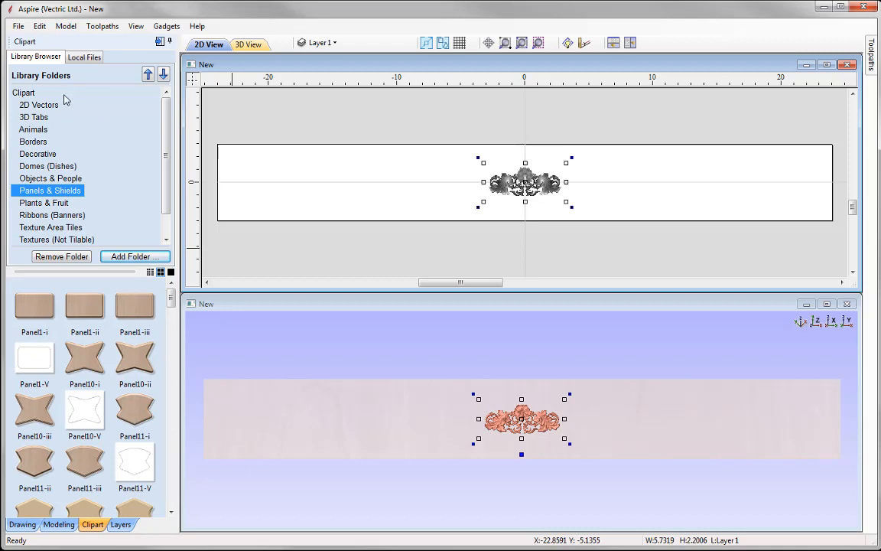
{"action": "left_click", "coordinate": [91, 58]}
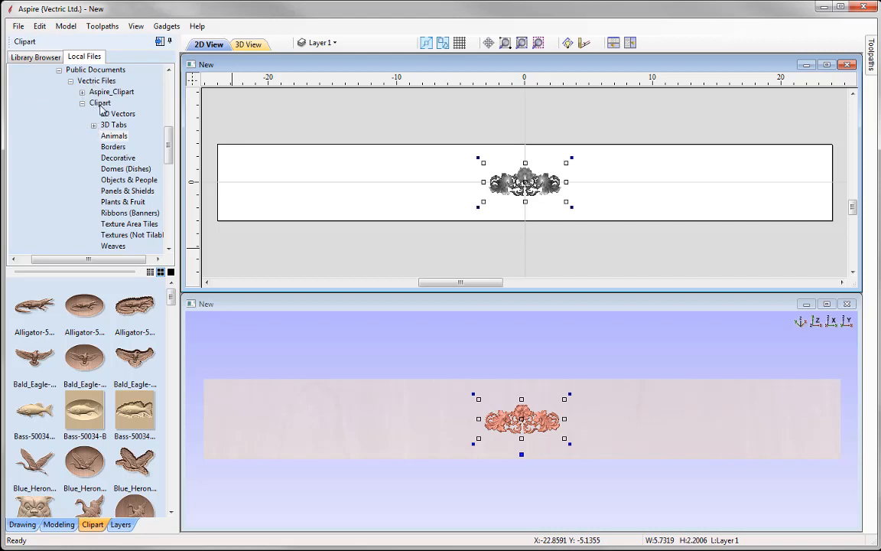
{"action": "left_click", "coordinate": [112, 168]}
{"action": "left_click", "coordinate": [121, 191]}
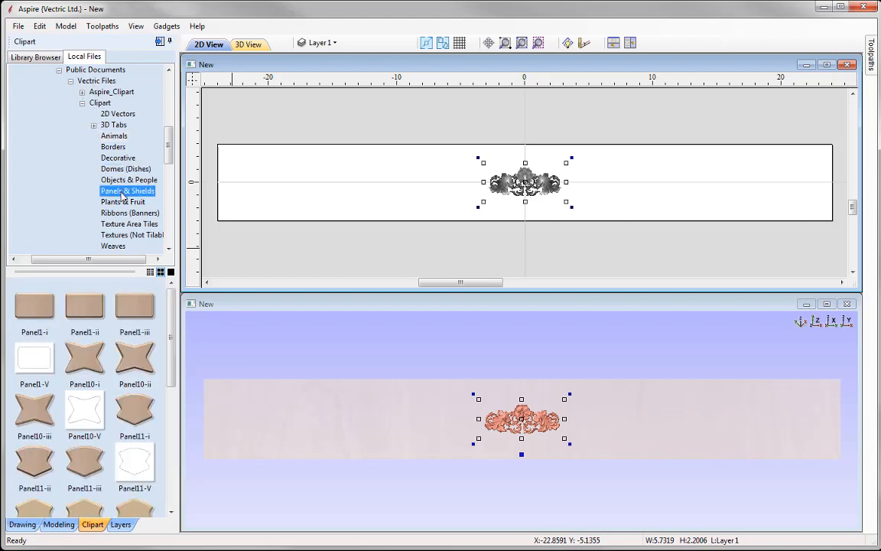
{"action": "left_click", "coordinate": [123, 202]}
{"action": "left_click", "coordinate": [124, 212]}
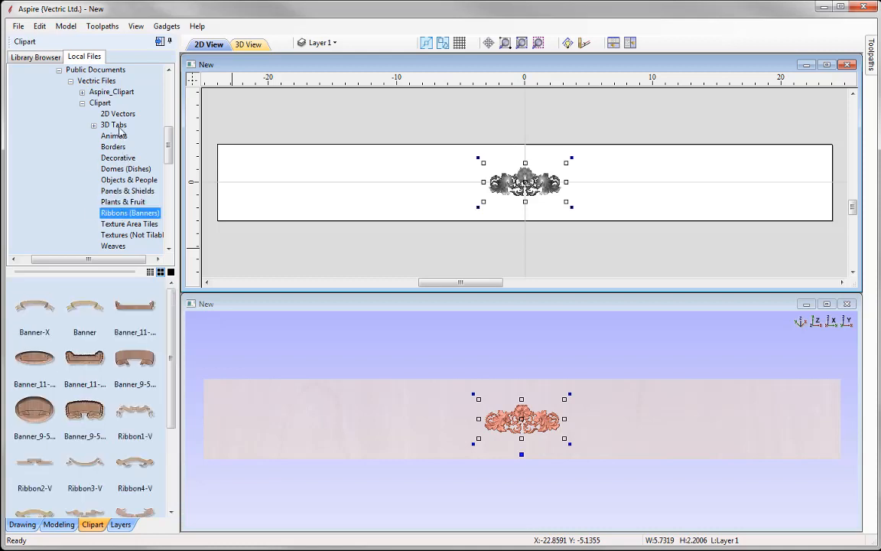
{"action": "left_click", "coordinate": [38, 57]}
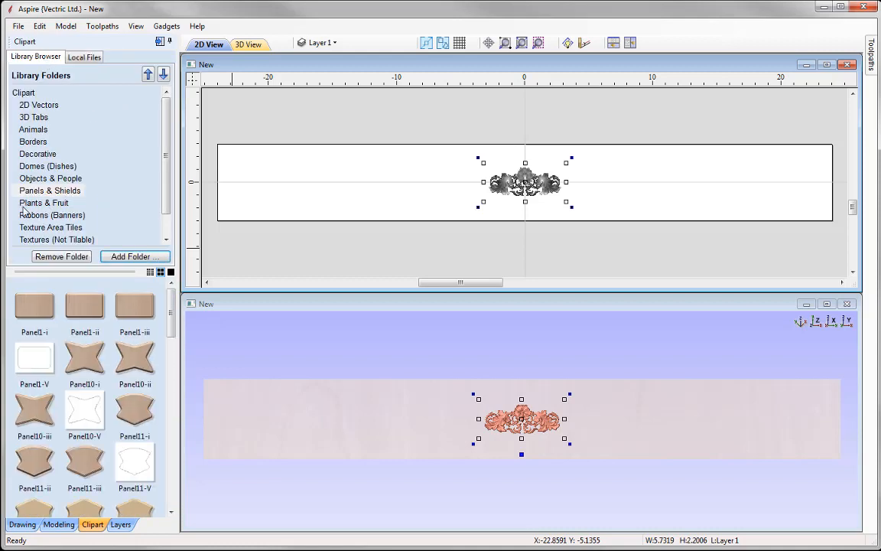
- Place Flourish 101-15 from the Decorative clipart folder to the left of the centre flourish, at about X -8
{"action": "left_click", "coordinate": [37, 151]}
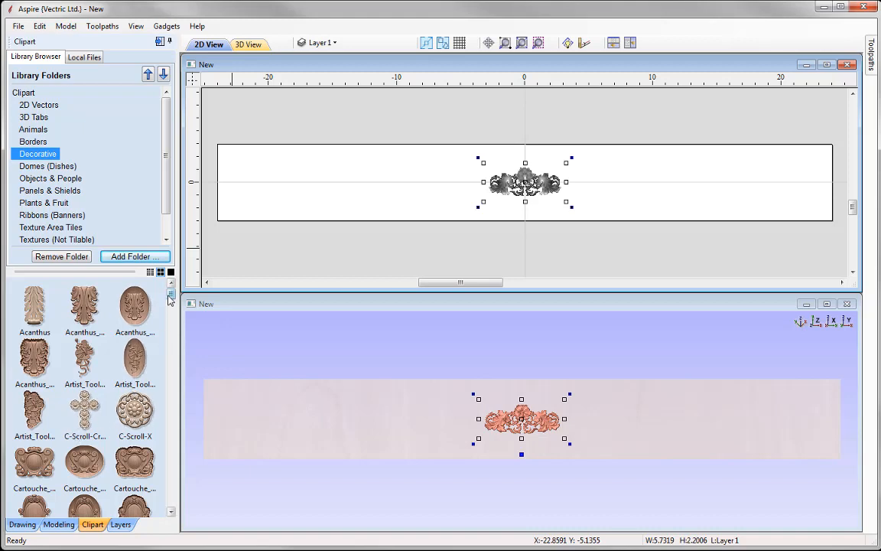
{"action": "left_click_drag", "start_coordinate": [170, 295], "coordinate": [170, 346]}
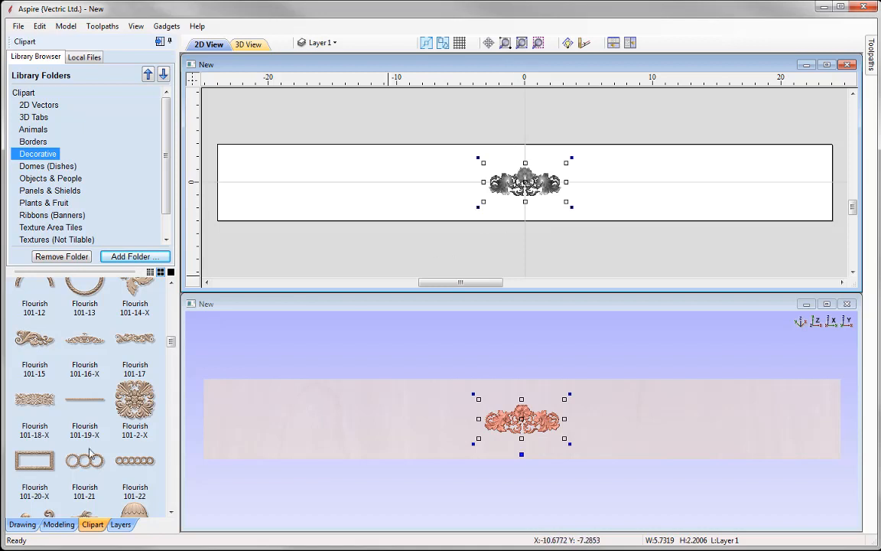
{"action": "left_click_drag", "start_coordinate": [32, 340], "coordinate": [415, 422]}
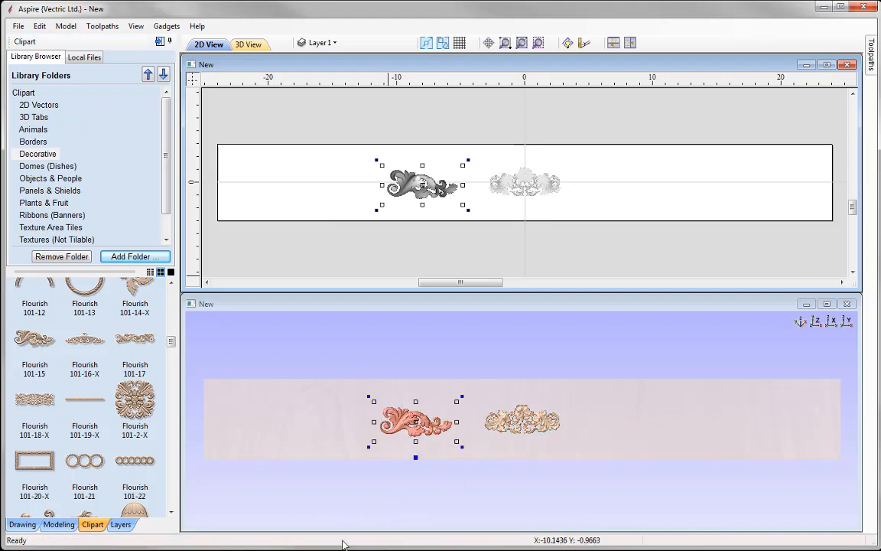
- Import the Flourish_73B-57340-A clipart to Level 1 and move it horizontally to the left of the other flourishes, at about X -16
{"action": "left_click_drag", "start_coordinate": [173, 345], "coordinate": [174, 418]}
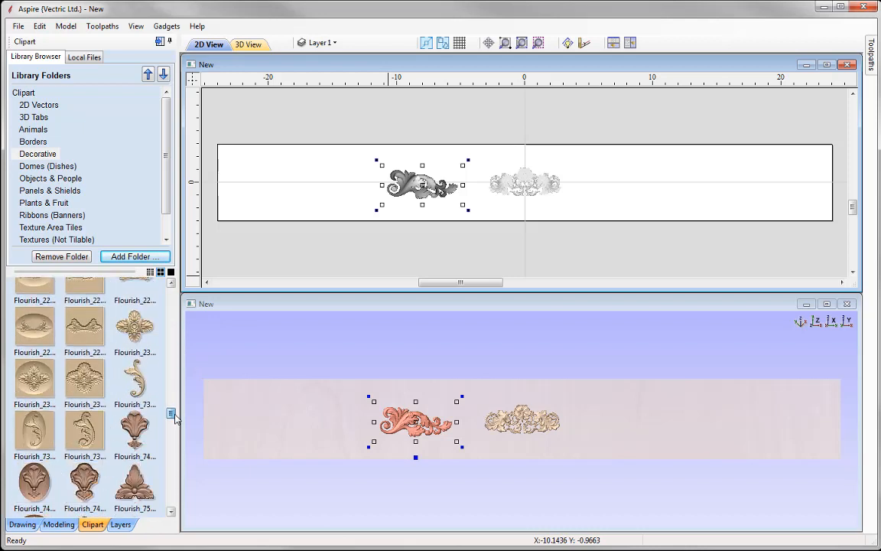
{"action": "right_click", "coordinate": [136, 384]}
{"action": "mouse_move", "coordinate": [183, 391]}
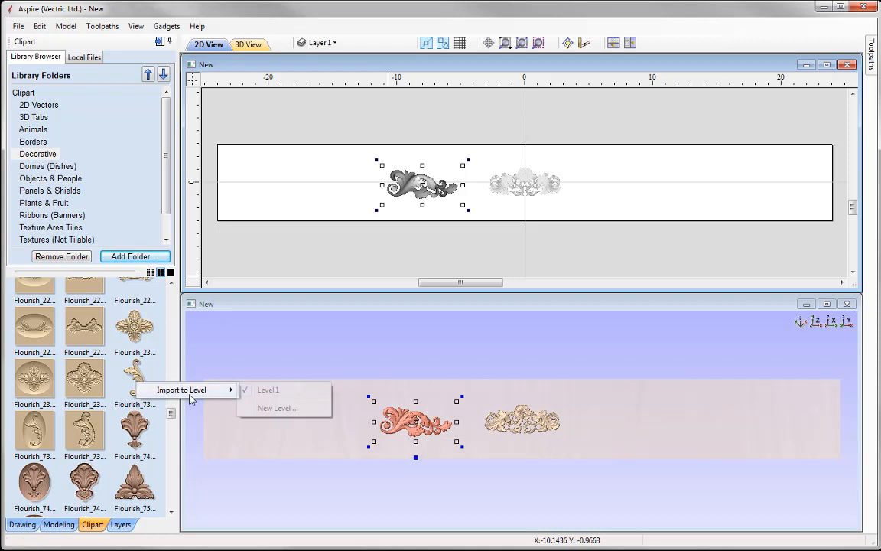
{"action": "left_click", "coordinate": [295, 395]}
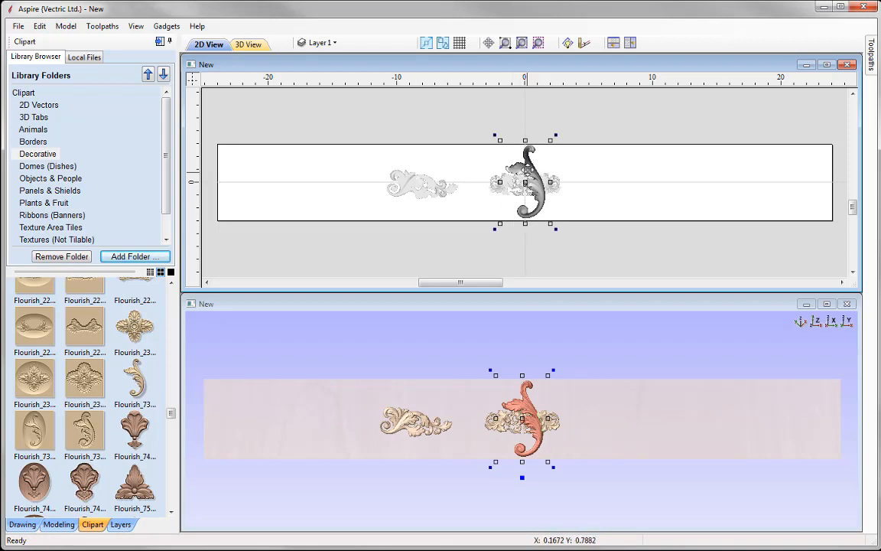
{"action": "left_click_drag", "start_coordinate": [503, 212], "coordinate": [298, 214], "text": "ctrl"}
{"action": "key", "text": "F3"}
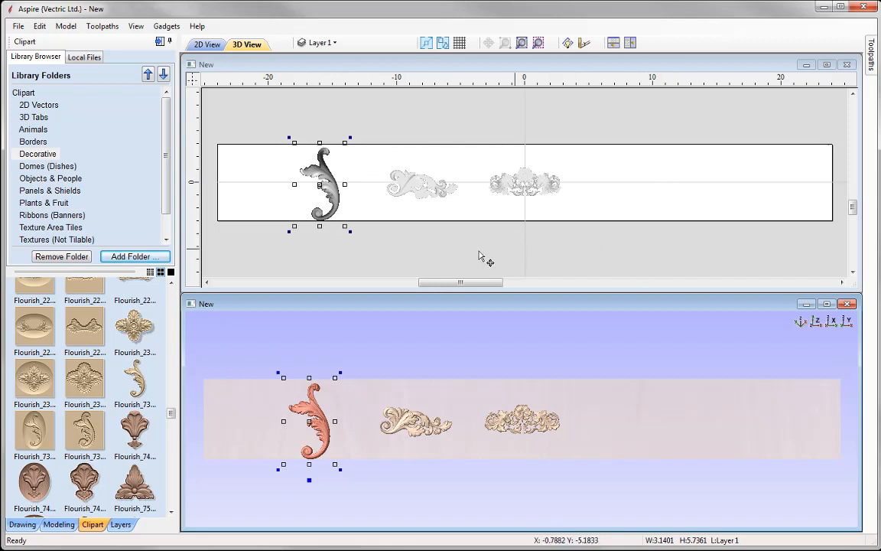
- Rename the Flourish_73B-57340-A component as A
{"action": "left_click", "coordinate": [58, 524]}
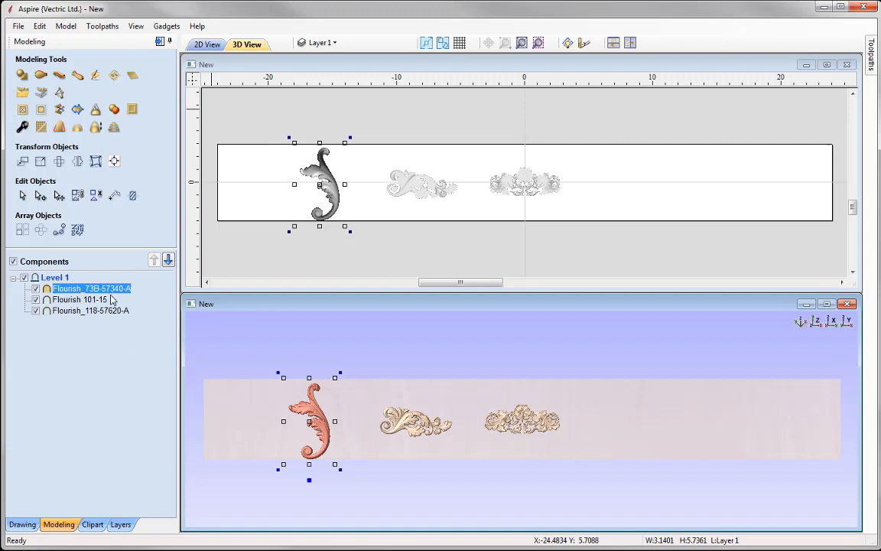
{"action": "right_click", "coordinate": [100, 293]}
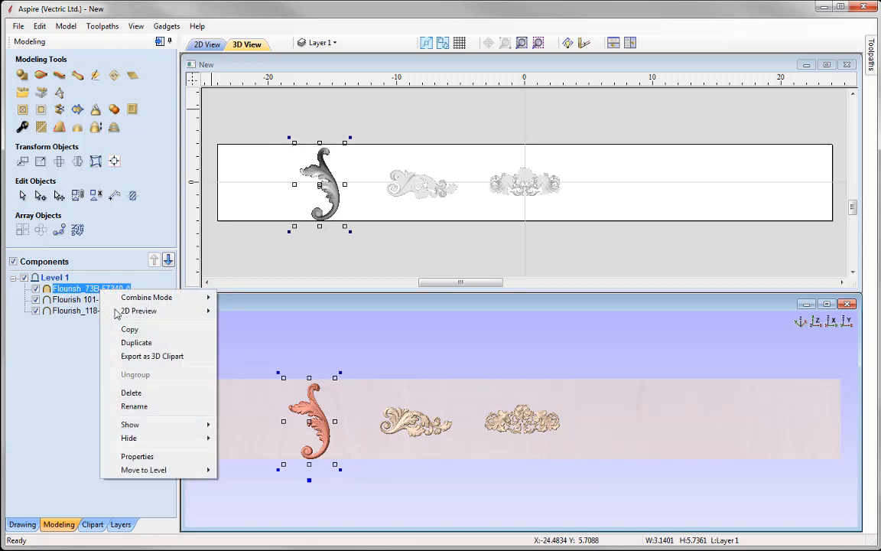
{"action": "left_click", "coordinate": [142, 407]}
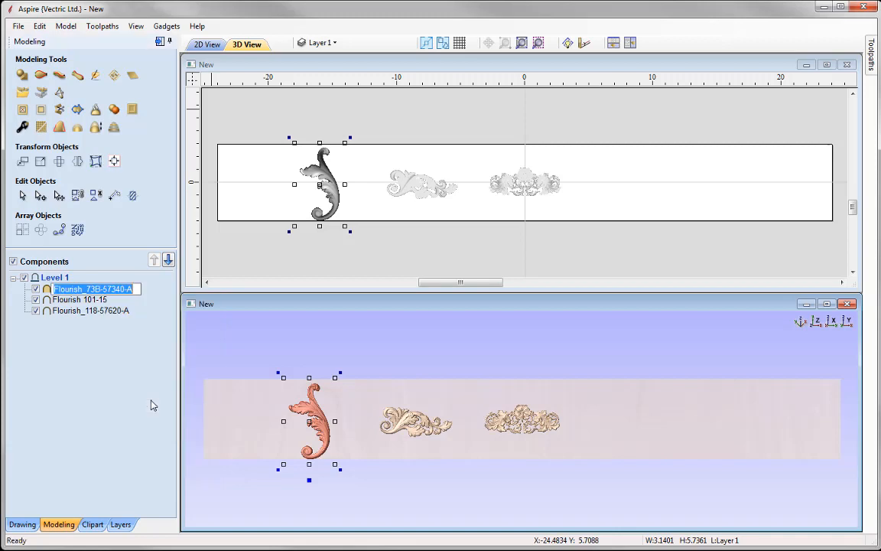
{"action": "type", "text": "A"}
{"action": "key", "text": "Return"}
- Rename the Flourish 101-15 component as B
{"action": "right_click", "coordinate": [97, 301]}
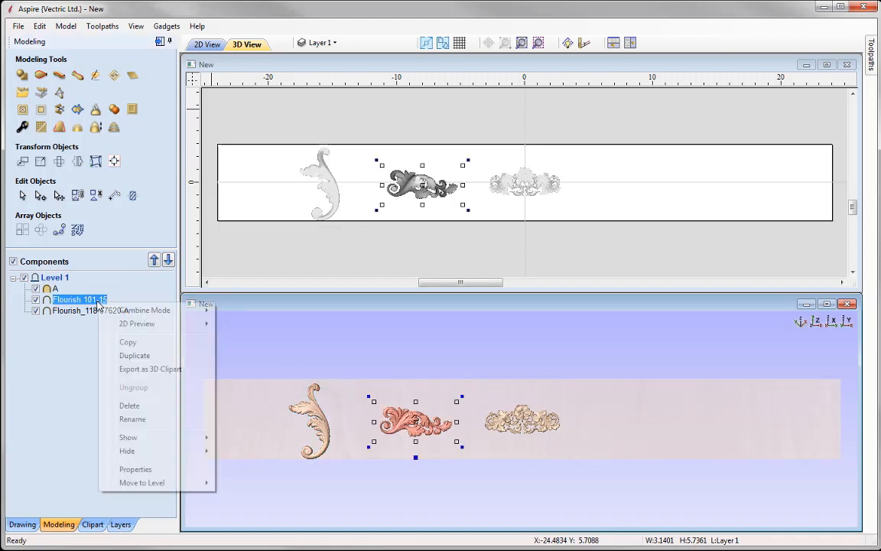
{"action": "left_click", "coordinate": [147, 418]}
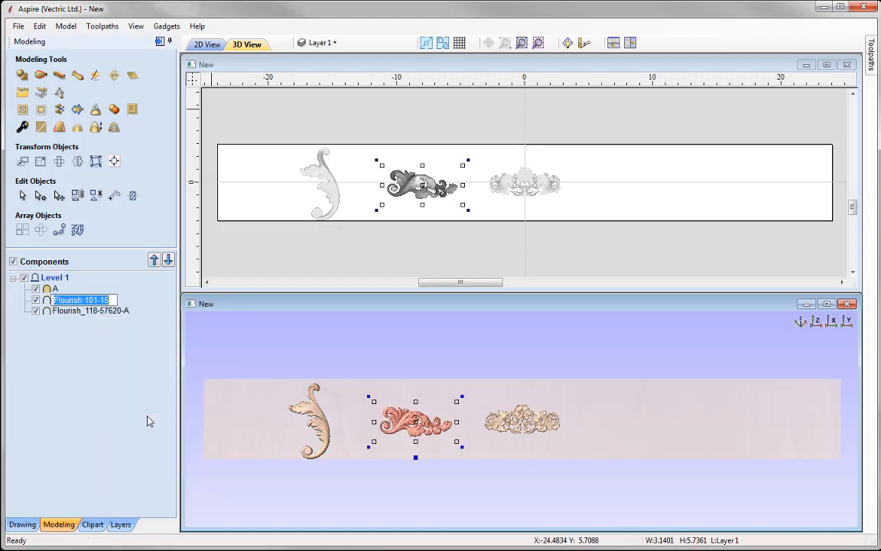
{"action": "type", "text": "B"}
{"action": "key", "text": "Return"}
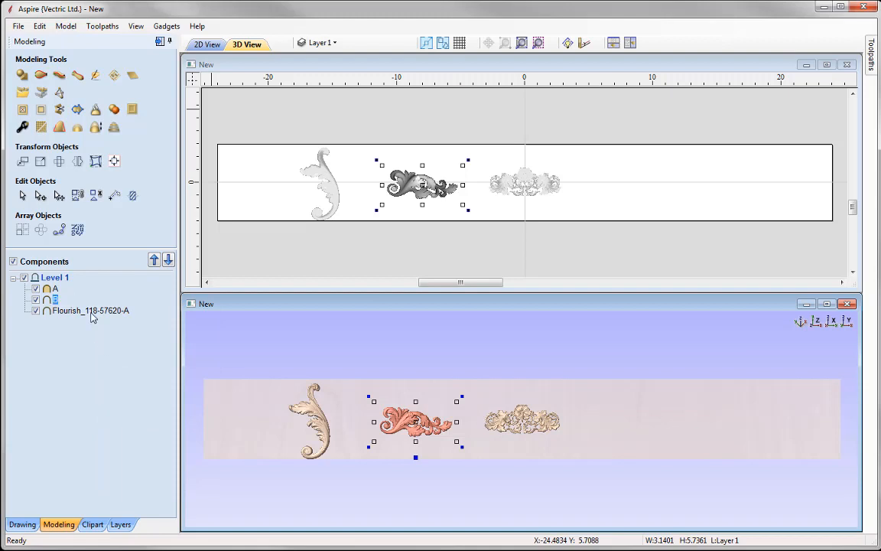
- Rename the Flourish_118-57620-A component as Center and clear the selection
{"action": "left_click", "coordinate": [92, 315]}
{"action": "right_click", "coordinate": [91, 315]}
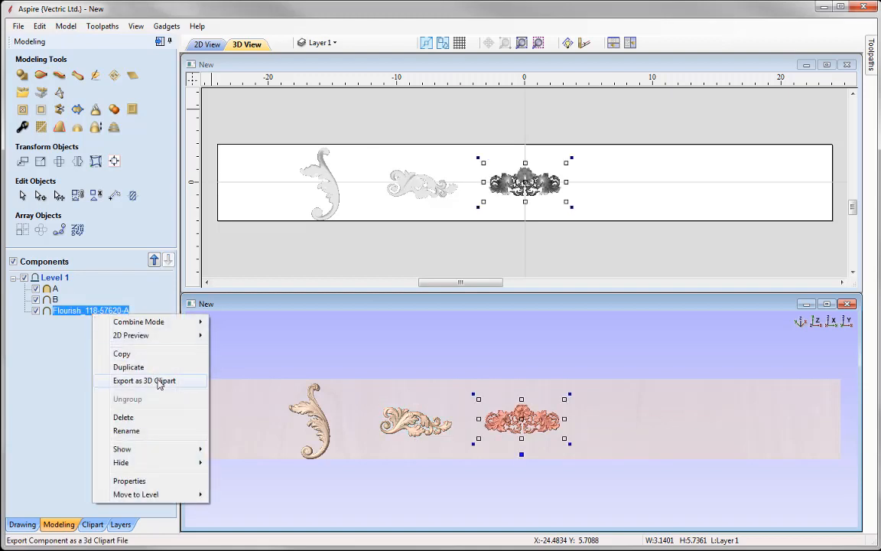
{"action": "left_click", "coordinate": [126, 431]}
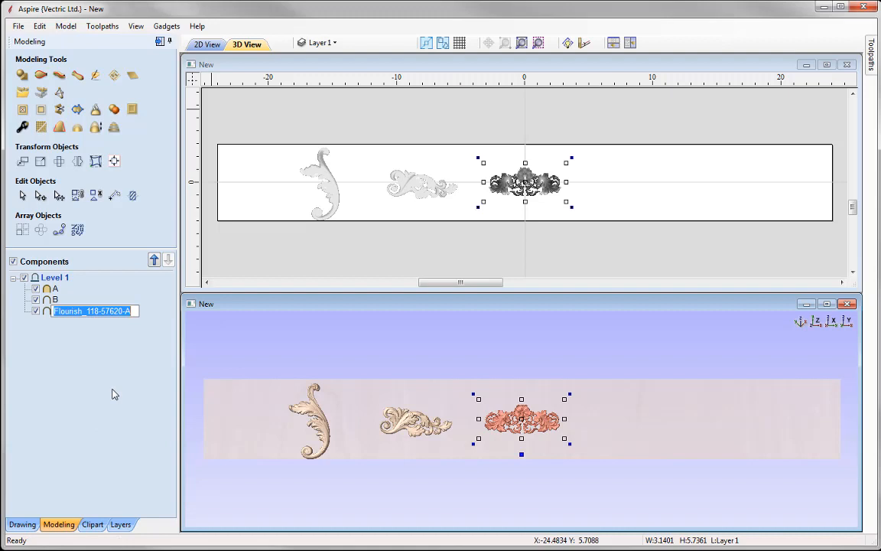
{"action": "type", "text": "Center"}
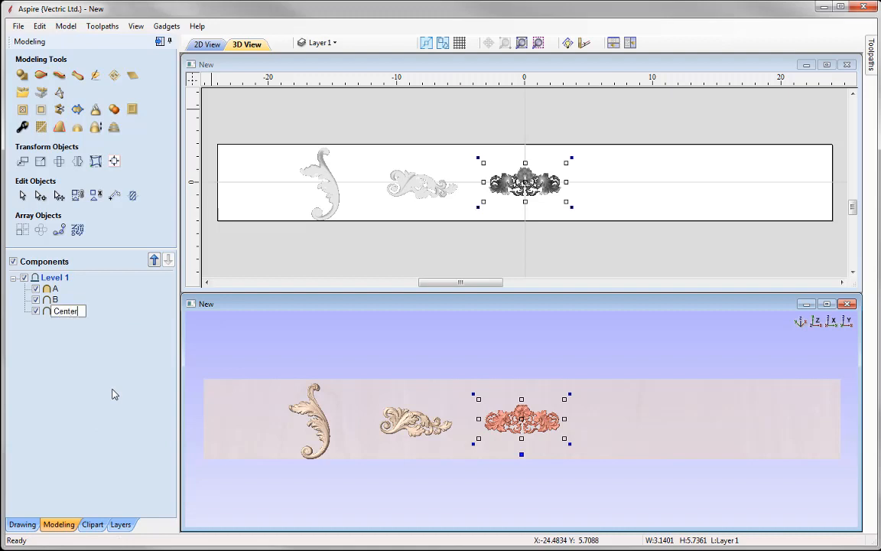
{"action": "left_click", "coordinate": [98, 393]}
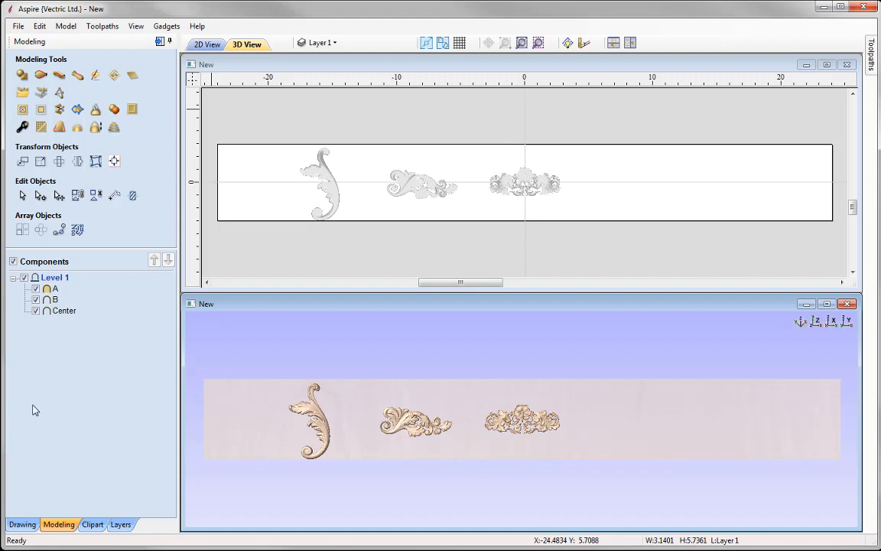
- Resize the Center flourish proportionally about its middle to a height of 4.8 inches, with Z scaled automatically
{"action": "left_click", "coordinate": [525, 183]}
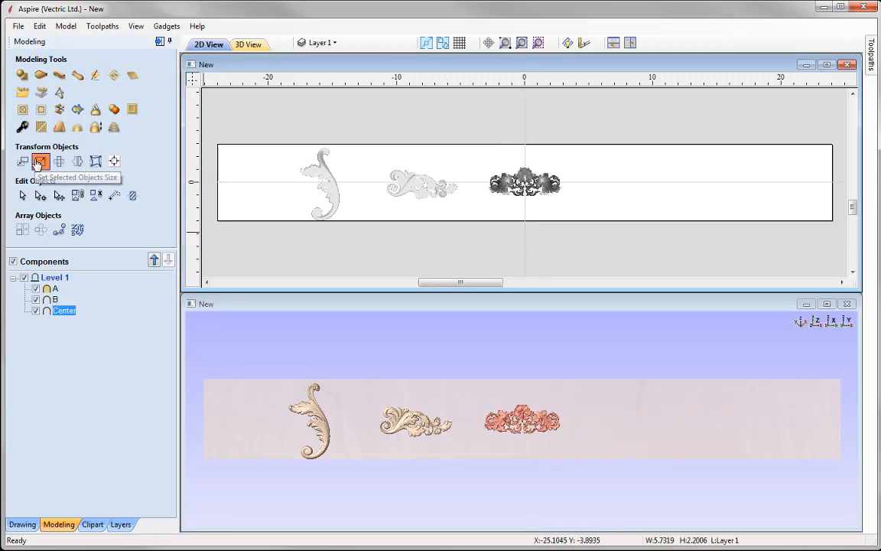
{"action": "left_click", "coordinate": [39, 162]}
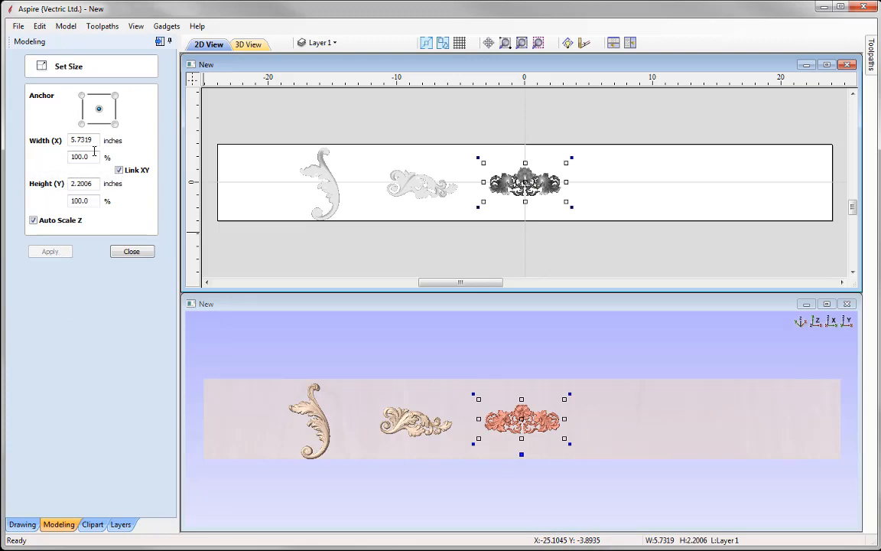
{"action": "double_click", "coordinate": [95, 185]}
{"action": "type", "text": "4."}
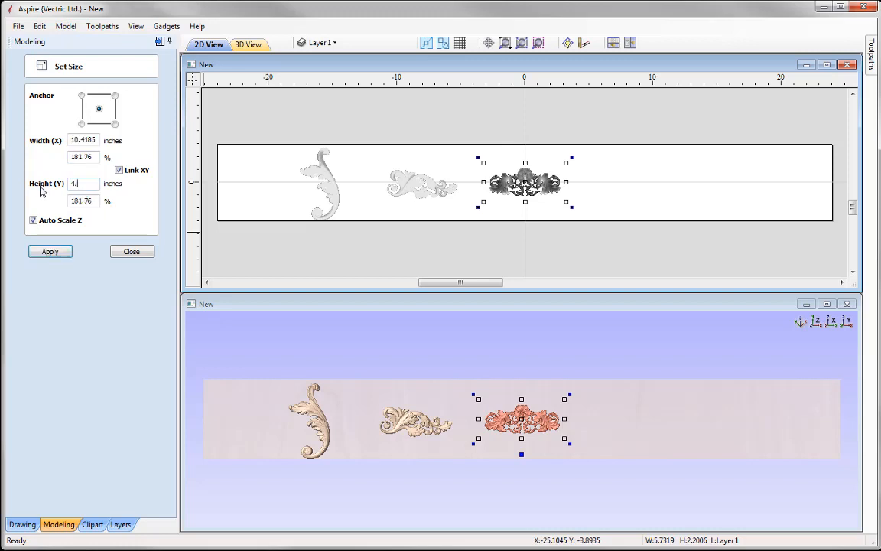
{"action": "type", "text": "8"}
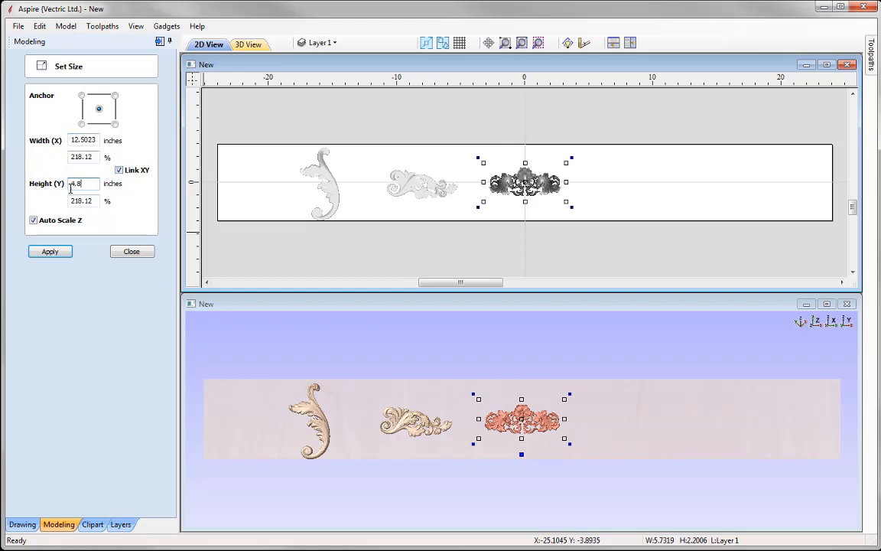
{"action": "left_click", "coordinate": [49, 252]}
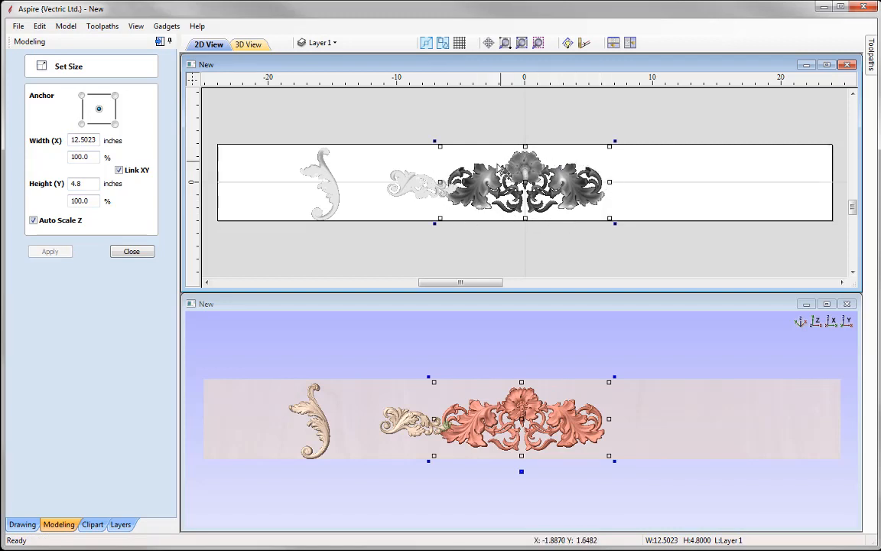
- Resize component B proportionally about its middle to a height of 3.5 inches
{"action": "left_click", "coordinate": [420, 186]}
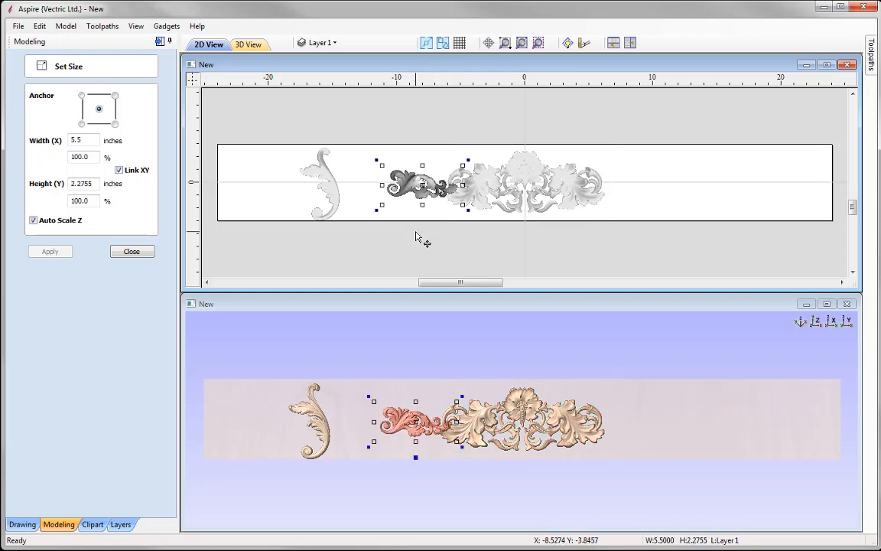
{"action": "double_click", "coordinate": [81, 183]}
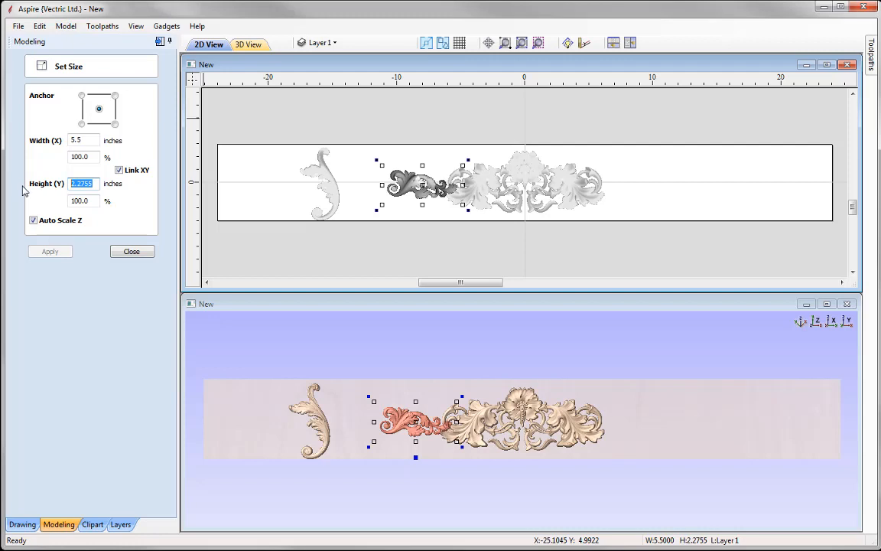
{"action": "type", "text": "3"}
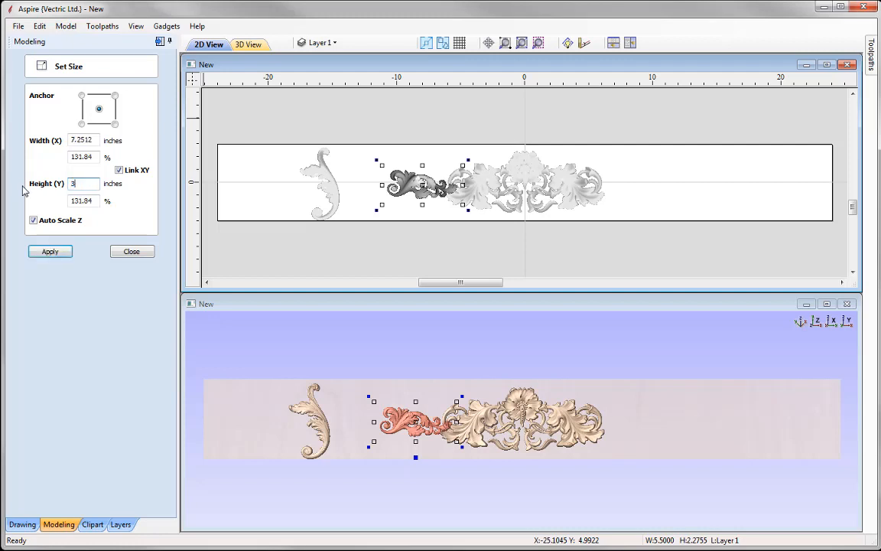
{"action": "type", "text": ".5"}
{"action": "left_click", "coordinate": [52, 252]}
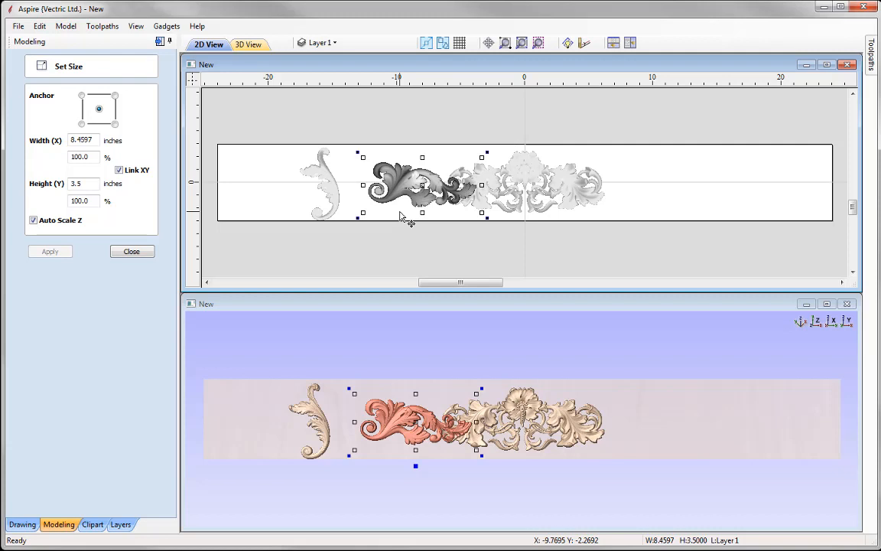
{"action": "left_click", "coordinate": [133, 253]}
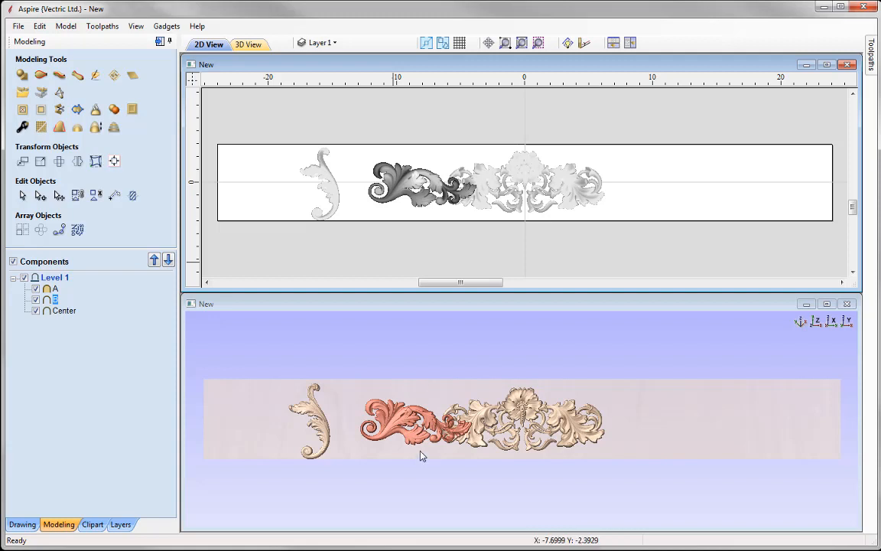
- Flip component B horizontally in place, without making a mirrored copy
{"action": "left_click", "coordinate": [76, 163]}
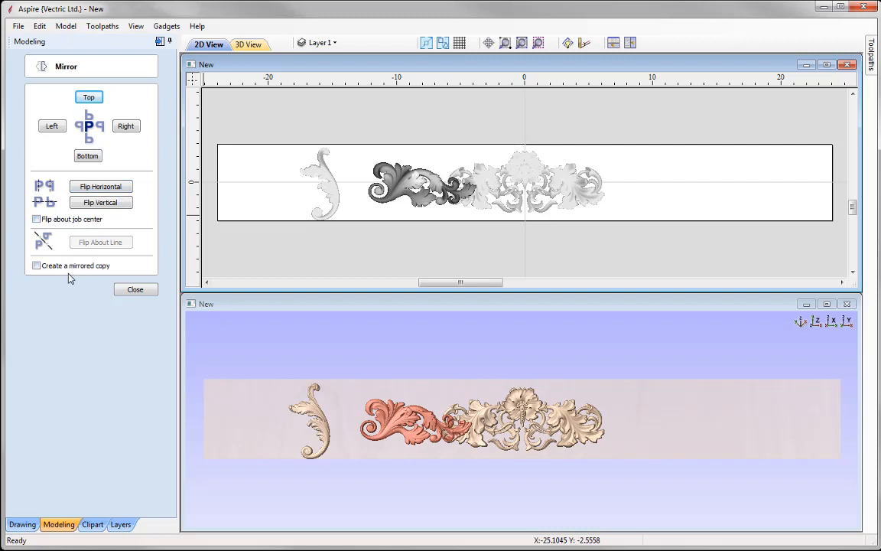
{"action": "left_click", "coordinate": [100, 188]}
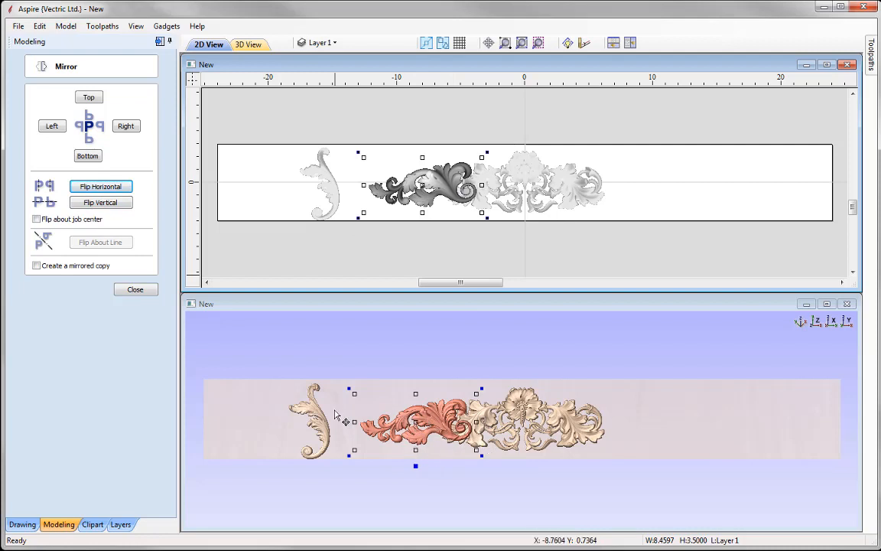
{"action": "left_click", "coordinate": [135, 289]}
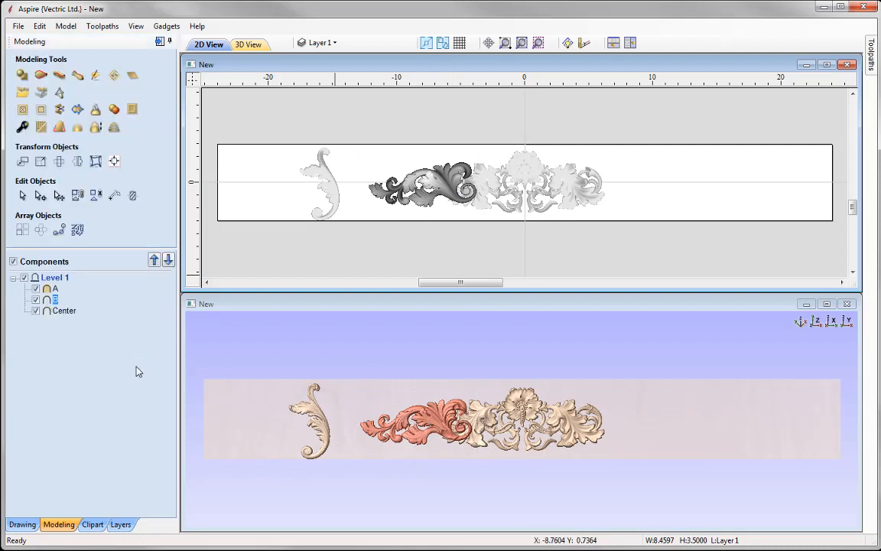
- Move component B left until its large scroll meets the left edge of the Center flourish, centred at about X -10
{"action": "left_click", "coordinate": [504, 44]}
{"action": "left_click_drag", "start_coordinate": [218, 138], "coordinate": [528, 225]}
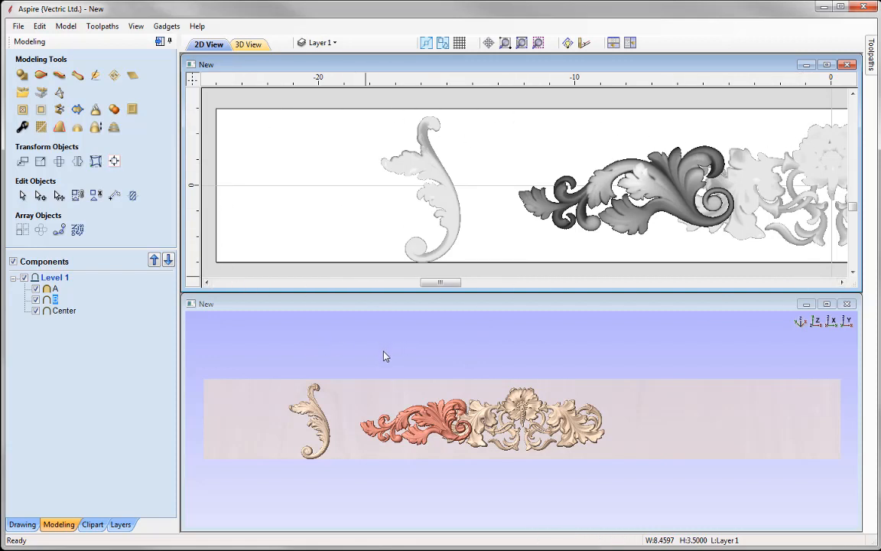
{"action": "middle_click_drag", "start_coordinate": [383, 355], "coordinate": [497, 356]}
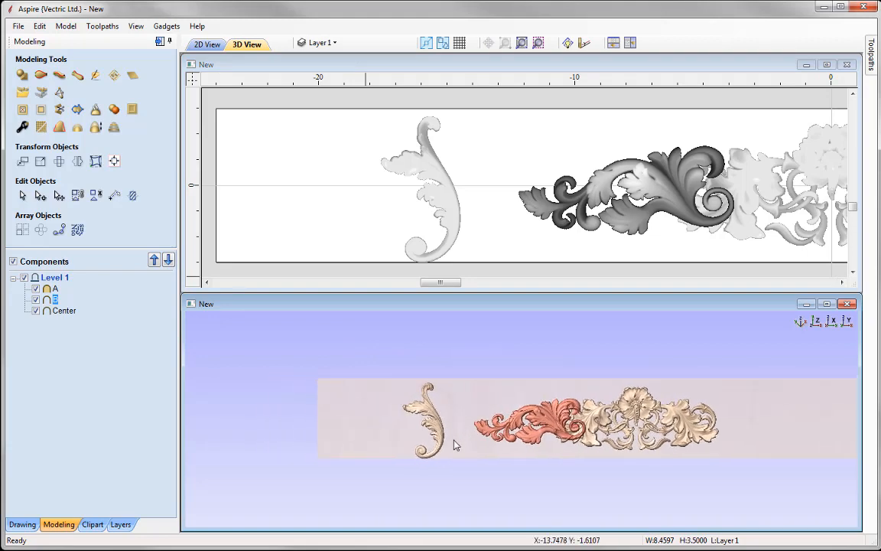
{"action": "scroll", "coordinate": [454, 444], "scroll_direction": "up", "scroll_amount": 2}
{"action": "scroll", "coordinate": [456, 390], "scroll_direction": "up", "scroll_amount": 1}
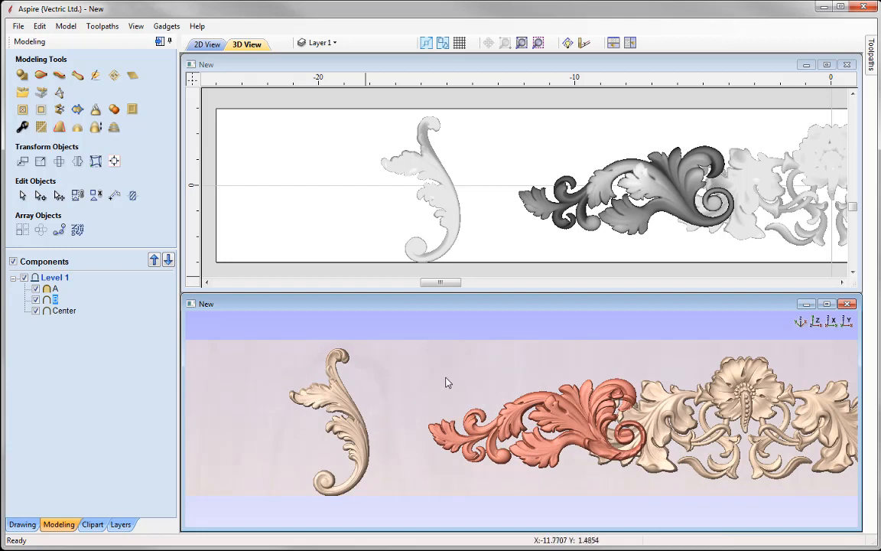
{"action": "scroll", "coordinate": [436, 379], "scroll_direction": "up", "scroll_amount": 2}
{"action": "middle_click_drag", "start_coordinate": [428, 381], "coordinate": [481, 383]}
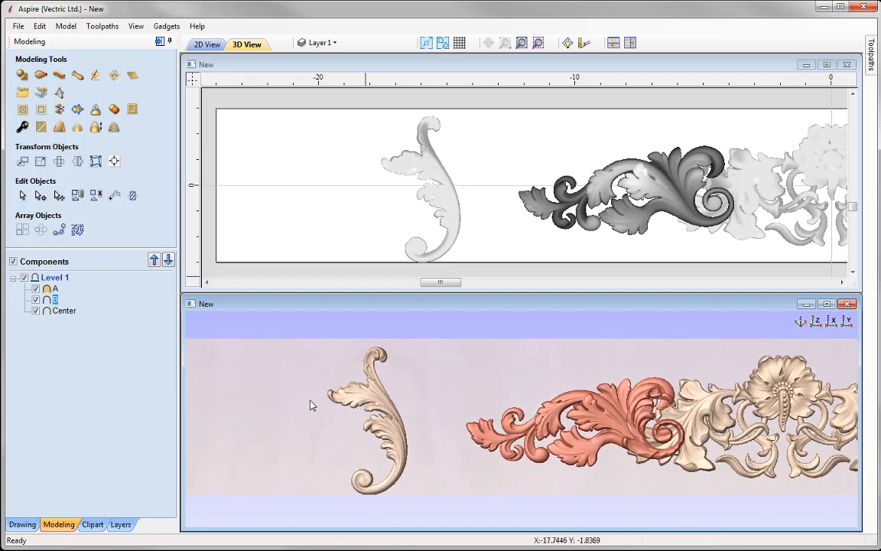
{"action": "left_click", "coordinate": [660, 191]}
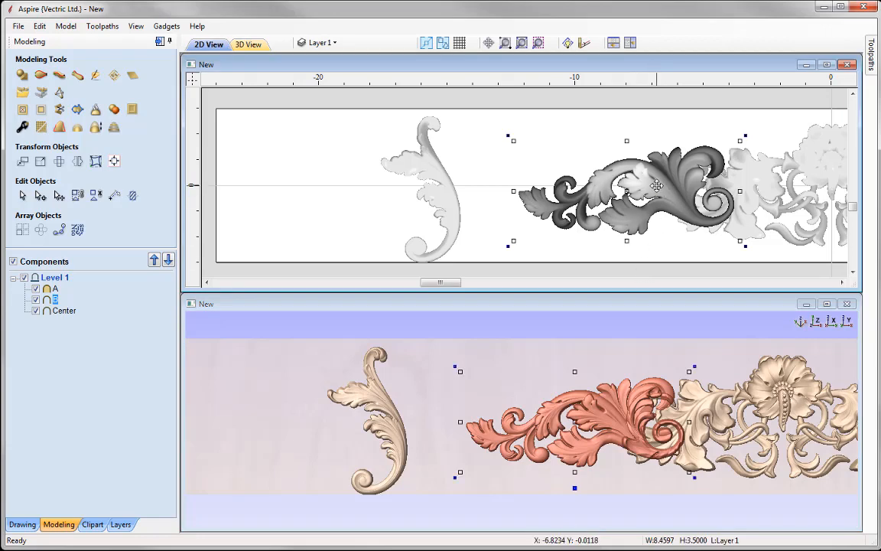
{"action": "left_click_drag", "start_coordinate": [656, 185], "coordinate": [567, 186]}
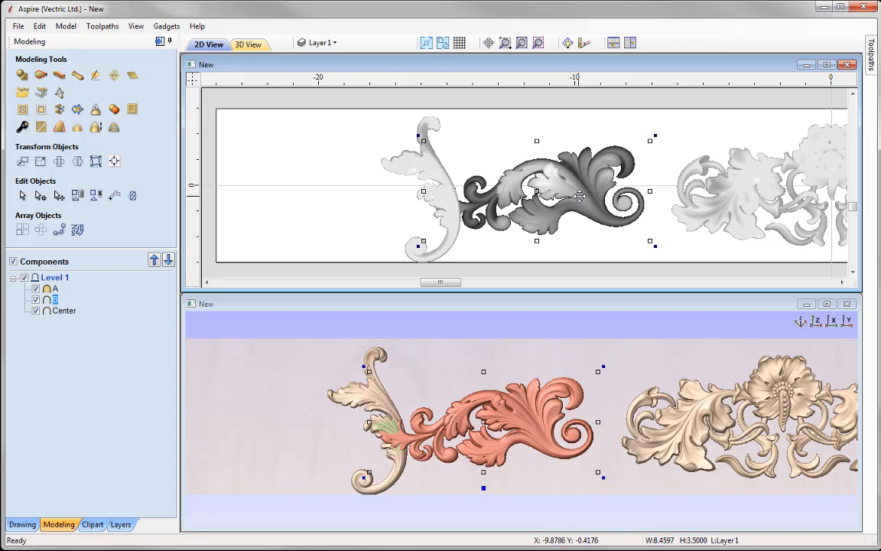
{"action": "left_click_drag", "start_coordinate": [584, 201], "coordinate": [653, 196]}
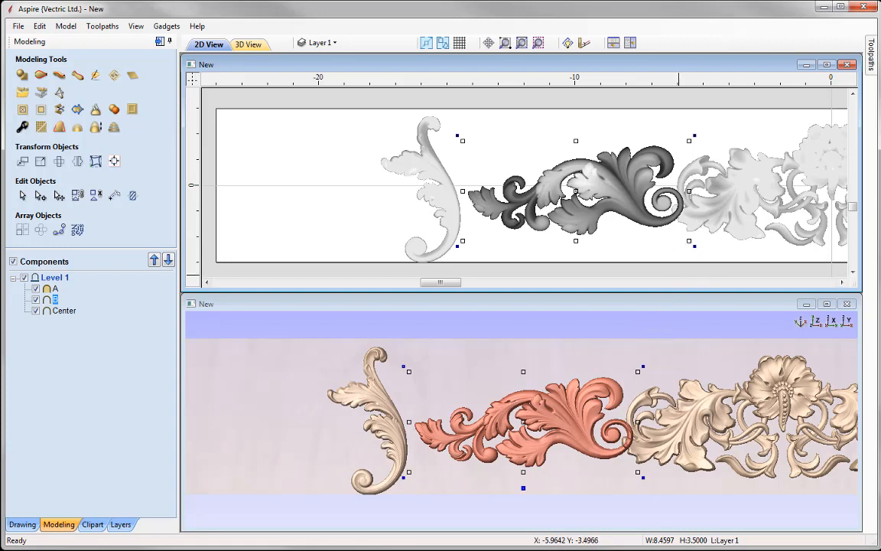
- Fine-tune component B's vertical placement beside the Center flourish in the 3D view, to about Y -0.27
{"action": "left_click", "coordinate": [566, 435]}
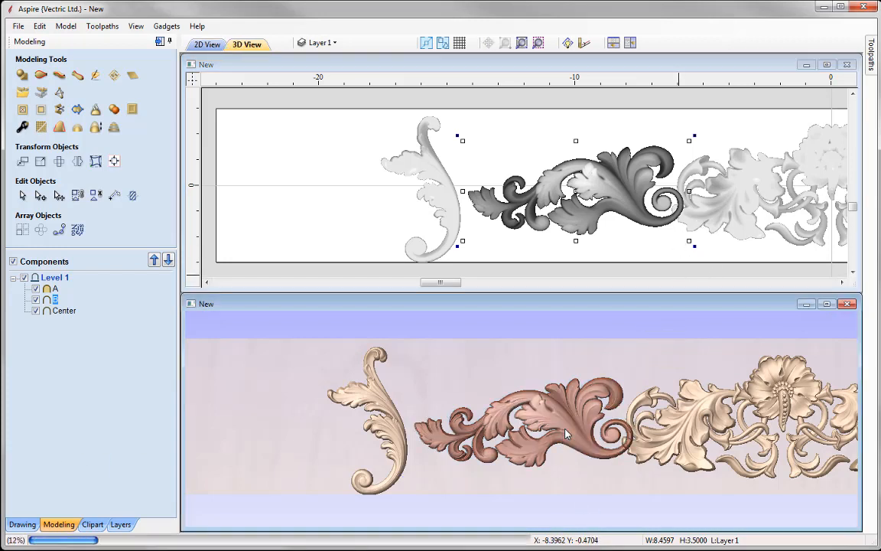
{"action": "left_click_drag", "start_coordinate": [567, 435], "coordinate": [567, 442]}
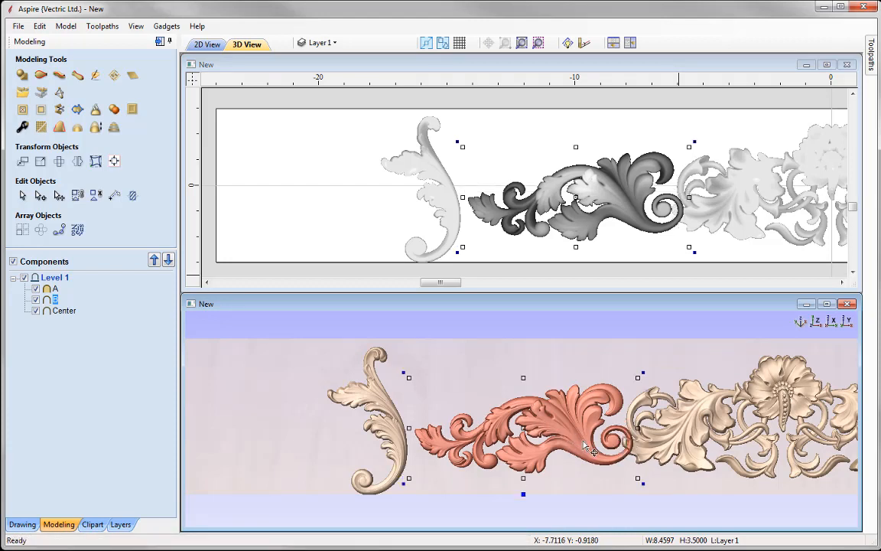
{"action": "left_click_drag", "start_coordinate": [581, 436], "coordinate": [575, 430]}
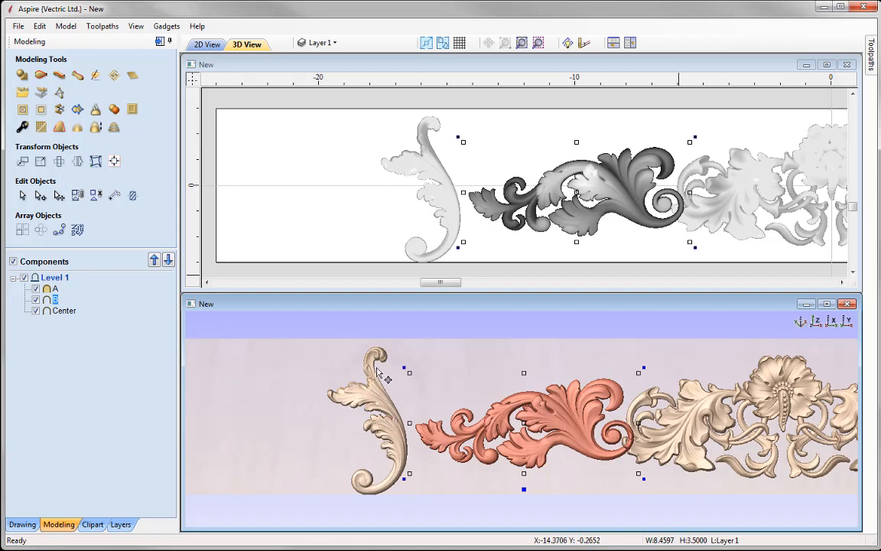
- Rotate component A by 90 degrees about its own centre
{"action": "left_click", "coordinate": [55, 289]}
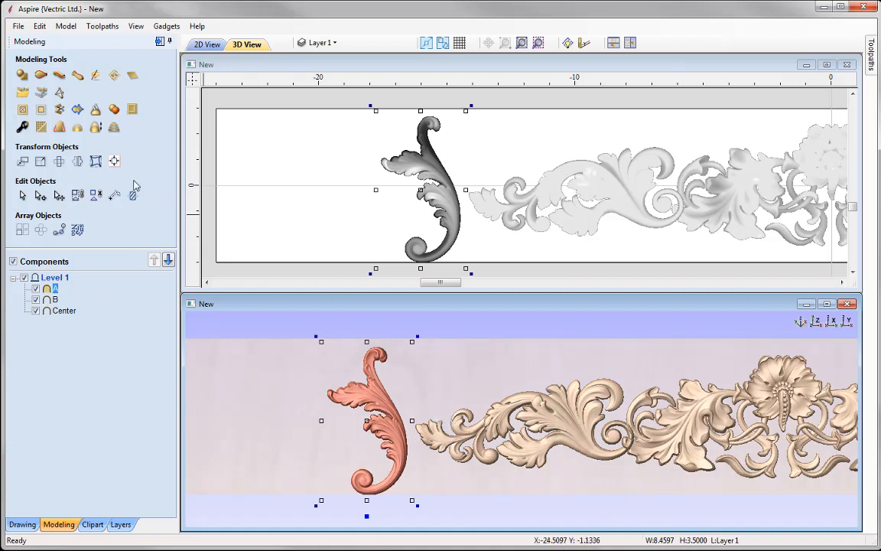
{"action": "left_click", "coordinate": [60, 162]}
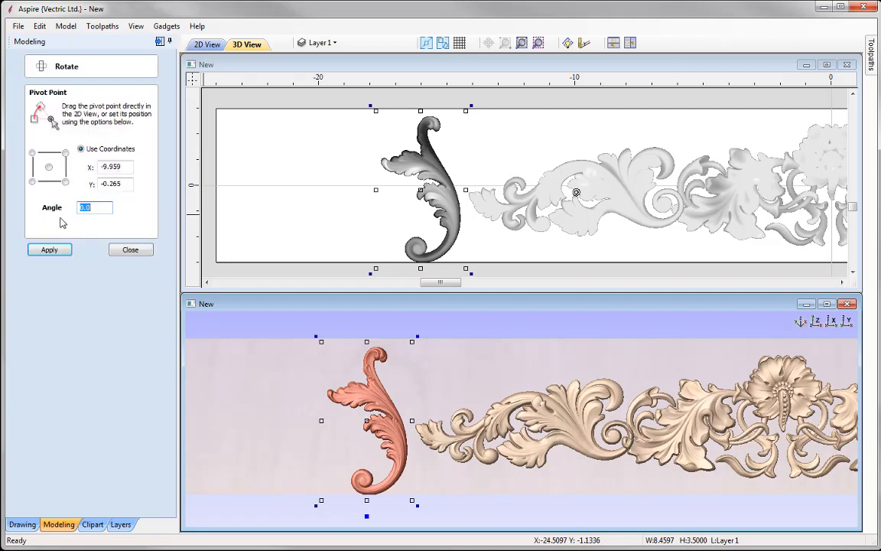
{"action": "left_click", "coordinate": [49, 168]}
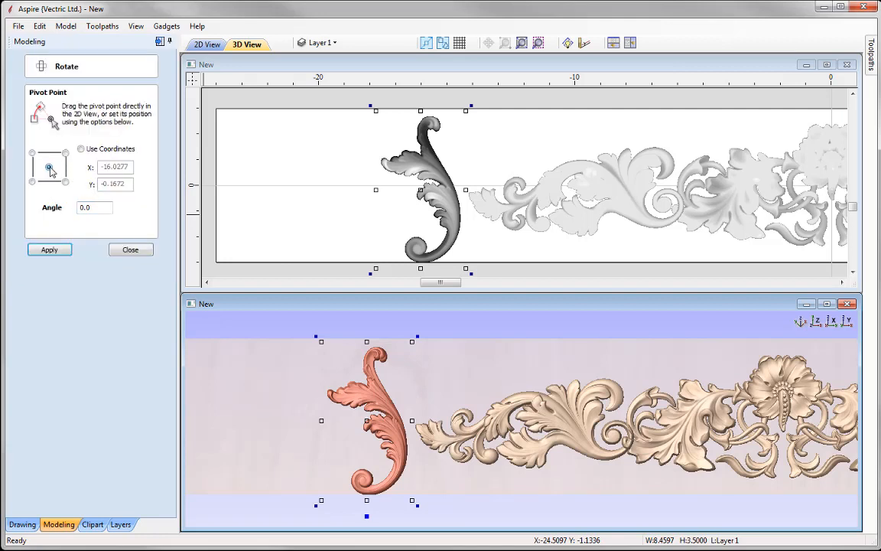
{"action": "left_click_drag", "start_coordinate": [90, 207], "coordinate": [20, 200]}
{"action": "left_click", "coordinate": [52, 250]}
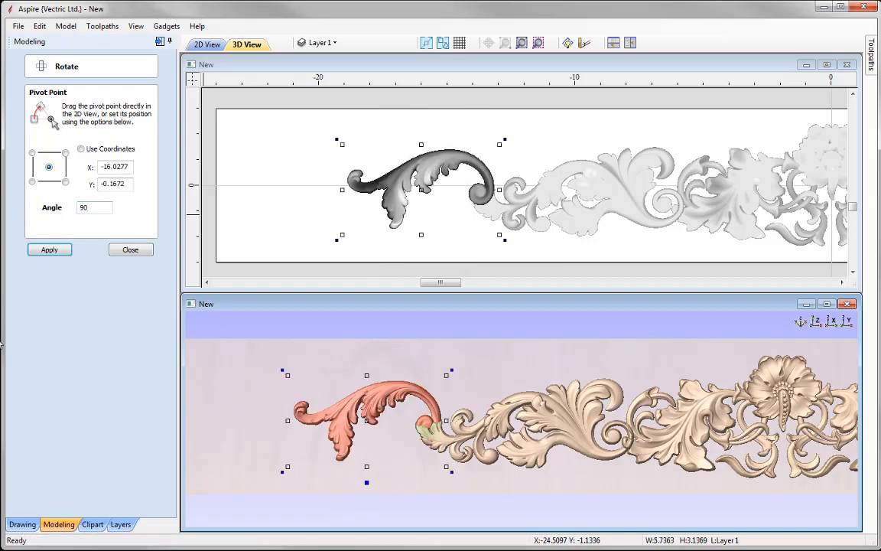
{"action": "left_click", "coordinate": [131, 251]}
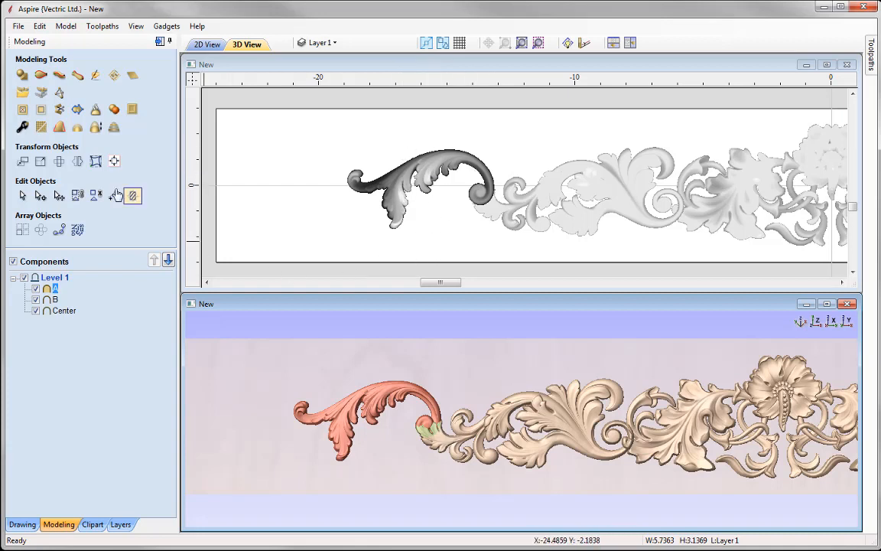
- Flip component A vertically in place, without making a mirrored copy
{"action": "left_click", "coordinate": [77, 161]}
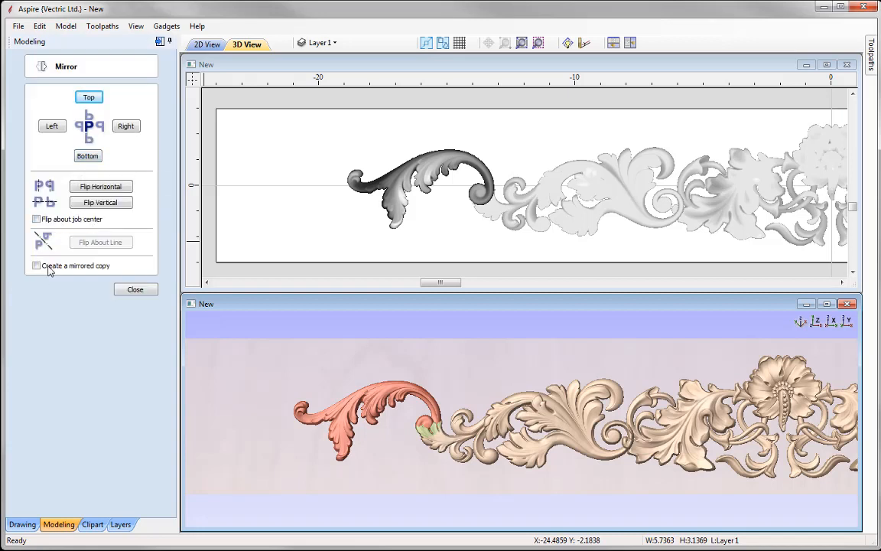
{"action": "left_click", "coordinate": [112, 203]}
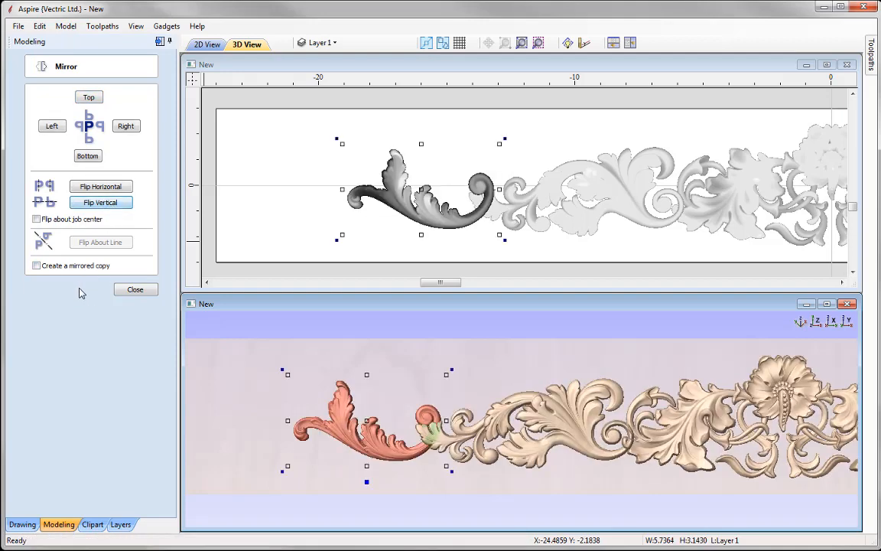
{"action": "left_click", "coordinate": [136, 289]}
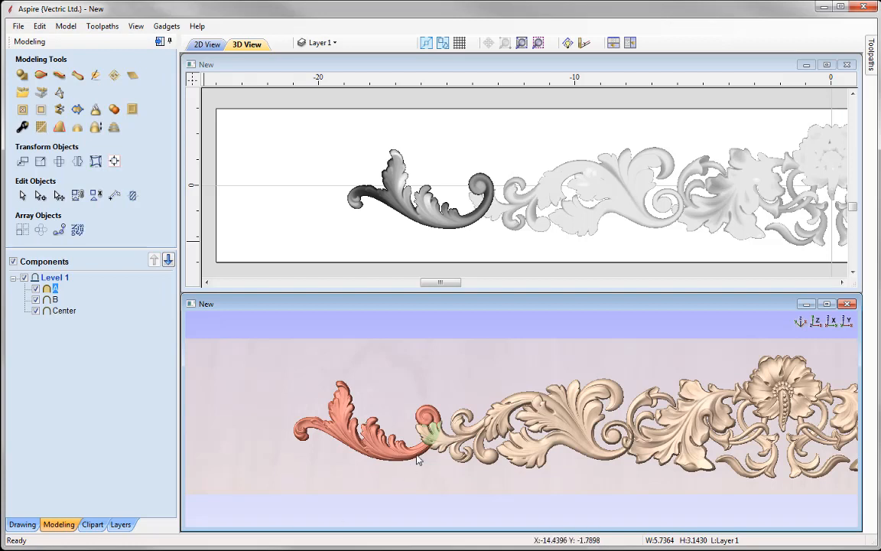
- Rotate component A slightly clockwise and move it right so its end scroll overlaps the outer leaf tip of component B
{"action": "left_click", "coordinate": [363, 405]}
{"action": "mouse_move", "coordinate": [449, 370]}
{"action": "left_mouse_down"}
{"action": "mouse_move", "coordinate": [461, 389]}
{"action": "mouse_move", "coordinate": [455, 396]}
{"action": "mouse_move", "coordinate": [451, 389]}
{"action": "left_mouse_up"}
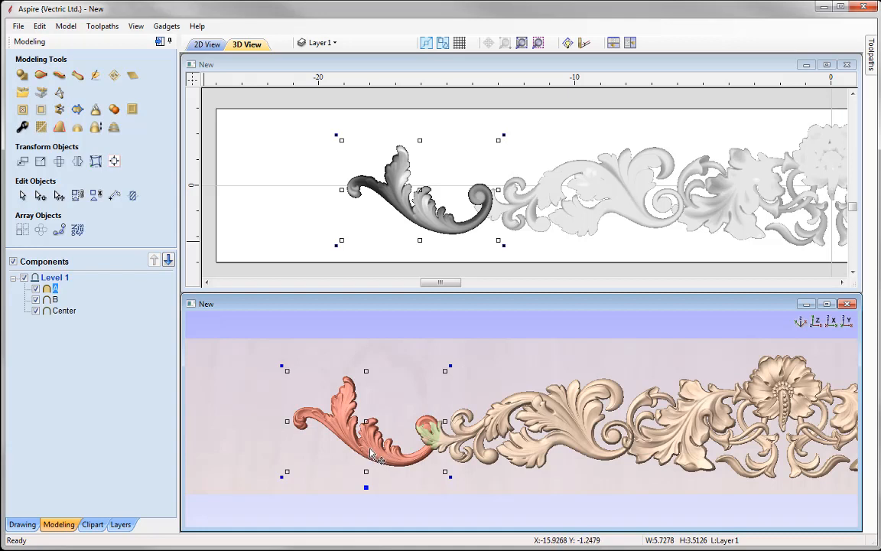
{"action": "left_click_drag", "start_coordinate": [378, 457], "coordinate": [390, 453]}
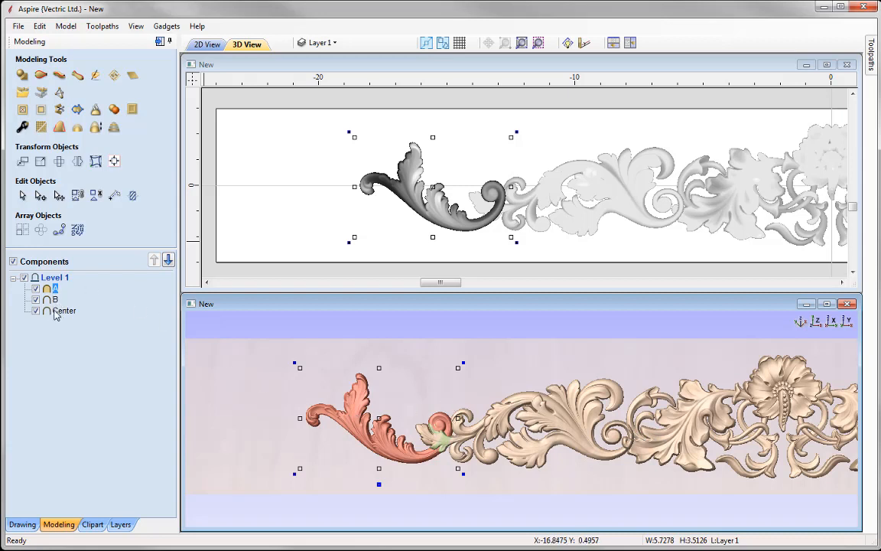
- Change the combine mode of components B and Center to Merge
{"action": "mouse_move", "coordinate": [56, 320]}
{"action": "left_click", "coordinate": [55, 300]}
{"action": "right_click", "coordinate": [59, 303]}
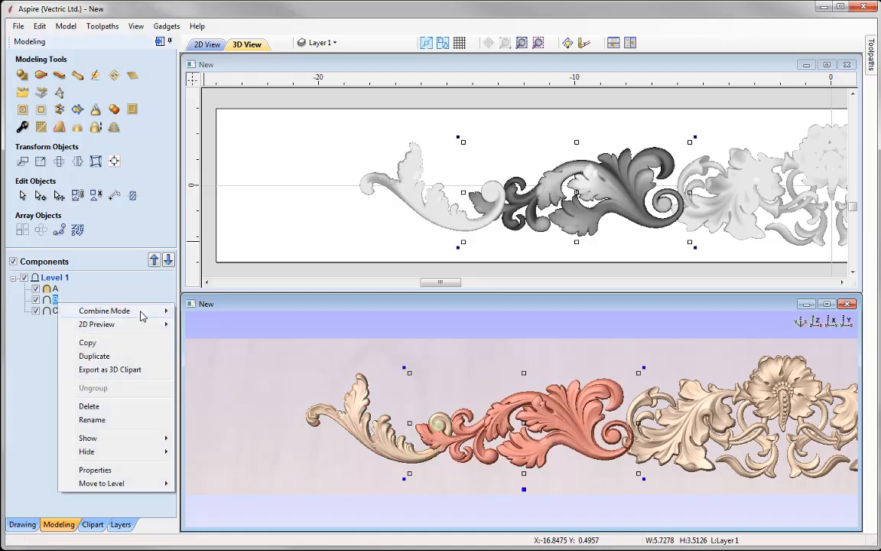
{"action": "mouse_move", "coordinate": [167, 311]}
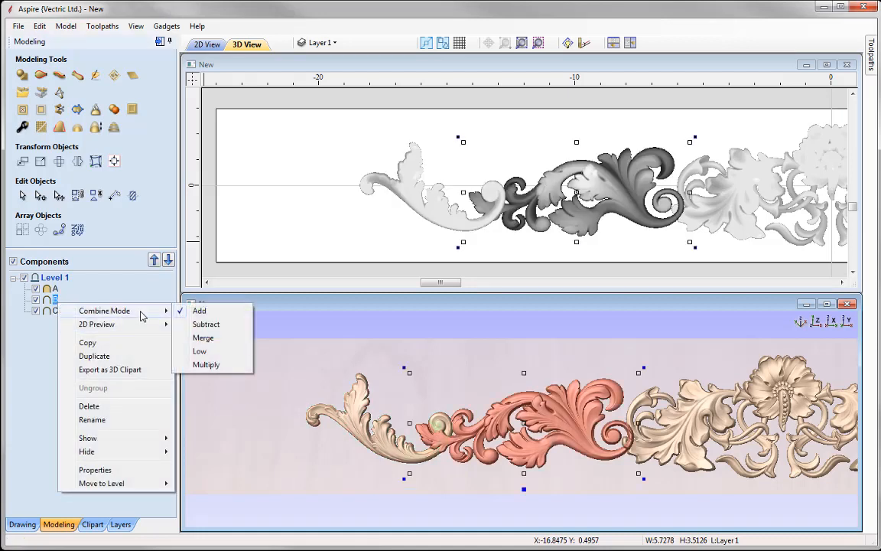
{"action": "left_click", "coordinate": [203, 338]}
{"action": "left_click", "coordinate": [64, 310]}
{"action": "right_click", "coordinate": [67, 312]}
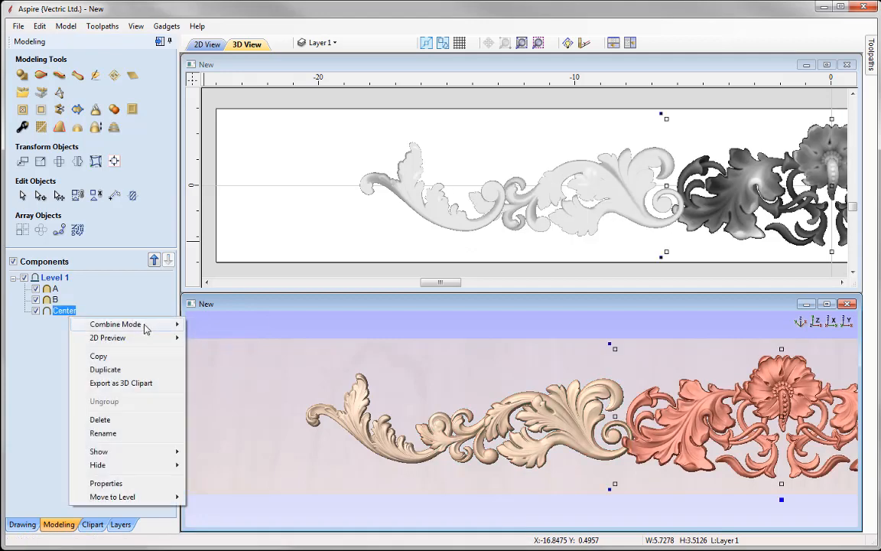
{"action": "mouse_move", "coordinate": [172, 324]}
{"action": "left_click", "coordinate": [208, 349]}
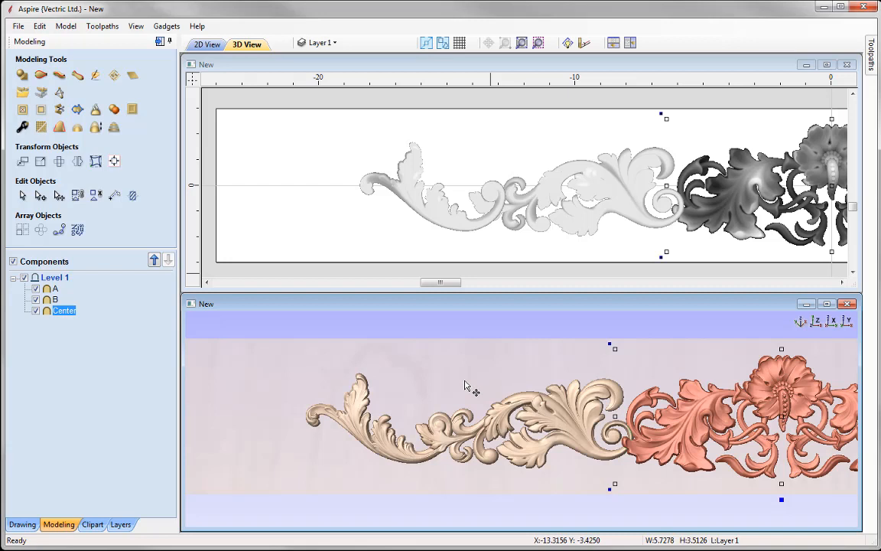
- Sculpt component A with the Undo Brush at strength 100, erasing the end scroll that overlaps component B, and apply the result
{"action": "left_click", "coordinate": [363, 397]}
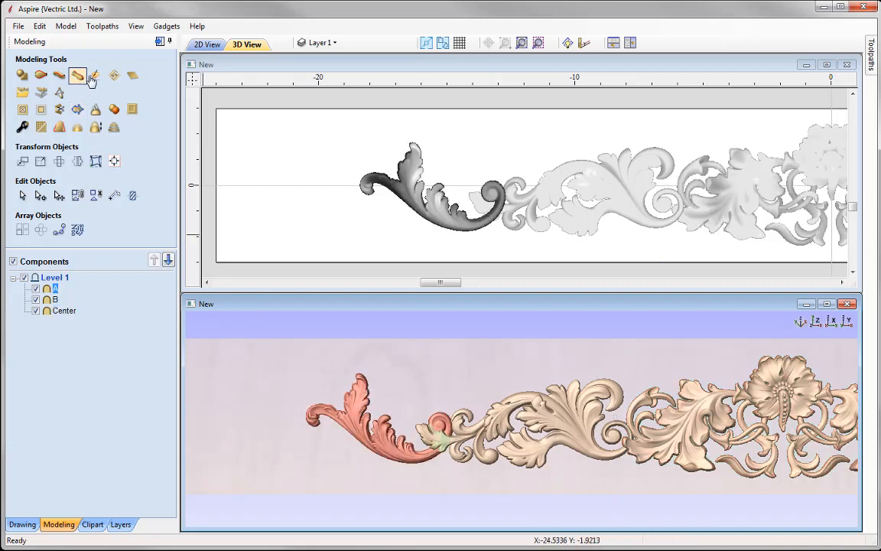
{"action": "left_click", "coordinate": [38, 277]}
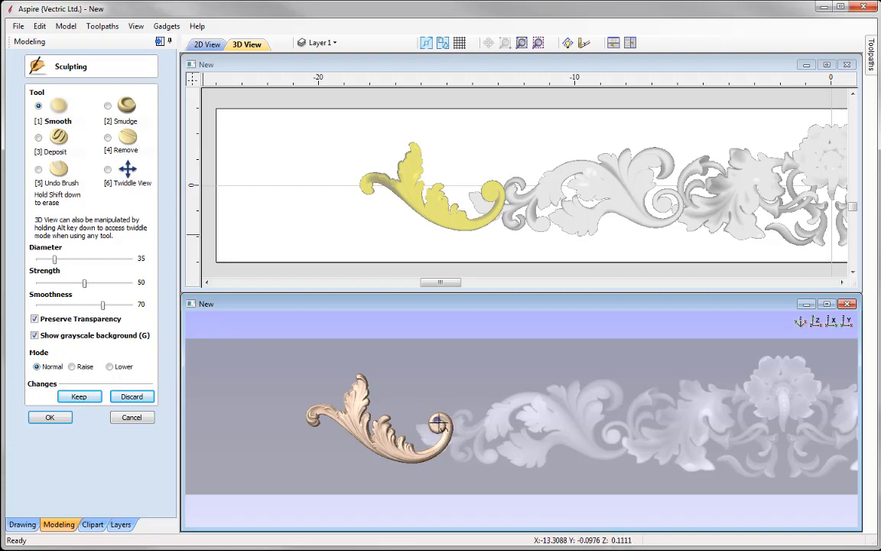
{"action": "left_click", "coordinate": [38, 171]}
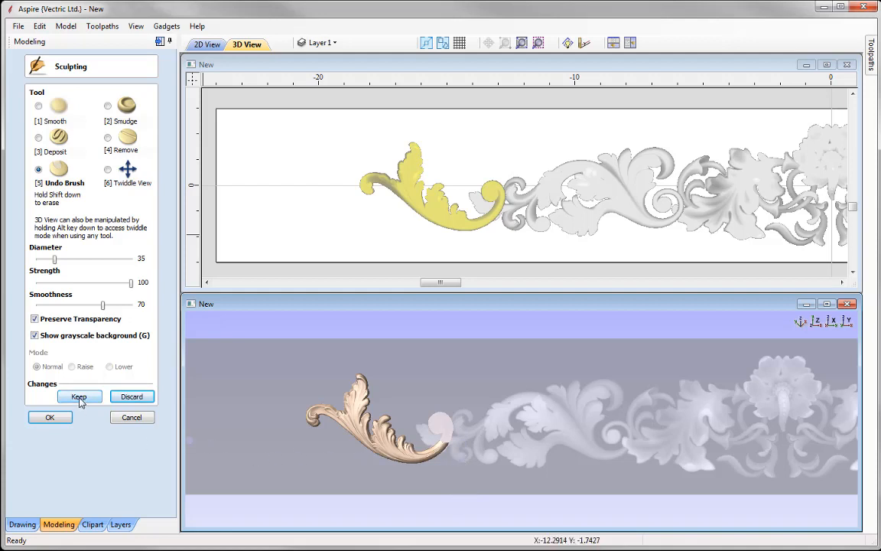
{"action": "left_click", "coordinate": [52, 418]}
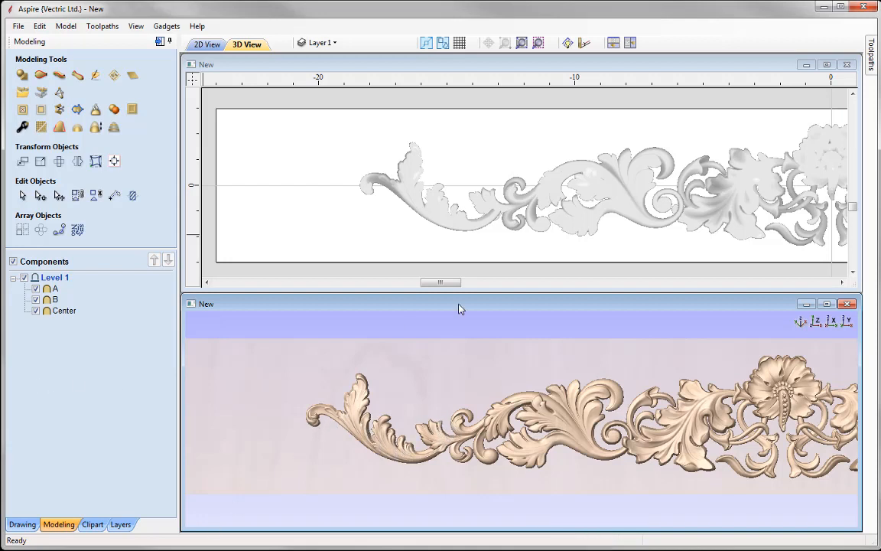
- Fit the whole job in both views, then maximise the 2D view framed closely on the Center flourish's flower
{"action": "left_click", "coordinate": [521, 48]}
{"action": "left_click", "coordinate": [521, 112]}
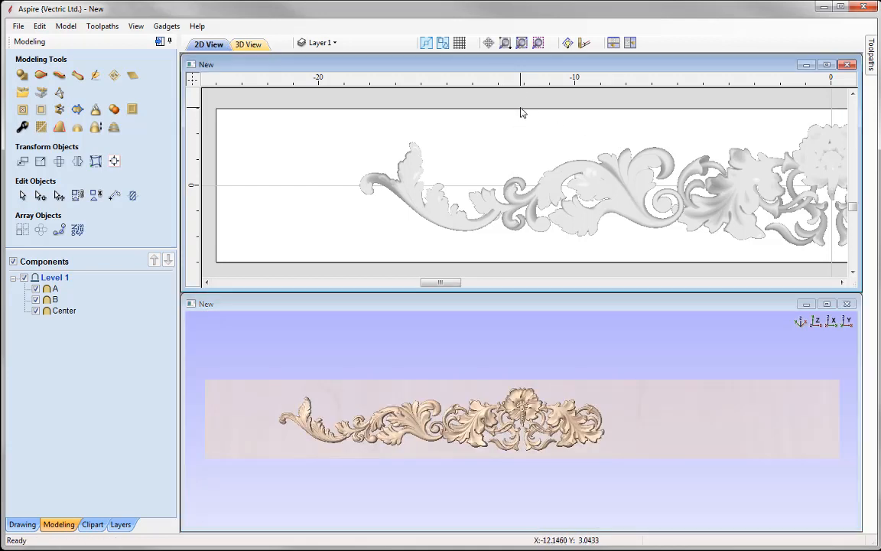
{"action": "left_click", "coordinate": [521, 43]}
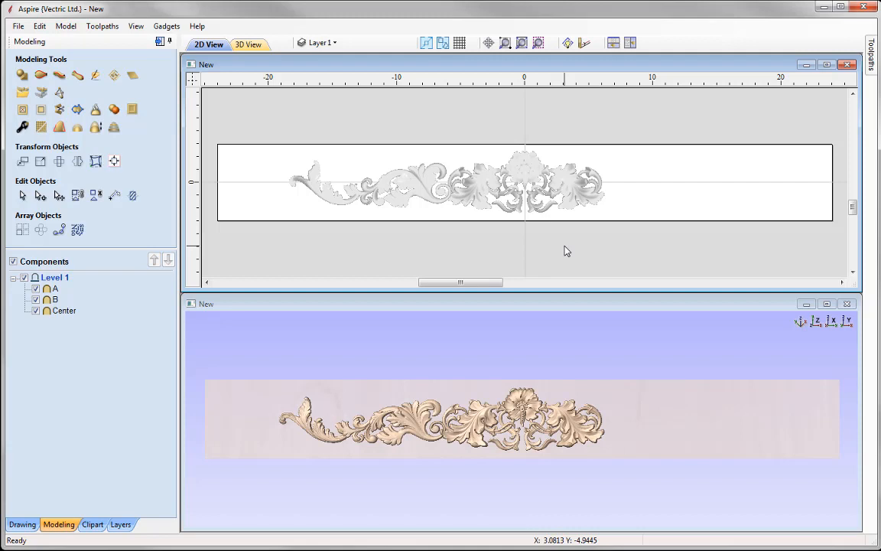
{"action": "left_click", "coordinate": [828, 65]}
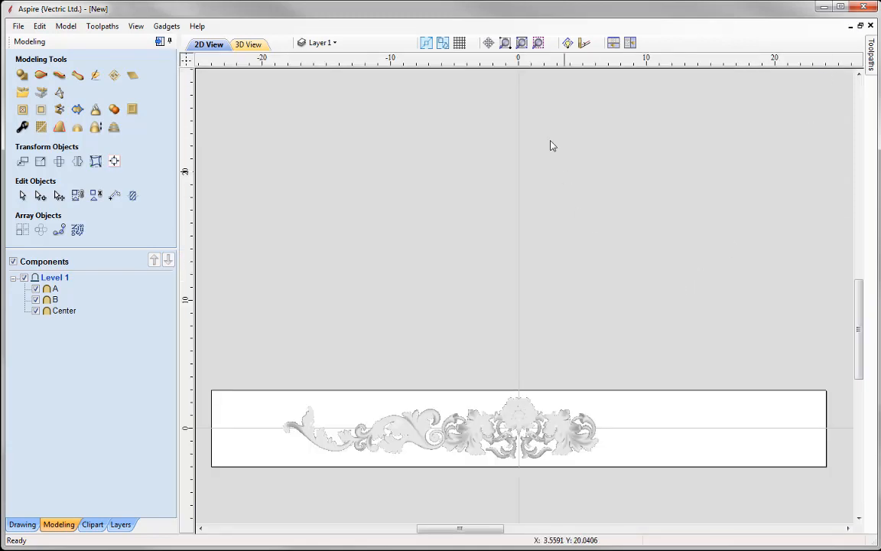
{"action": "left_click", "coordinate": [508, 44]}
{"action": "left_click_drag", "start_coordinate": [462, 393], "coordinate": [577, 464]}
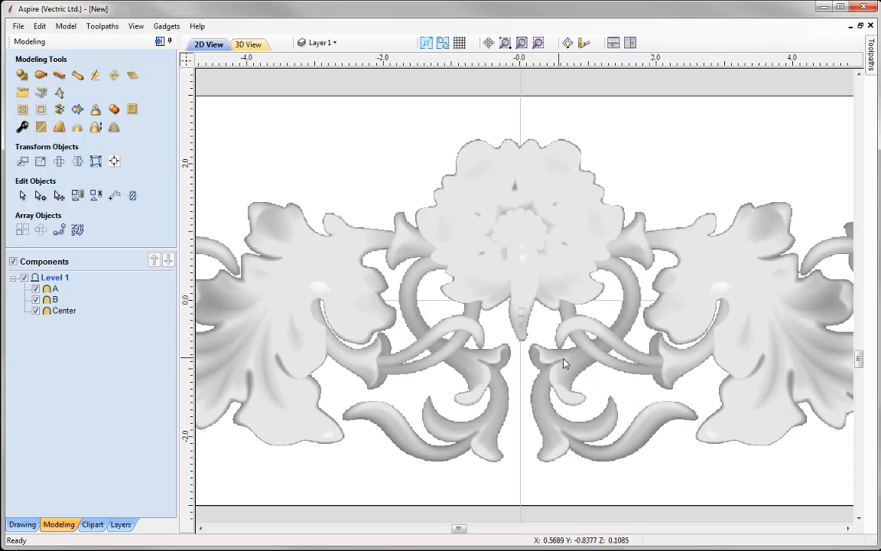
- Reduce the snapping radius to its smallest setting and turn off geometry snapping and smart snapping
{"action": "left_click", "coordinate": [39, 26]}
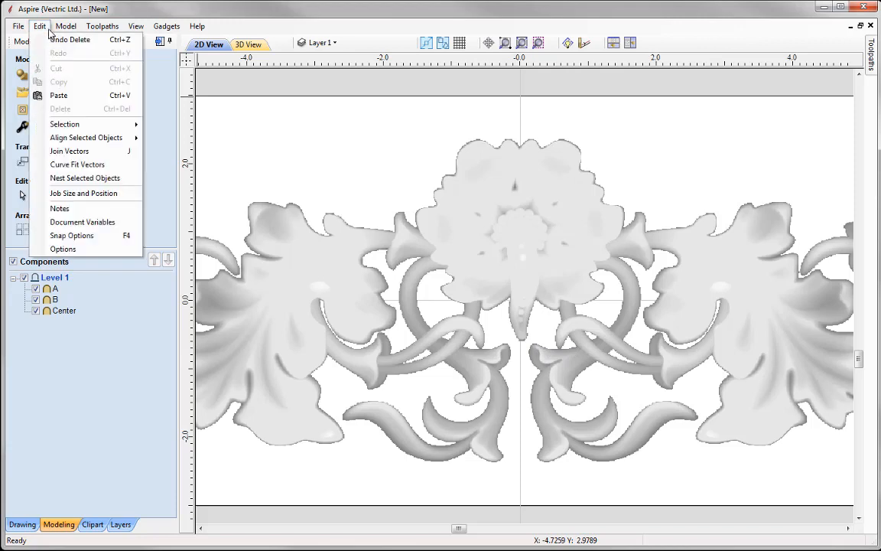
{"action": "left_click", "coordinate": [88, 236]}
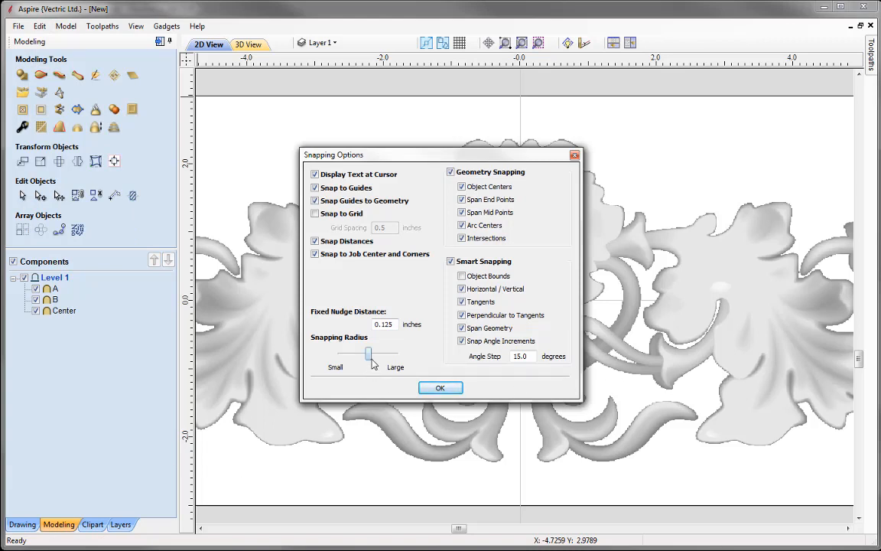
{"action": "left_click_drag", "start_coordinate": [370, 357], "coordinate": [340, 354]}
{"action": "left_click", "coordinate": [443, 388]}
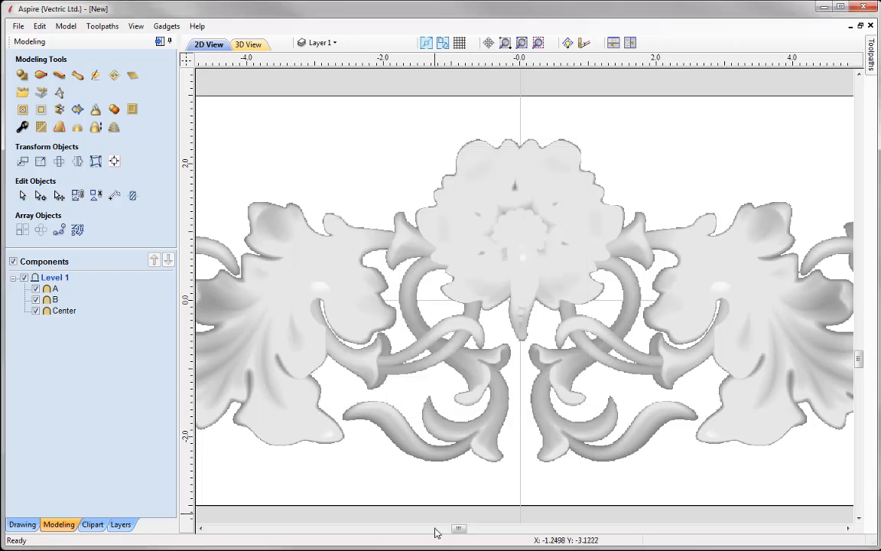
{"action": "left_click", "coordinate": [442, 42]}
{"action": "left_click", "coordinate": [425, 42]}
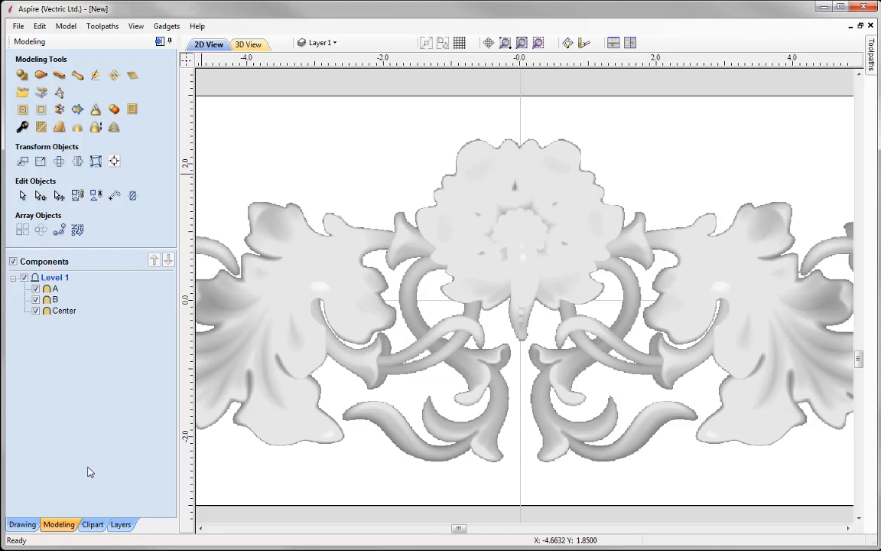
- Draw a closed polyline about 2.67 x 2.11 inches around the lower scroll leaves right of the Center flourish's centreline
{"action": "left_click", "coordinate": [30, 523]}
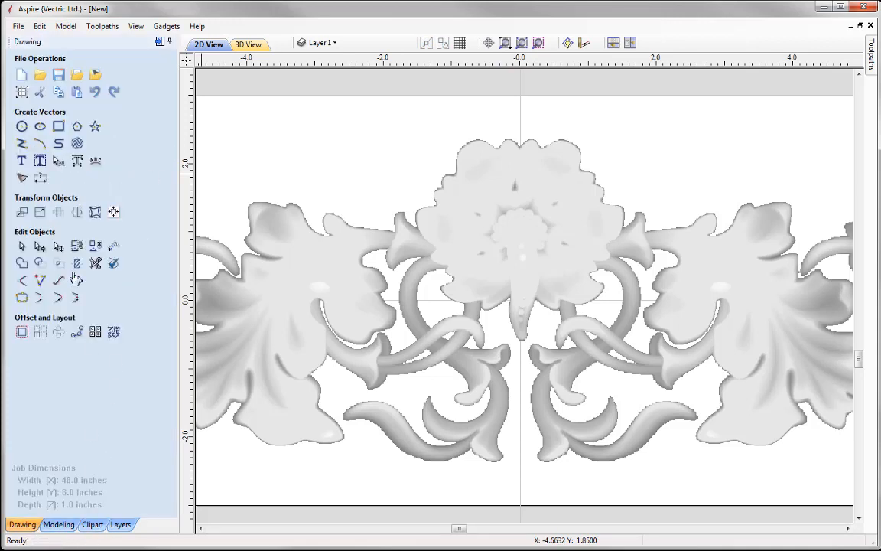
{"action": "left_click", "coordinate": [21, 143]}
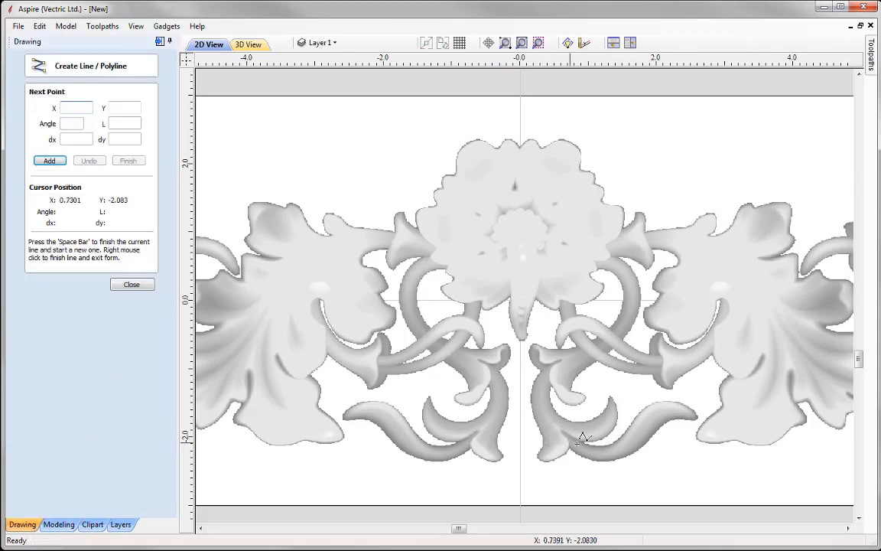
{"action": "scroll", "coordinate": [668, 472], "scroll_direction": "up", "scroll_amount": 3}
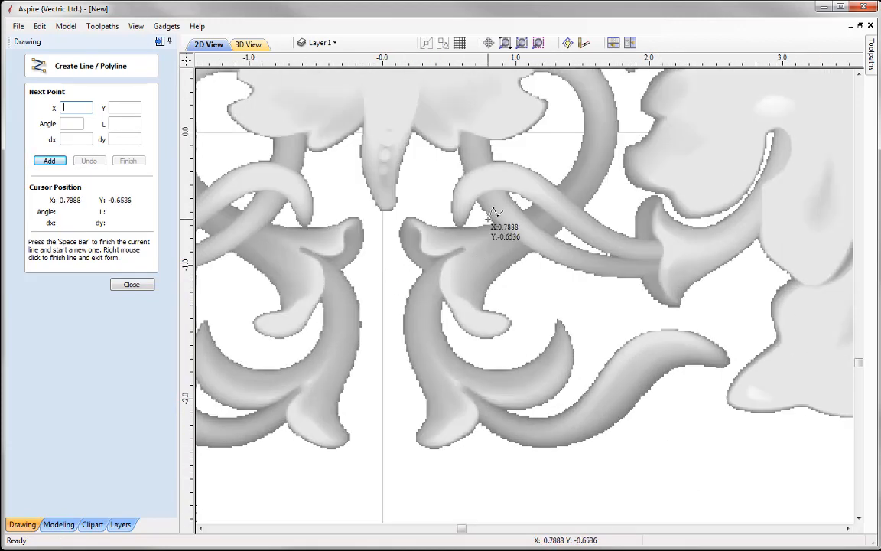
{"action": "left_click", "coordinate": [487, 219]}
{"action": "left_click", "coordinate": [535, 255]}
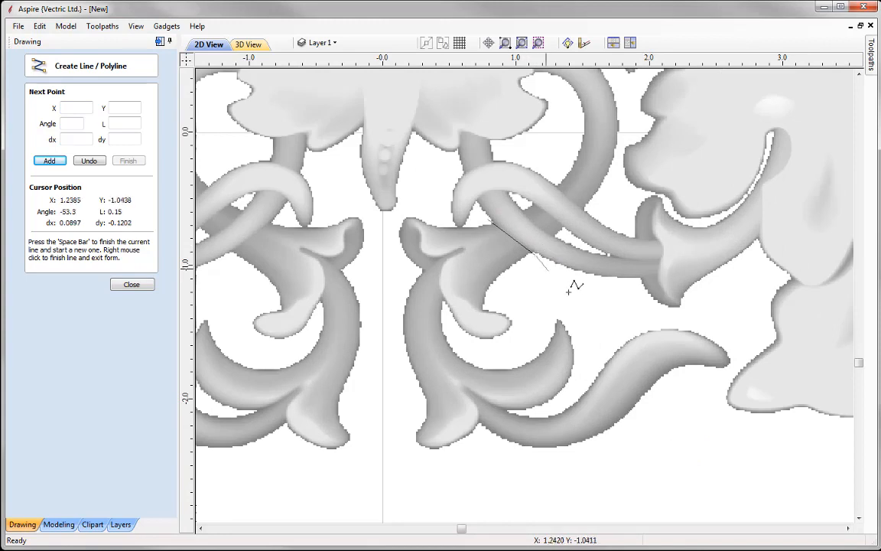
{"action": "left_click", "coordinate": [582, 302]}
{"action": "left_click", "coordinate": [643, 312]}
{"action": "left_click", "coordinate": [704, 313]}
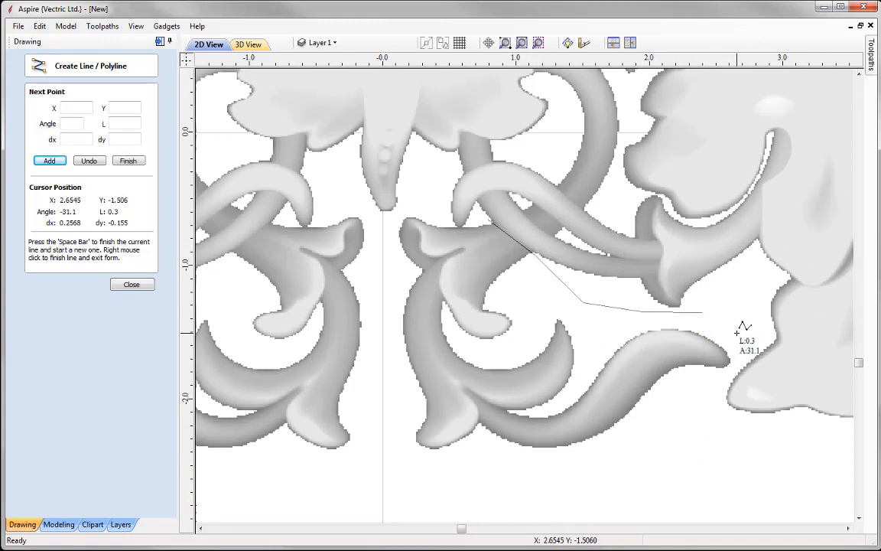
{"action": "left_click", "coordinate": [737, 332]}
{"action": "left_click", "coordinate": [739, 361]}
{"action": "left_click", "coordinate": [702, 393]}
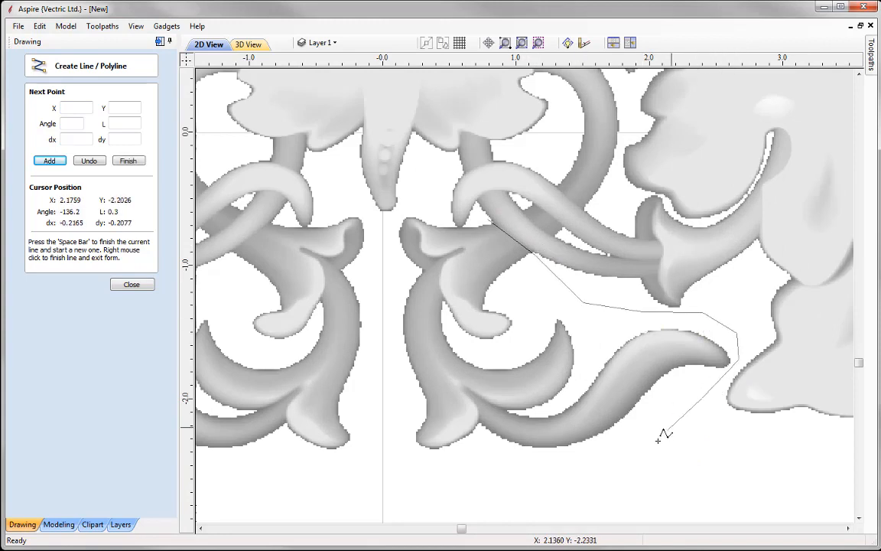
{"action": "left_click", "coordinate": [600, 482]}
{"action": "left_click", "coordinate": [486, 481]}
{"action": "left_click", "coordinate": [399, 435]}
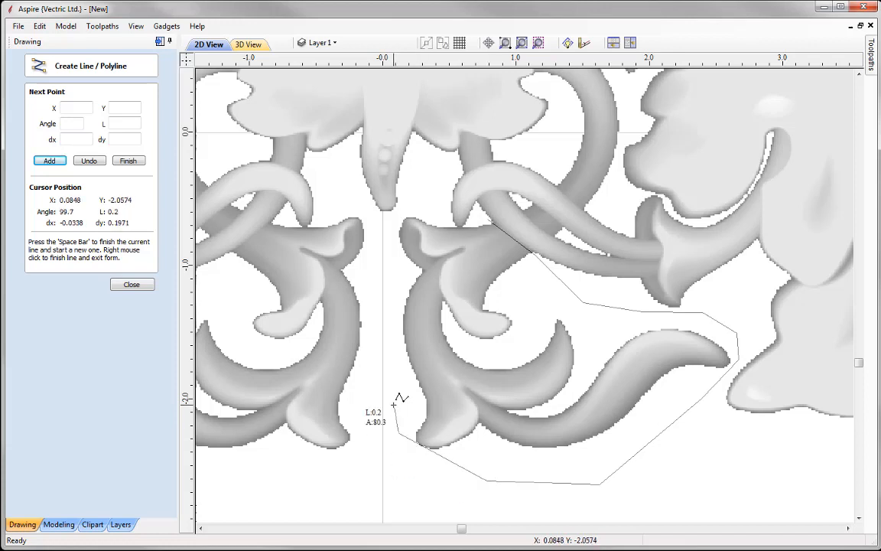
{"action": "left_click", "coordinate": [383, 304]}
{"action": "left_click", "coordinate": [390, 224]}
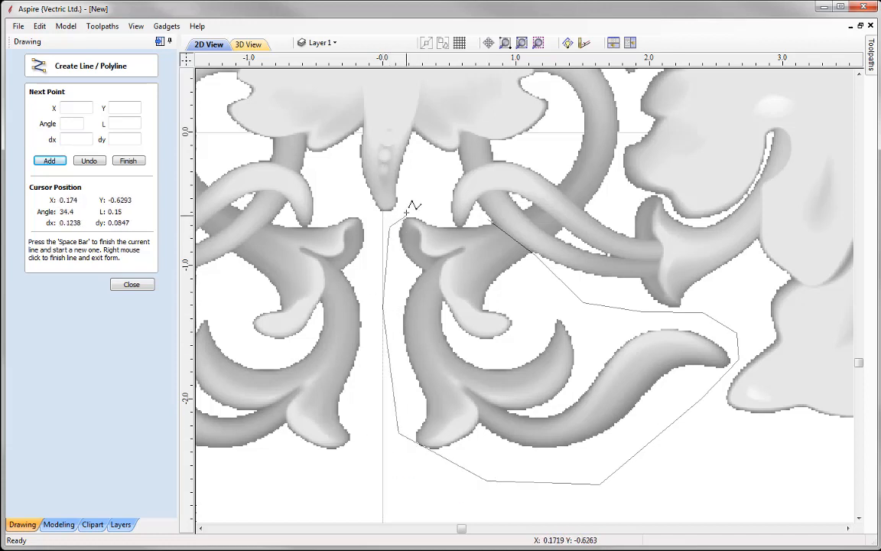
{"action": "left_click", "coordinate": [412, 203]}
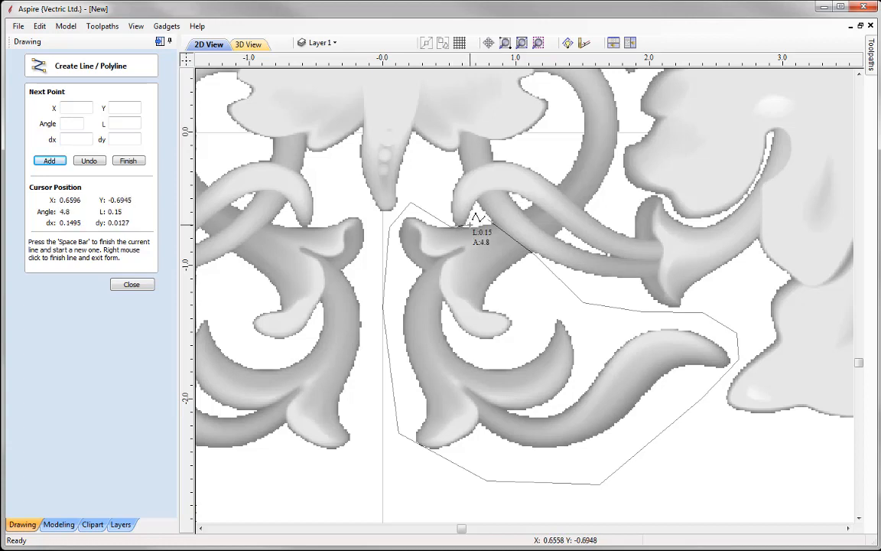
{"action": "left_click", "coordinate": [470, 222]}
{"action": "left_click", "coordinate": [484, 222]}
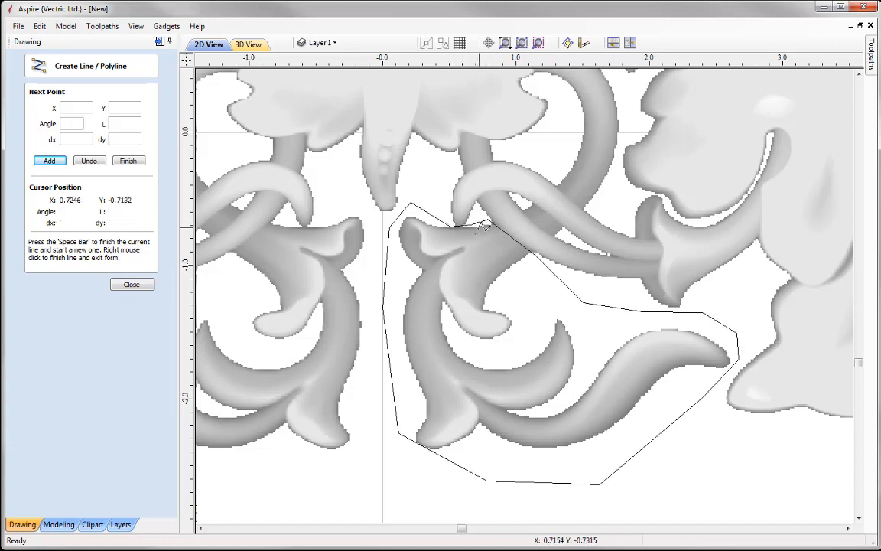
{"action": "left_click", "coordinate": [143, 286]}
- Add a node to the outline's lower-left edge and move it outward so the line clears the leaf tip
{"action": "left_click", "coordinate": [382, 211]}
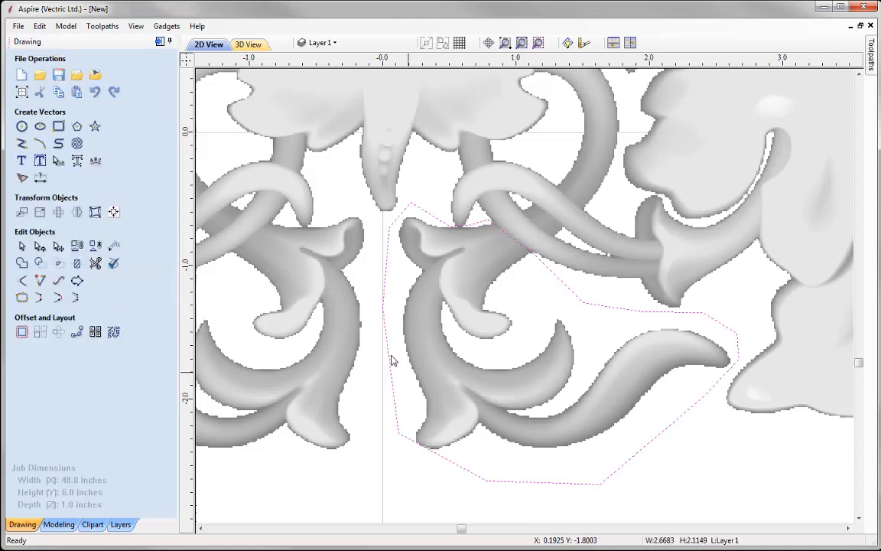
{"action": "left_click", "coordinate": [39, 245]}
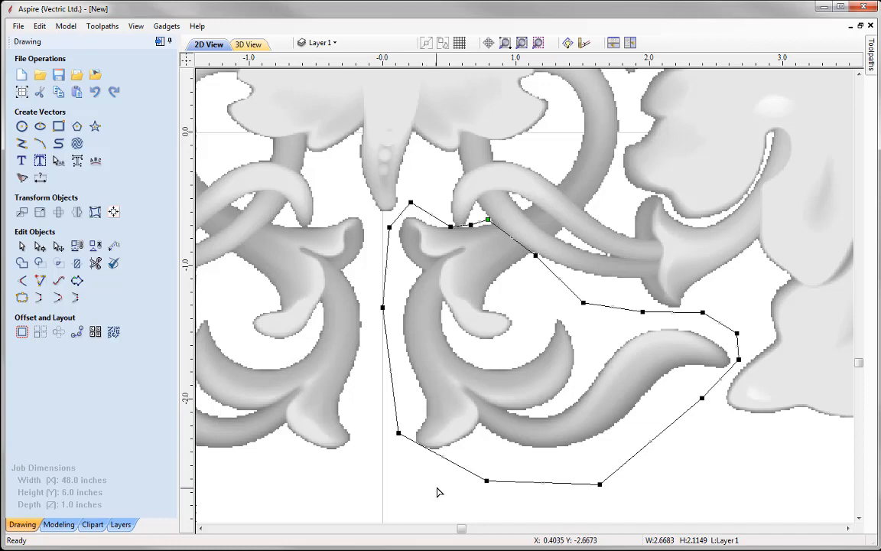
{"action": "scroll", "coordinate": [437, 492], "scroll_direction": "up", "scroll_amount": 2}
{"action": "double_click", "coordinate": [444, 441]}
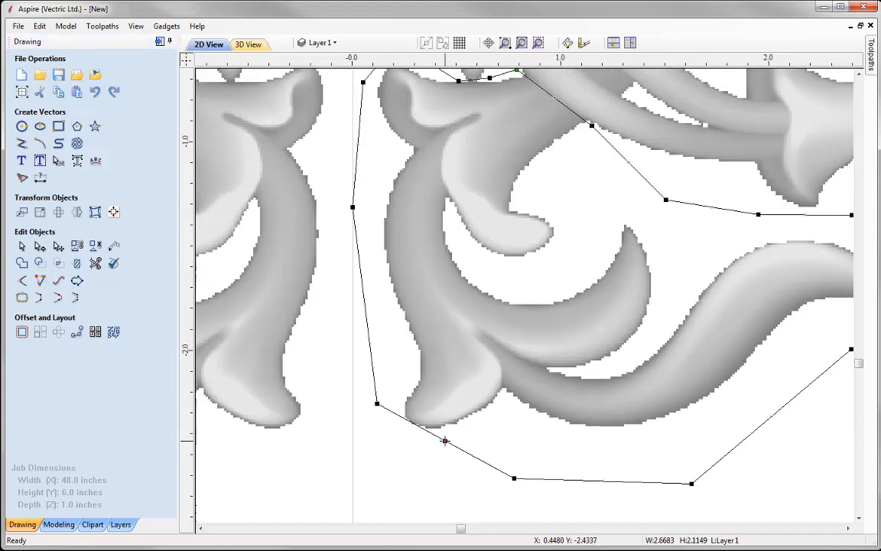
{"action": "left_click_drag", "start_coordinate": [444, 440], "coordinate": [437, 446]}
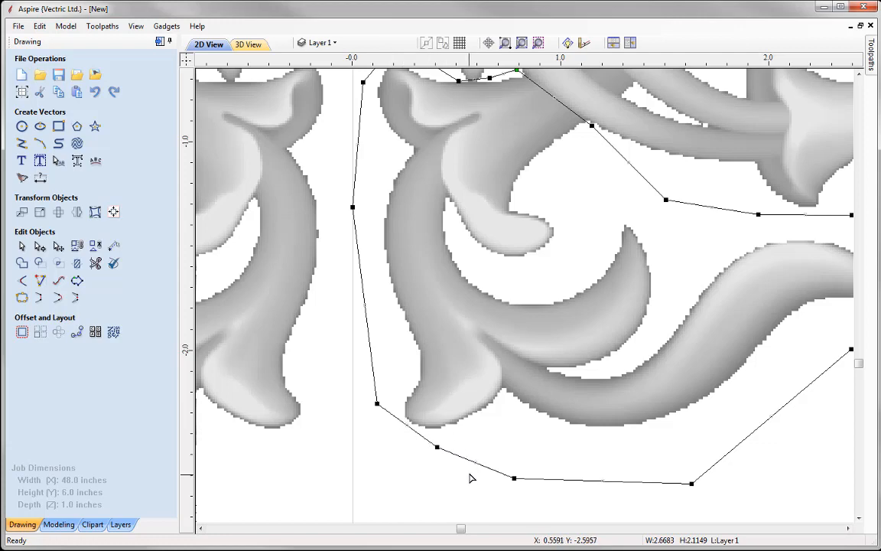
- Lower two nodes on the outline's upper edge so it clears the flower's central tip, and finish node editing
{"action": "scroll", "coordinate": [470, 468], "scroll_direction": "down", "scroll_amount": 1}
{"action": "scroll", "coordinate": [469, 153], "scroll_direction": "up", "scroll_amount": 5}
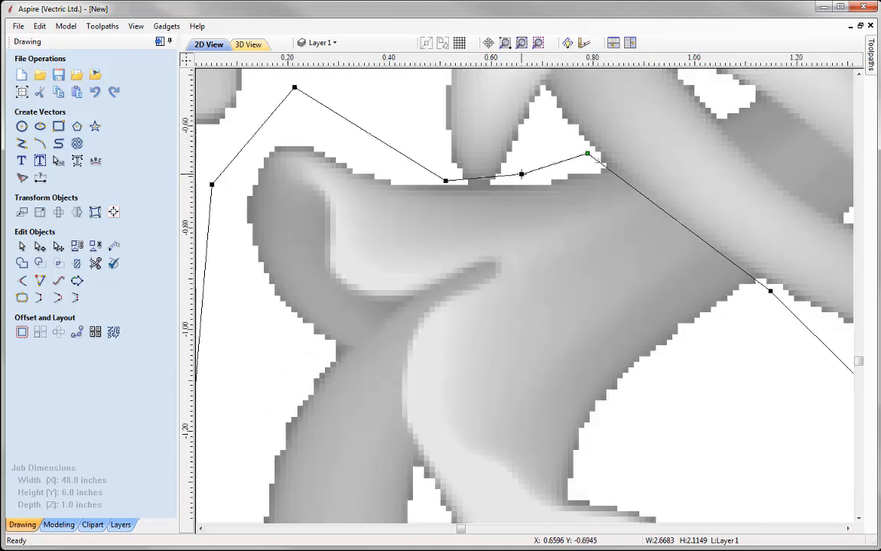
{"action": "left_click_drag", "start_coordinate": [522, 175], "coordinate": [521, 184]}
{"action": "left_click_drag", "start_coordinate": [446, 184], "coordinate": [442, 185]}
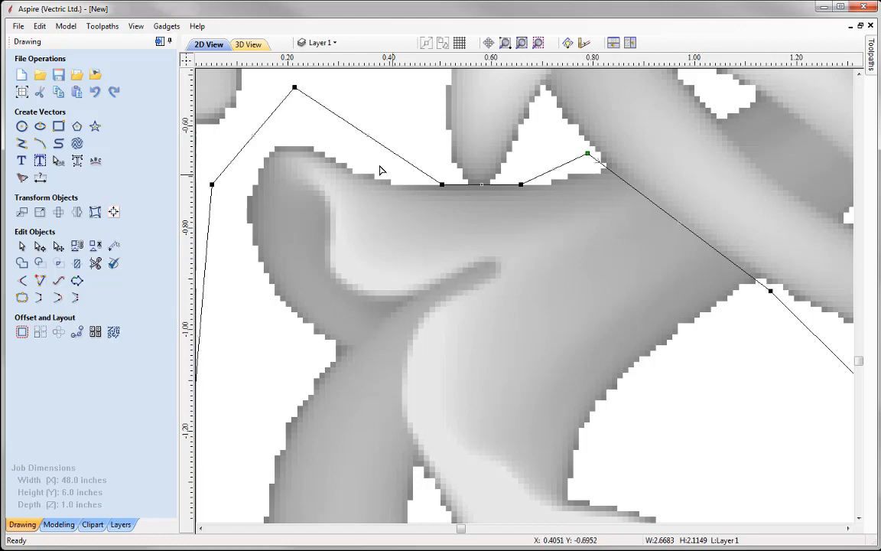
{"action": "scroll", "coordinate": [493, 191], "scroll_direction": "down", "scroll_amount": 10}
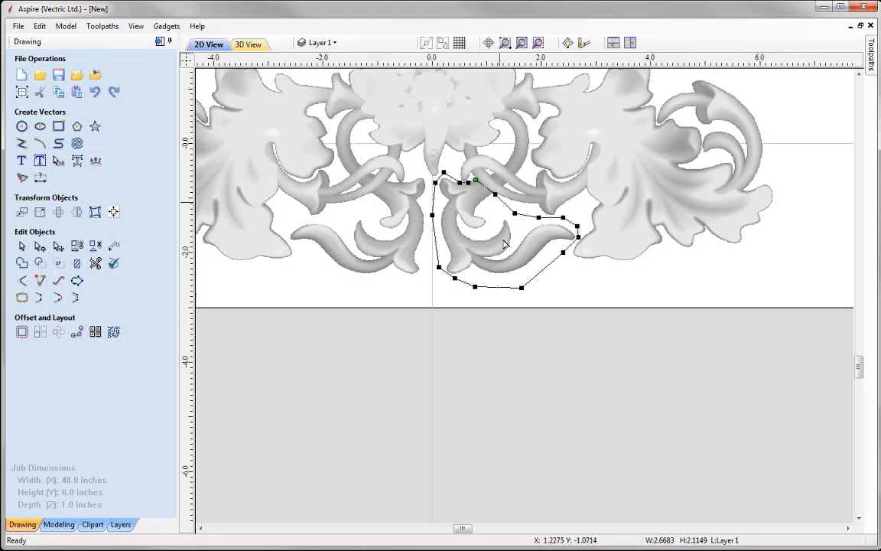
{"action": "left_click", "coordinate": [21, 245]}
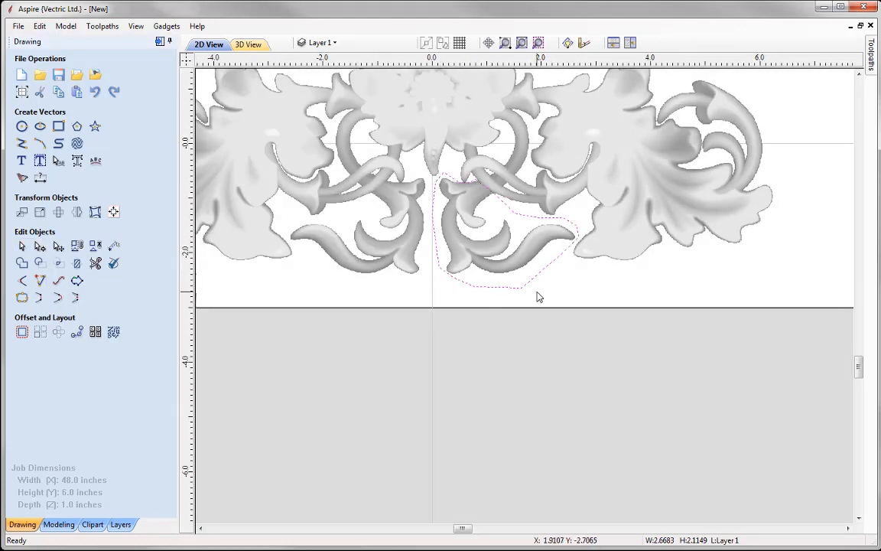
- Clear everything in the Center component outside the outline, keeping only the lower scroll leaves, and delete the outline vector
{"action": "left_click", "coordinate": [537, 43]}
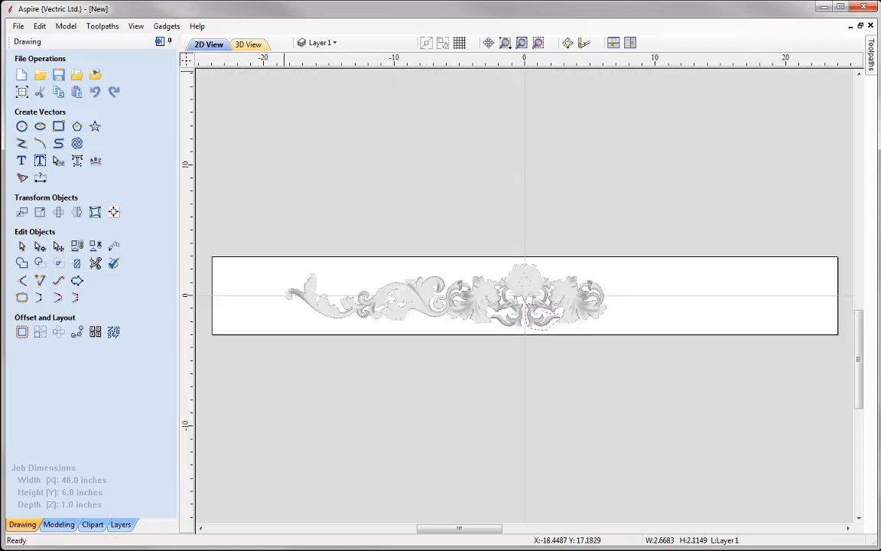
{"action": "left_click", "coordinate": [613, 42]}
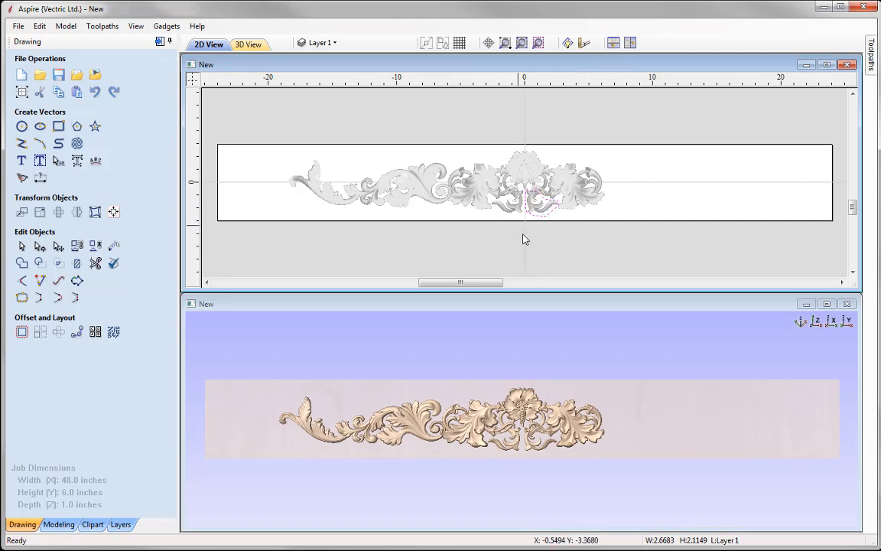
{"action": "left_click", "coordinate": [521, 183]}
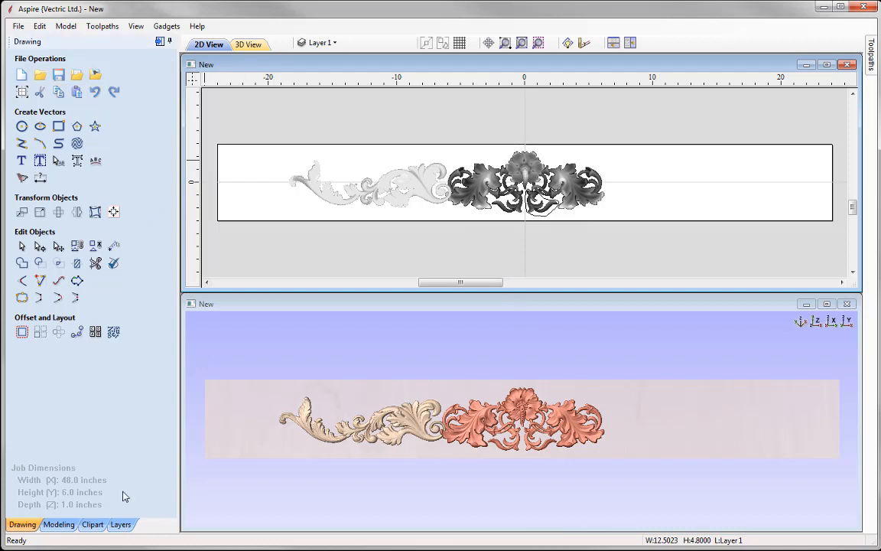
{"action": "left_click", "coordinate": [59, 524]}
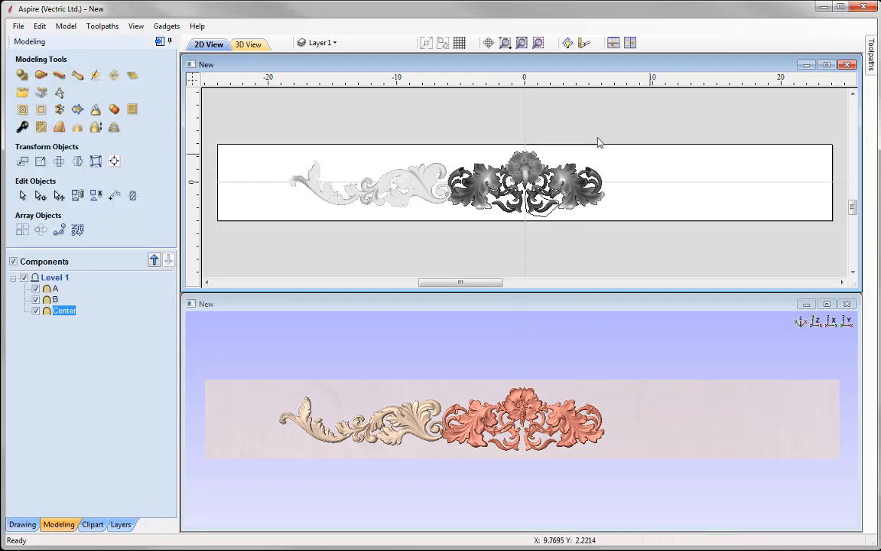
{"action": "left_click", "coordinate": [546, 222]}
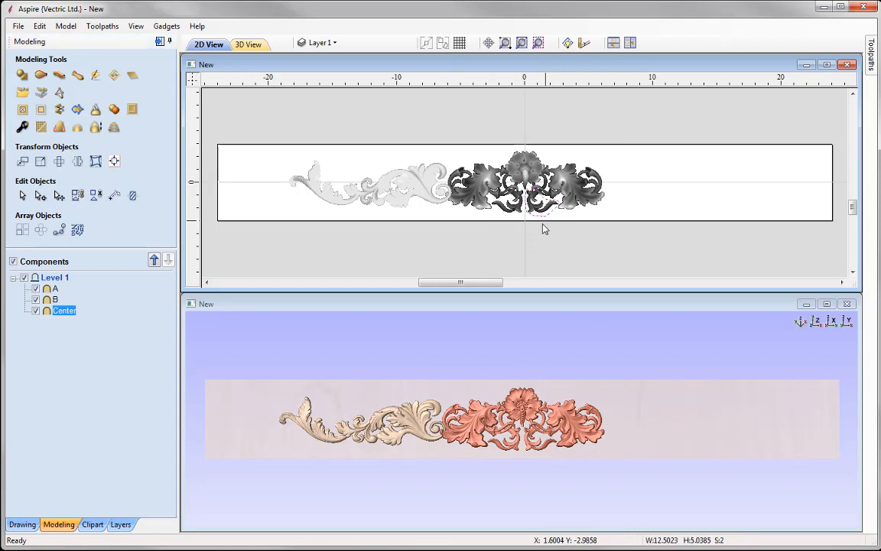
{"action": "left_click", "coordinate": [41, 111]}
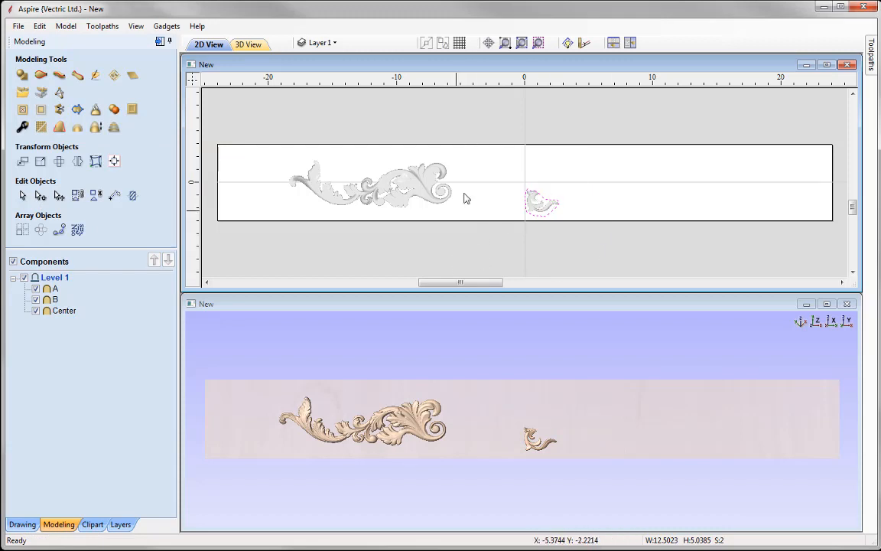
{"action": "left_click", "coordinate": [535, 200]}
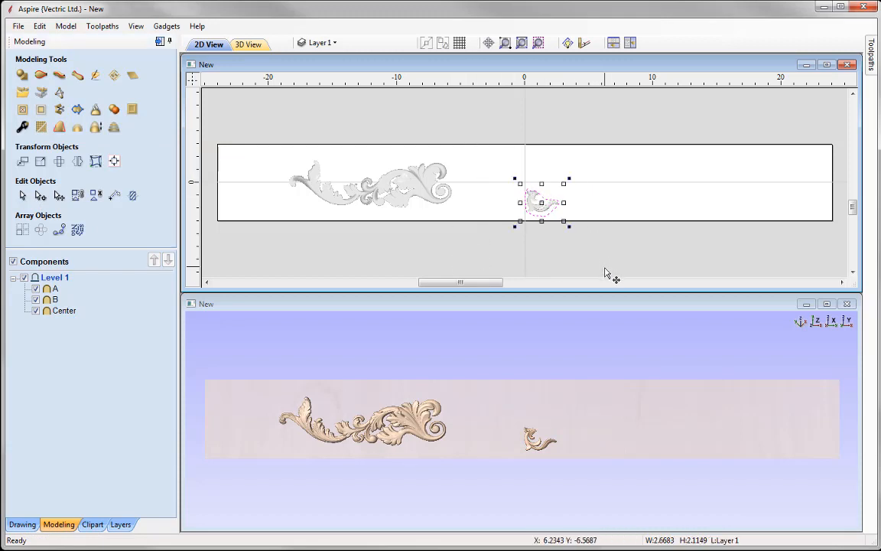
{"action": "key", "text": "Delete"}
- Move the trimmed scroll piece to the far left end of the job and paste the complete Center flourish back
{"action": "left_click", "coordinate": [535, 196]}
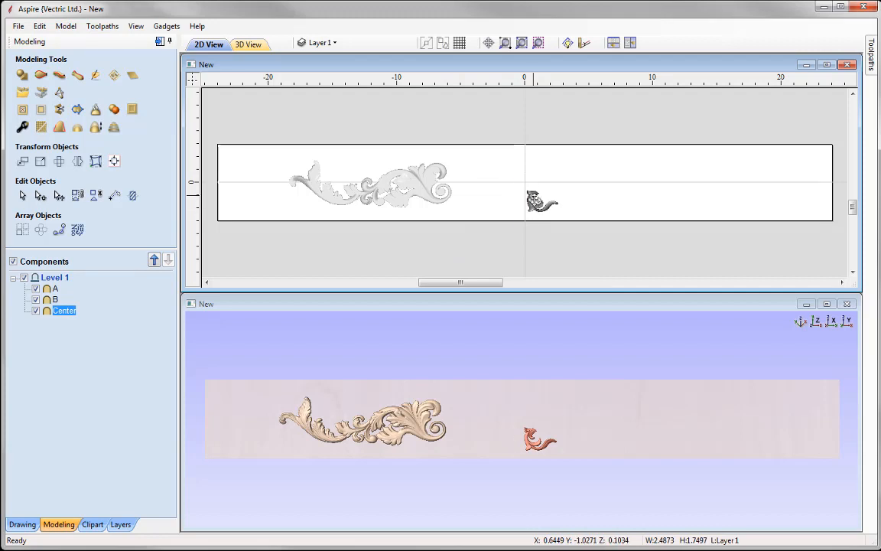
{"action": "left_click_drag", "start_coordinate": [488, 211], "coordinate": [203, 187]}
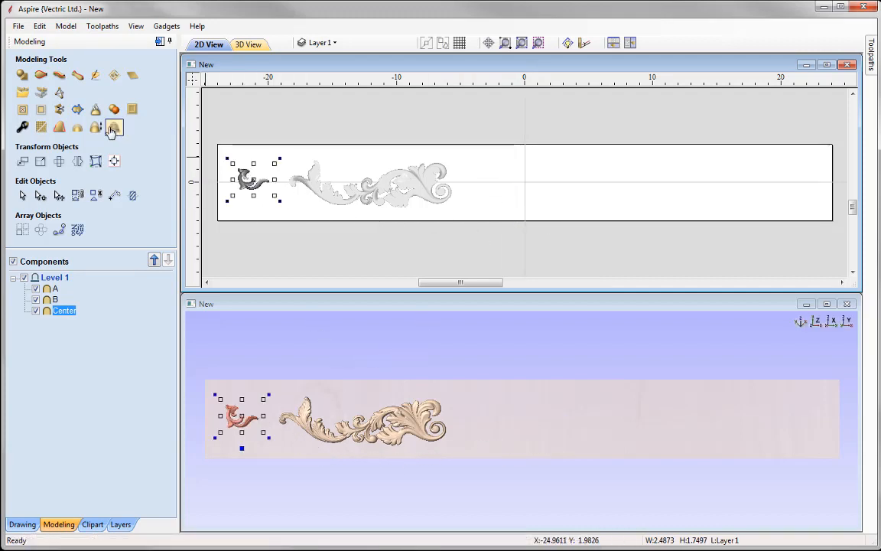
{"action": "right_click", "coordinate": [518, 180]}
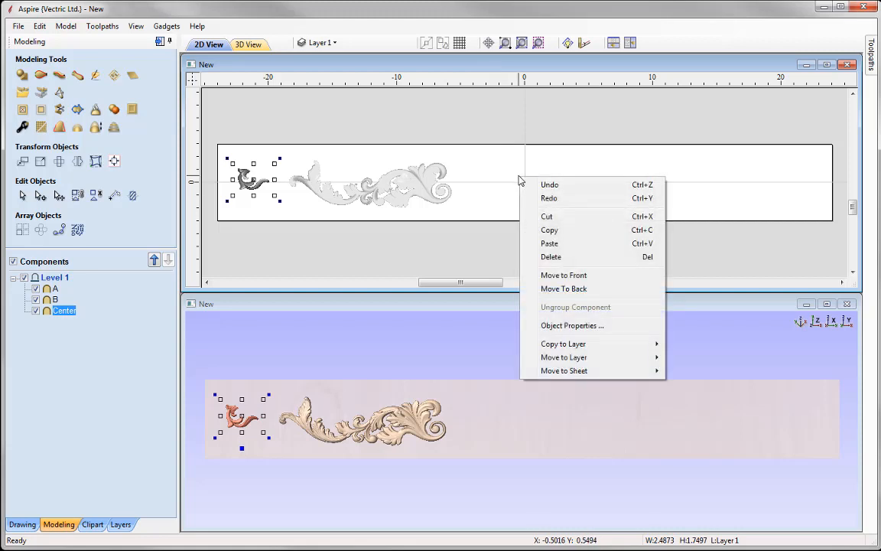
{"action": "left_click", "coordinate": [562, 245]}
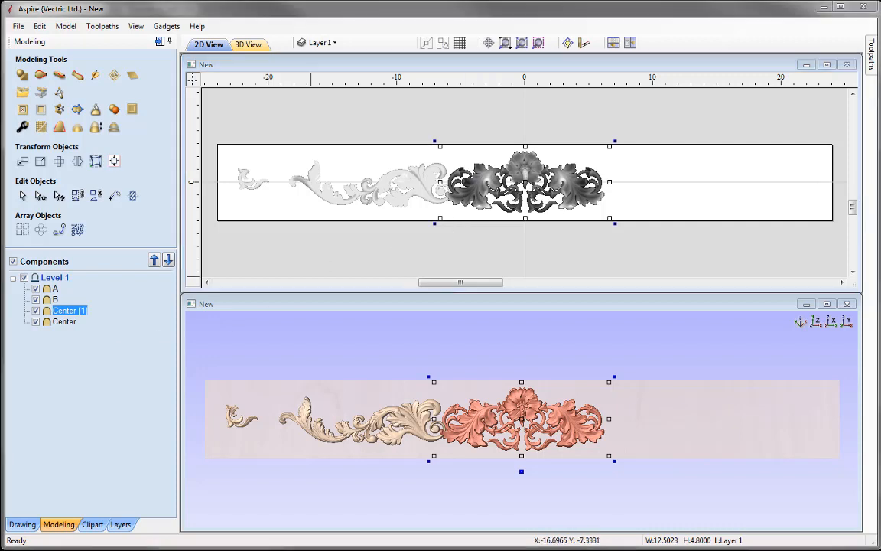
- Rotate the scroll piece clockwise and move it over the curled left end of the long flourish
{"action": "left_click", "coordinate": [521, 43]}
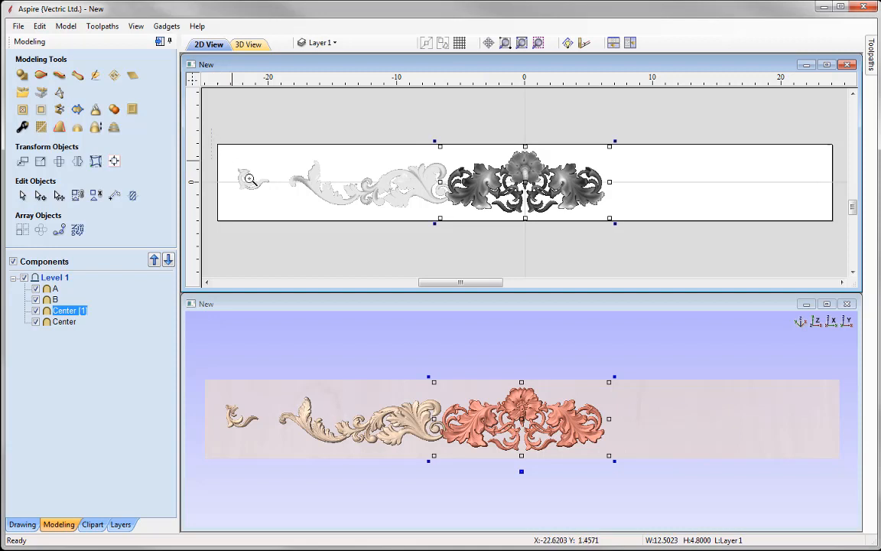
{"action": "left_click_drag", "start_coordinate": [248, 179], "coordinate": [533, 236]}
{"action": "left_click", "coordinate": [478, 334]}
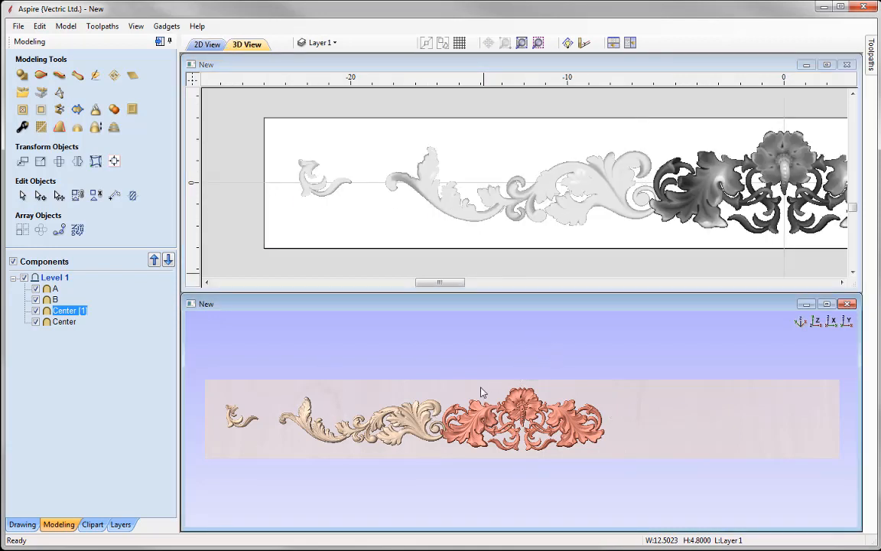
{"action": "scroll", "coordinate": [474, 371], "scroll_direction": "up", "scroll_amount": 2}
{"action": "scroll", "coordinate": [474, 371], "scroll_direction": "up", "scroll_amount": 1}
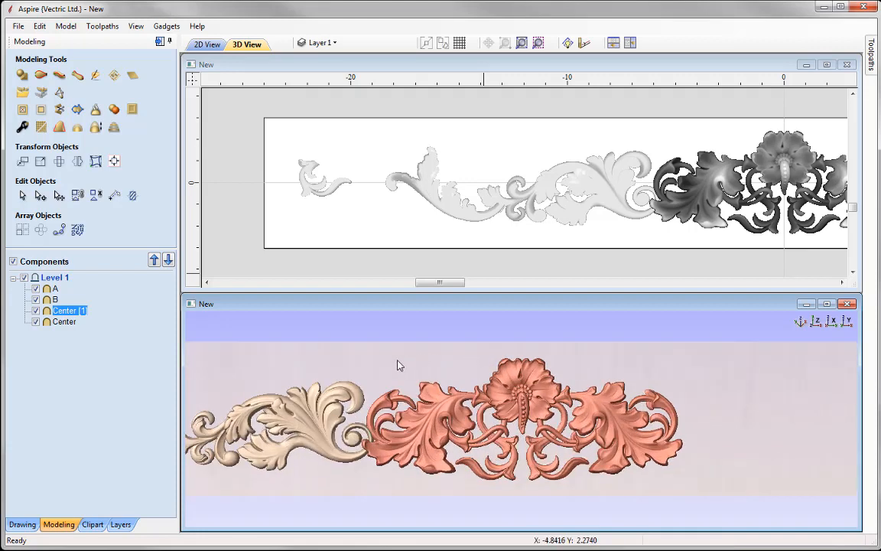
{"action": "middle_click_drag", "start_coordinate": [371, 362], "coordinate": [630, 360]}
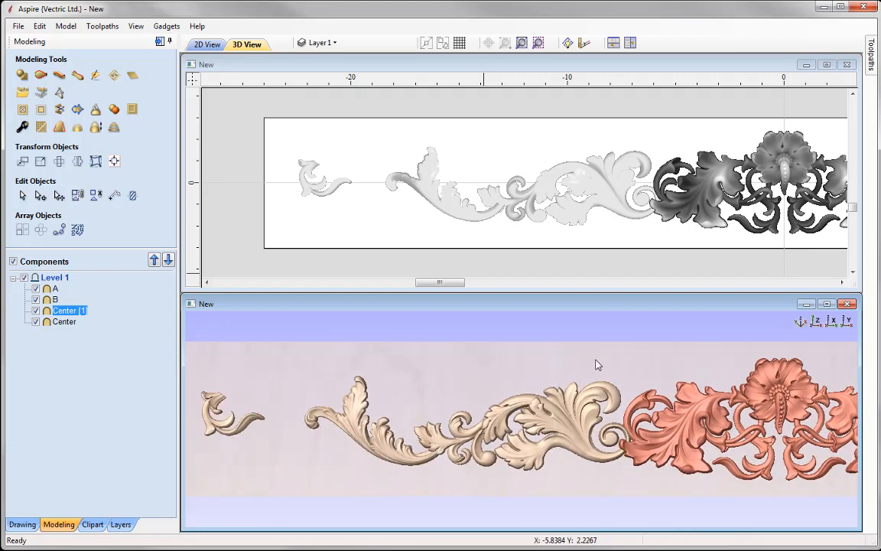
{"action": "middle_click_drag", "start_coordinate": [528, 360], "coordinate": [572, 364]}
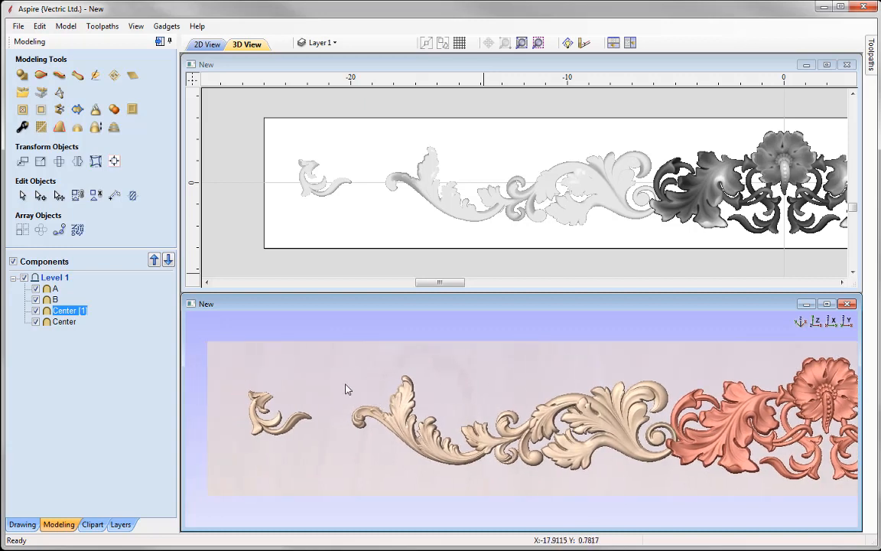
{"action": "left_click", "coordinate": [307, 174]}
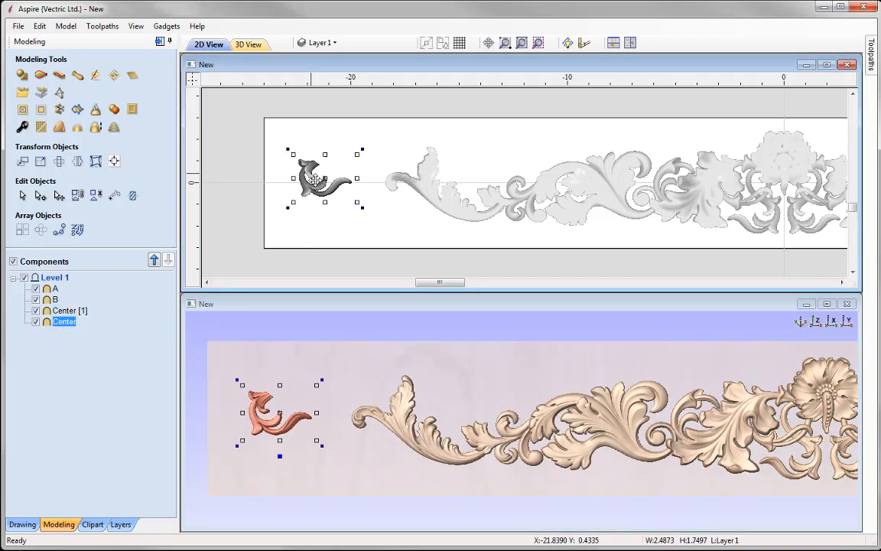
{"action": "left_click_drag", "start_coordinate": [359, 148], "coordinate": [366, 177]}
{"action": "left_click_drag", "start_coordinate": [318, 164], "coordinate": [388, 175]}
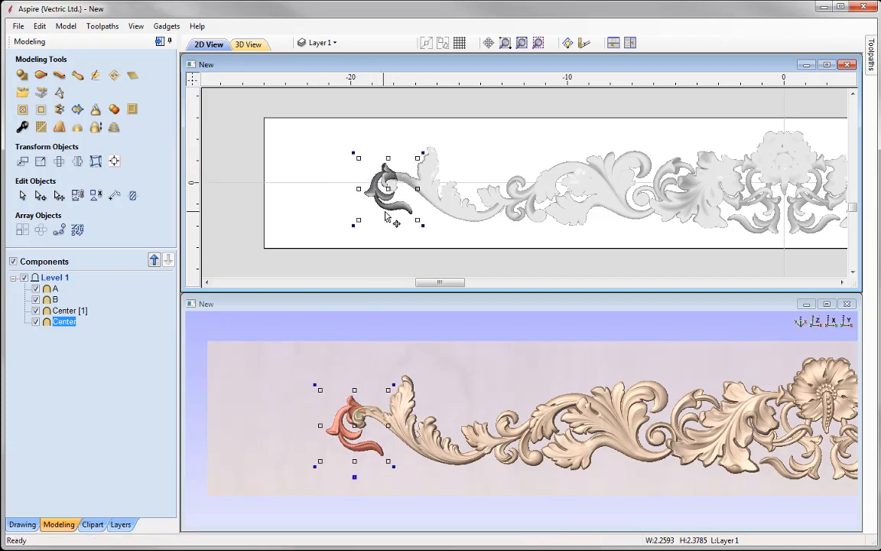
- Set the scroll piece's height to 2.5 inches with the width and height linked and automatic Z scaling on
{"action": "left_click", "coordinate": [40, 162]}
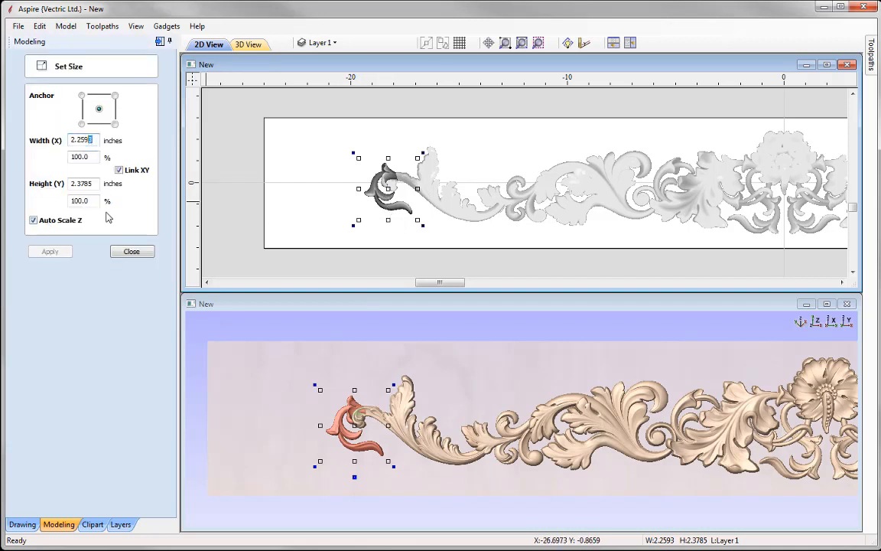
{"action": "key", "text": "Tab"}
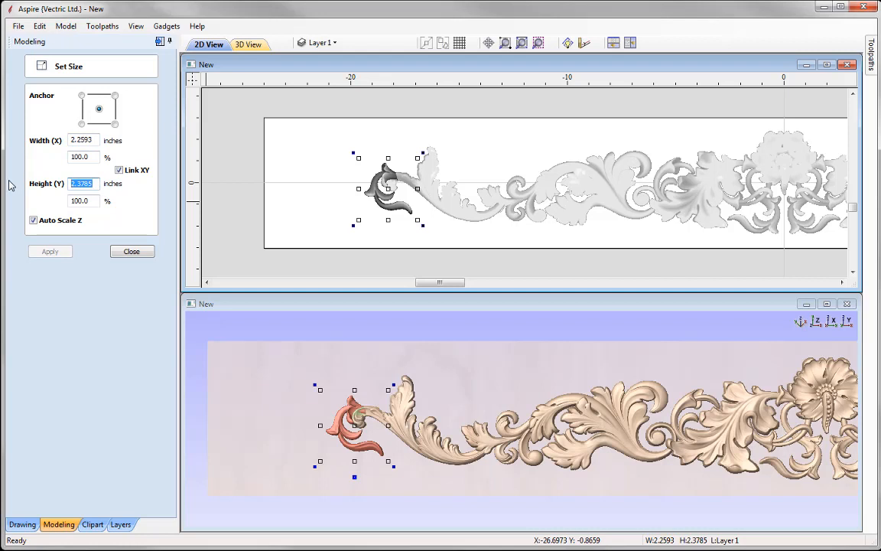
{"action": "type", "text": "2.5"}
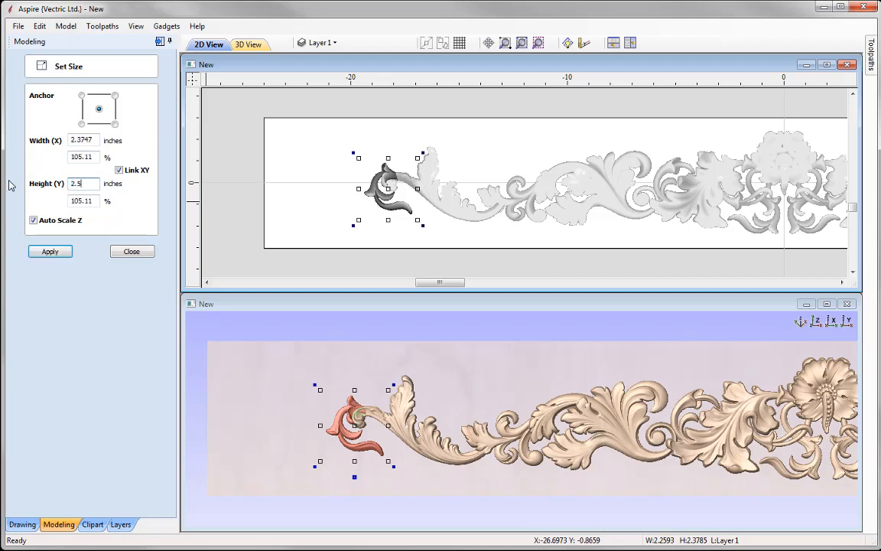
{"action": "left_click", "coordinate": [52, 254]}
{"action": "left_click", "coordinate": [124, 255]}
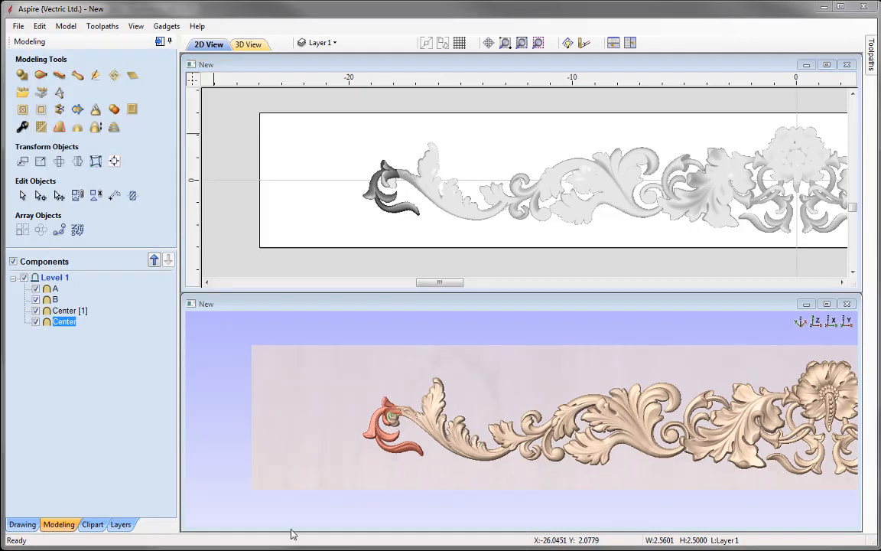
- Fine-tune the scroll piece's position over the flourish's end curl in the 3D view and deselect it
{"action": "left_click", "coordinate": [398, 493]}
{"action": "scroll", "coordinate": [397, 494], "scroll_direction": "up", "scroll_amount": 3}
{"action": "right_click_drag", "start_coordinate": [410, 490], "coordinate": [593, 463]}
{"action": "scroll", "coordinate": [472, 422], "scroll_direction": "up", "scroll_amount": 2}
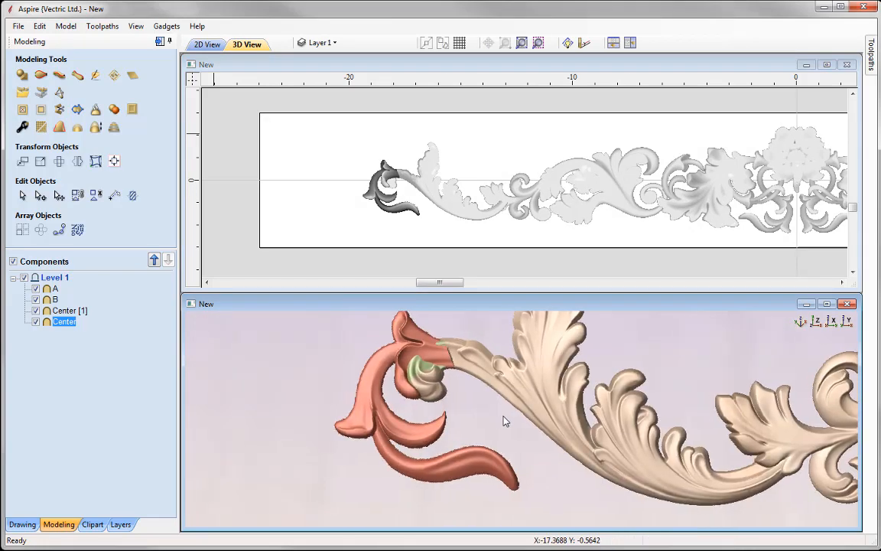
{"action": "left_click", "coordinate": [436, 346]}
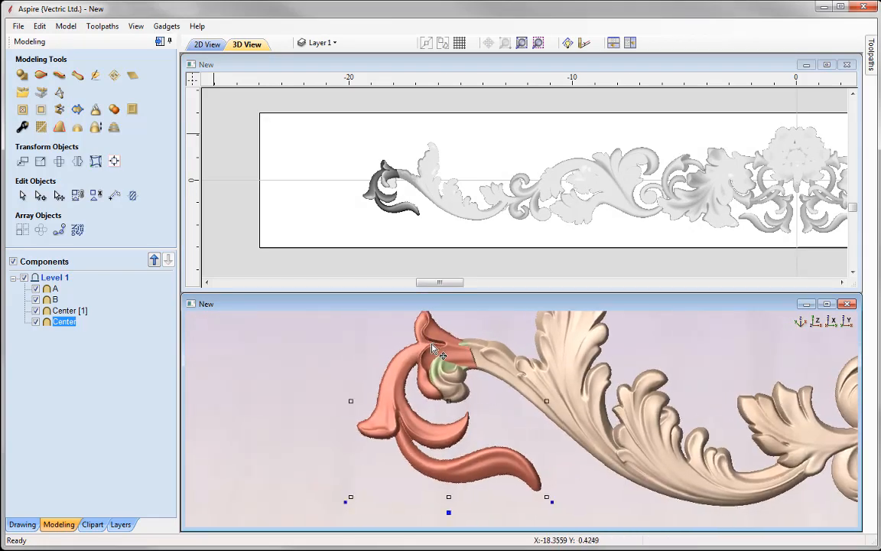
{"action": "left_click", "coordinate": [433, 376]}
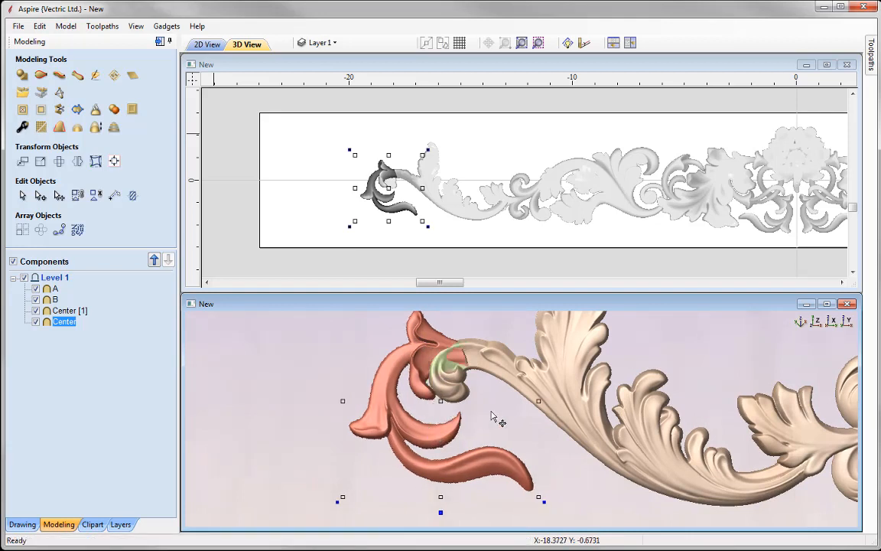
{"action": "mouse_move", "coordinate": [430, 362]}
{"action": "left_mouse_down"}
{"action": "mouse_move", "coordinate": [428, 389]}
{"action": "mouse_move", "coordinate": [421, 360]}
{"action": "left_mouse_up"}
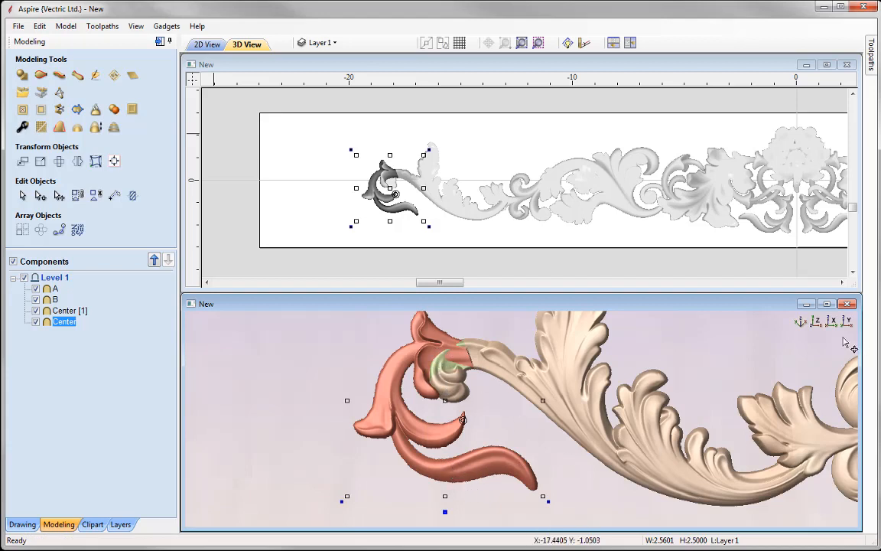
{"action": "key", "text": "Escape"}
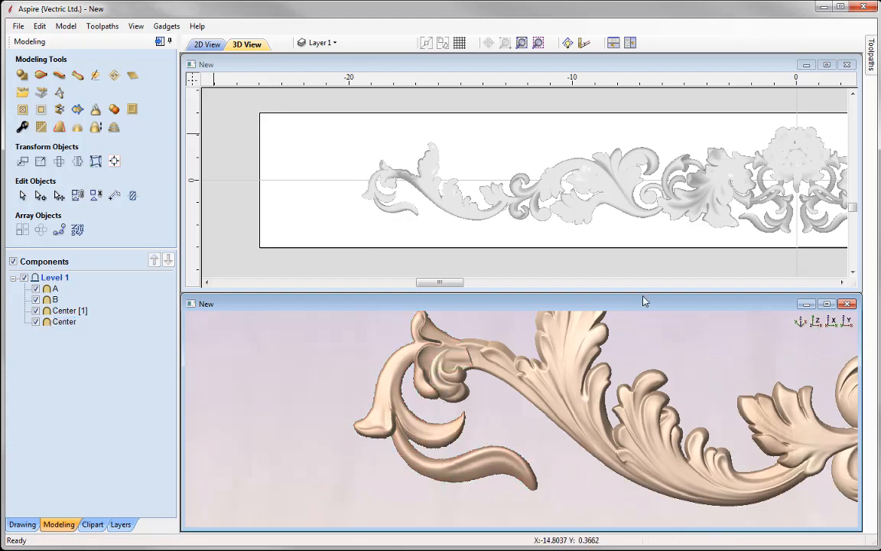
- Fit the whole job in the 3D and 2D views, then maximise the 3D view
{"action": "left_click", "coordinate": [521, 44]}
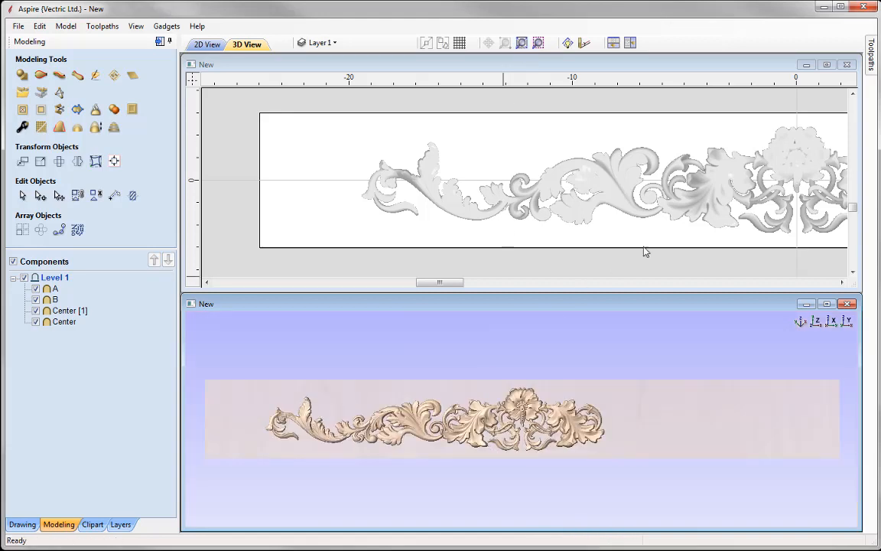
{"action": "left_click", "coordinate": [614, 242]}
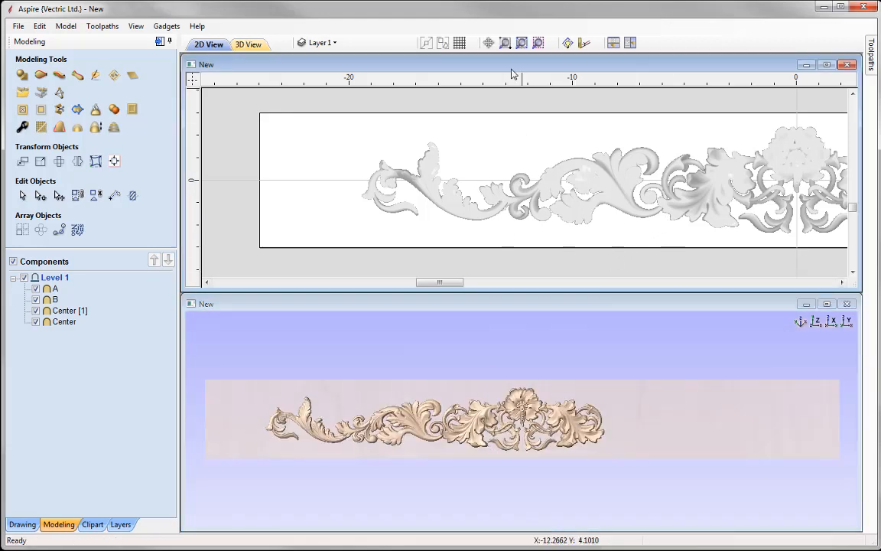
{"action": "left_click", "coordinate": [522, 43]}
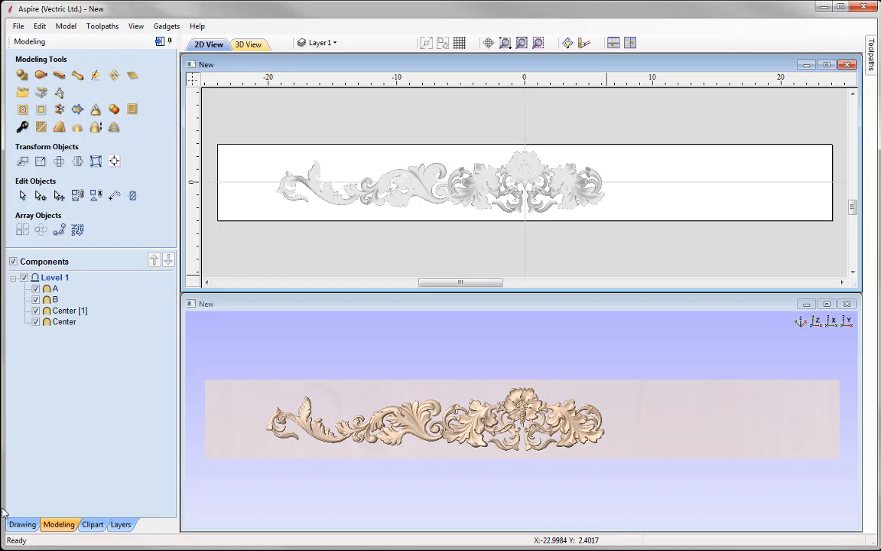
{"action": "left_click", "coordinate": [827, 304]}
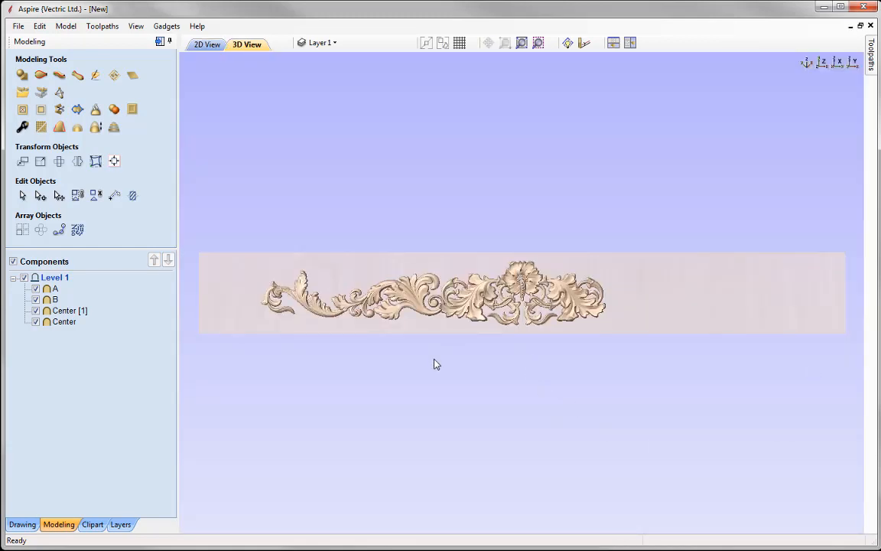
- Set the shape height of the floral centre component to 0.45 inches
{"action": "scroll", "coordinate": [441, 380], "scroll_direction": "up", "scroll_amount": 4}
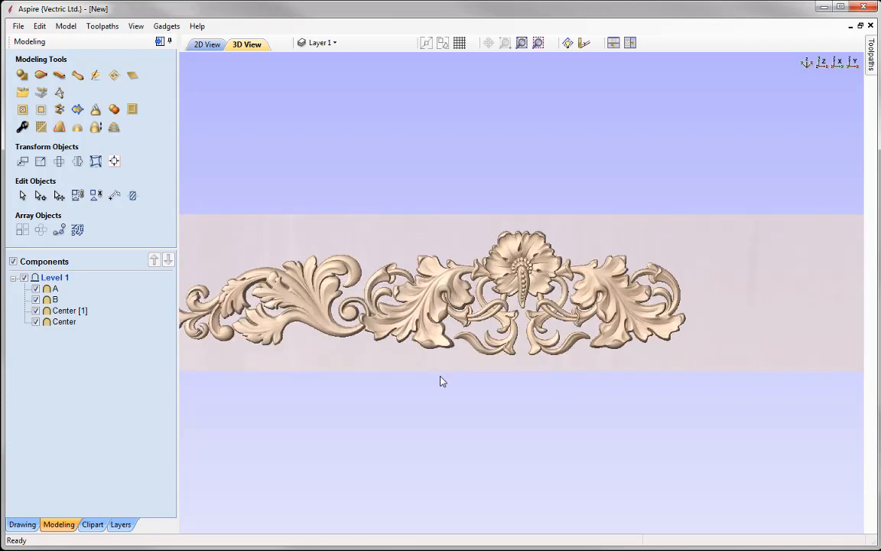
{"action": "middle_click_drag", "start_coordinate": [441, 380], "coordinate": [614, 380]}
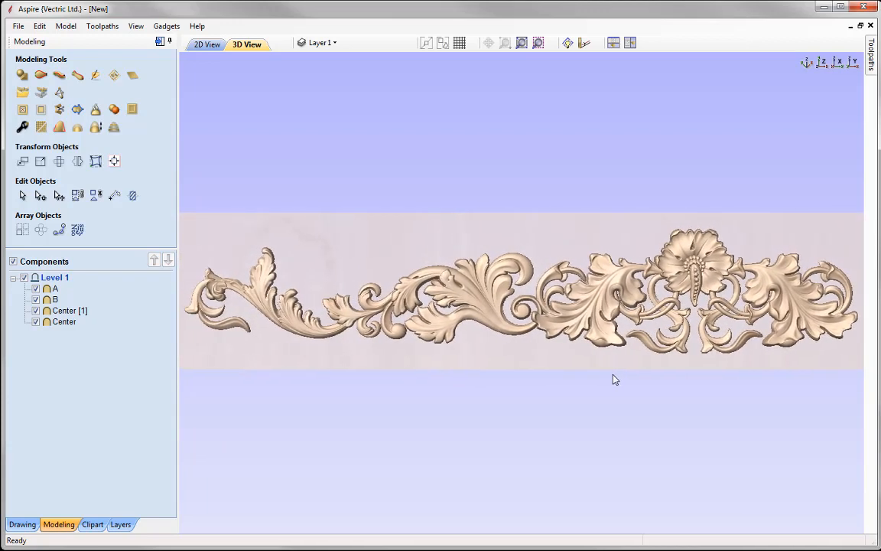
{"action": "left_click", "coordinate": [685, 267]}
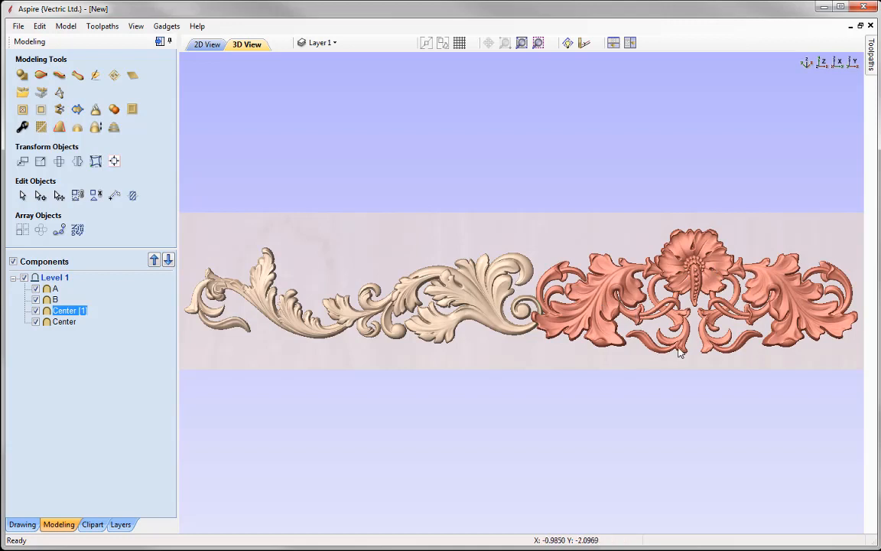
{"action": "left_click", "coordinate": [691, 268]}
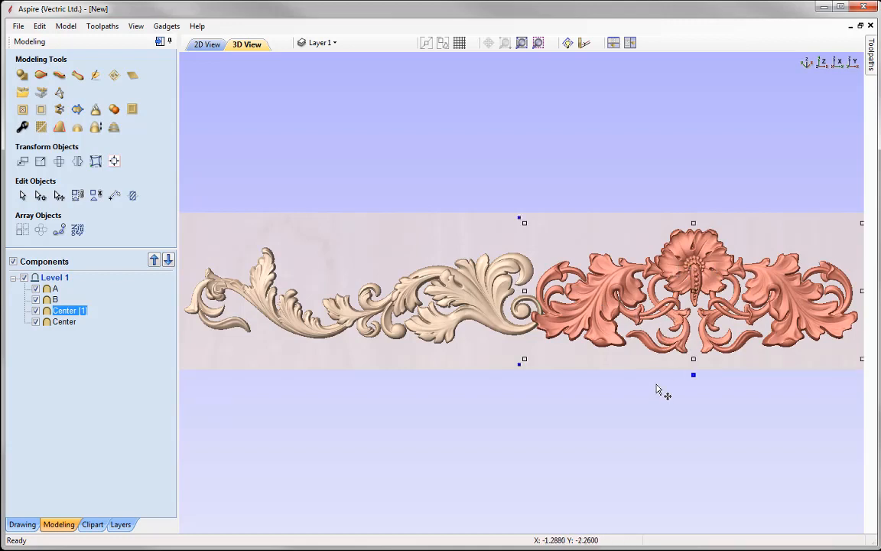
{"action": "left_click", "coordinate": [693, 373]}
{"action": "left_click_drag", "start_coordinate": [747, 384], "coordinate": [312, 67]}
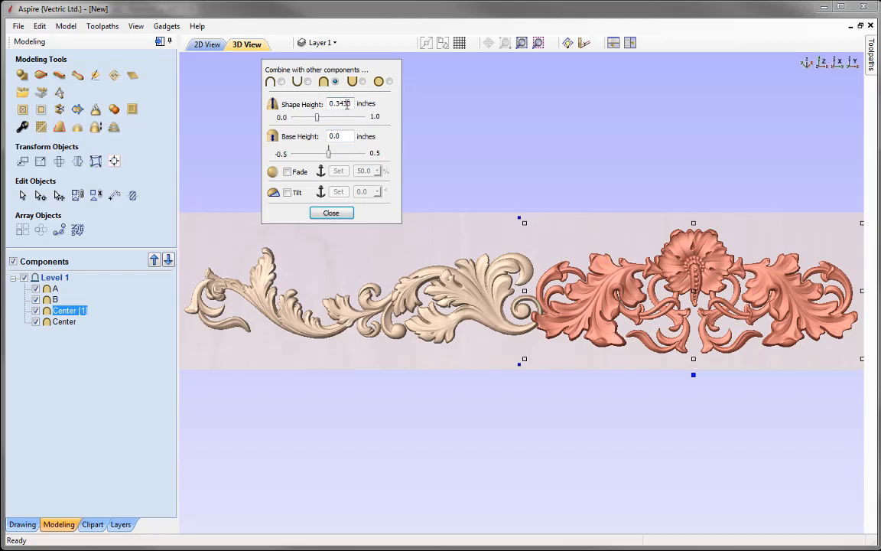
{"action": "left_click_drag", "start_coordinate": [338, 104], "coordinate": [349, 103]}
{"action": "key", "text": "Return"}
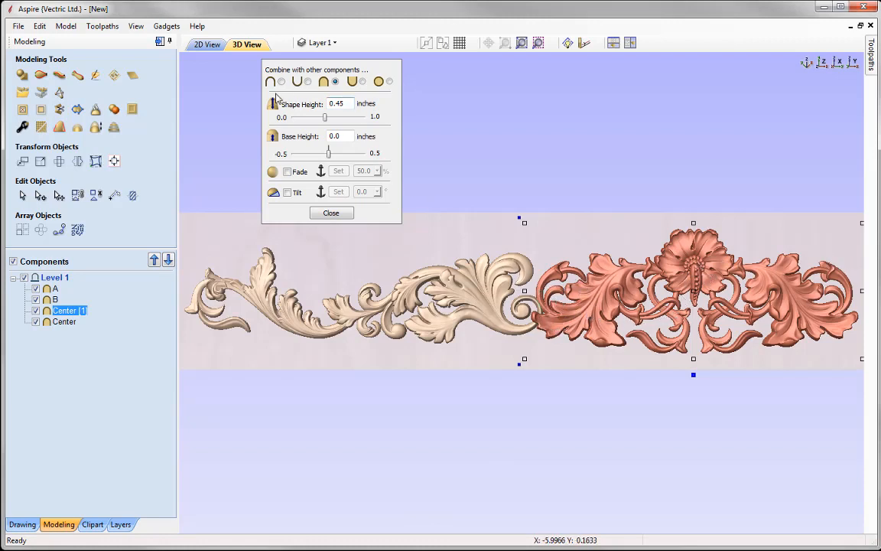
- Set the shape height of the middle flourish beside the floral centre to 0.4 inches and close its properties
{"action": "left_click", "coordinate": [482, 297]}
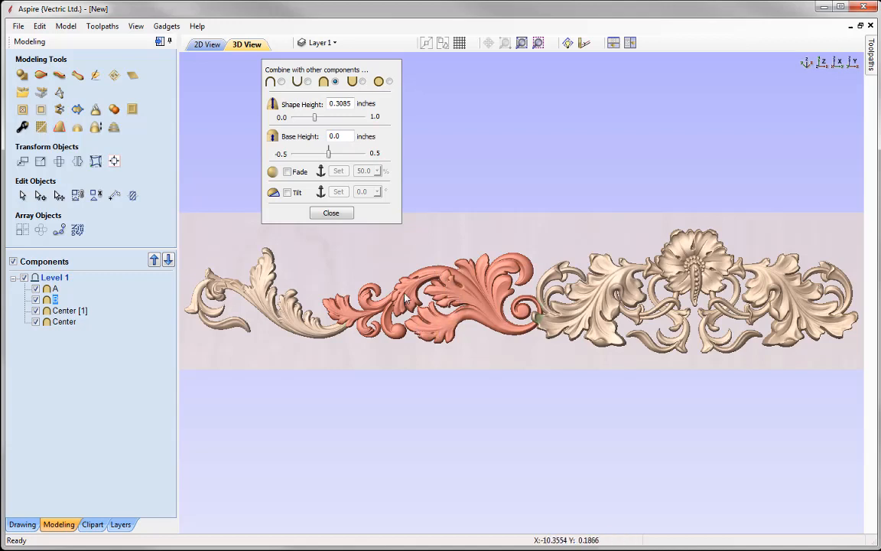
{"action": "left_click_drag", "start_coordinate": [335, 104], "coordinate": [365, 104]}
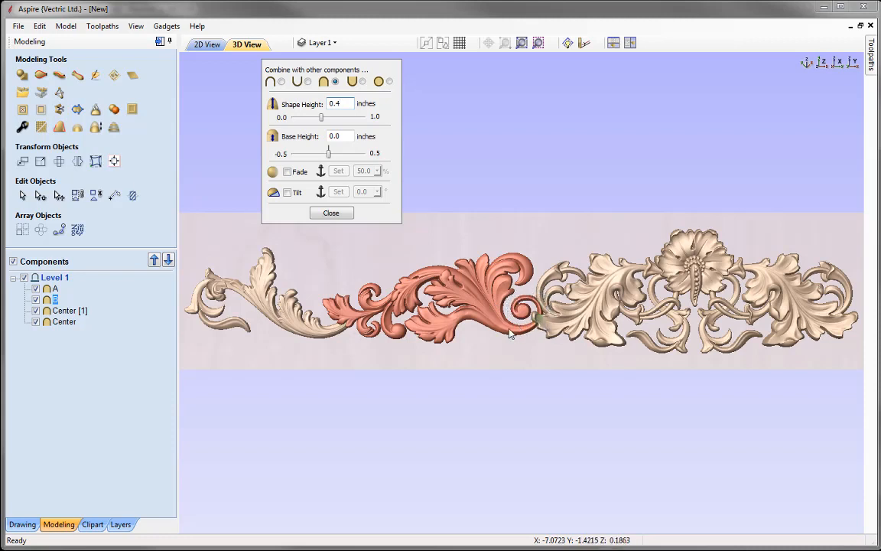
{"action": "left_click", "coordinate": [330, 212]}
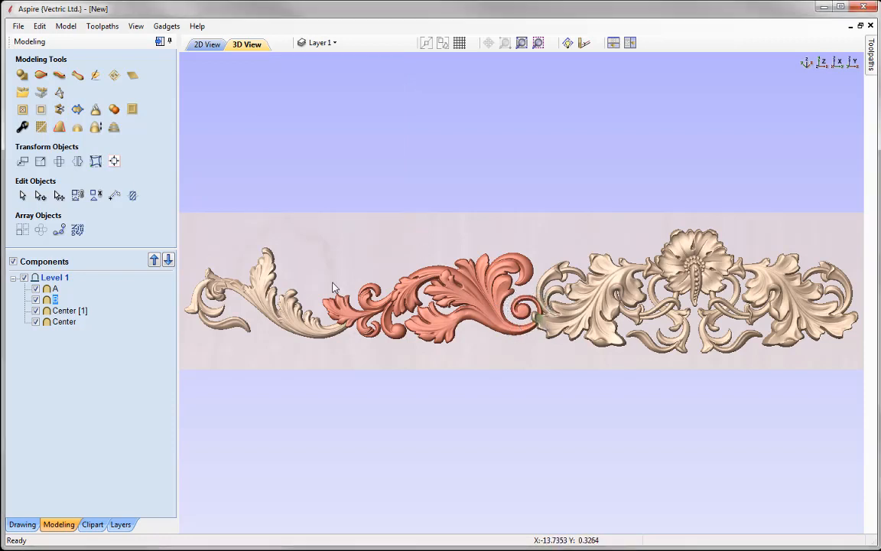
- Tile the 2D view above the 3D view and deselect the middle flourish
{"action": "left_click", "coordinate": [614, 43]}
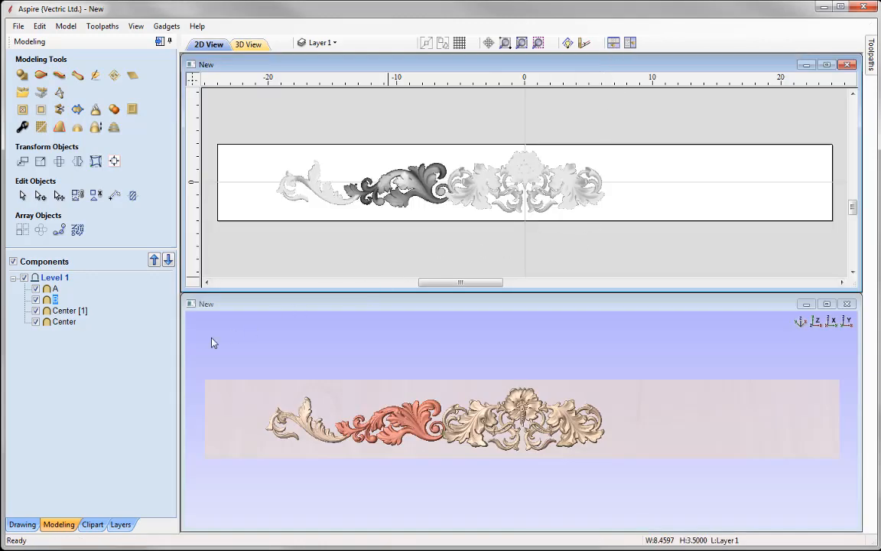
{"action": "left_click", "coordinate": [22, 525]}
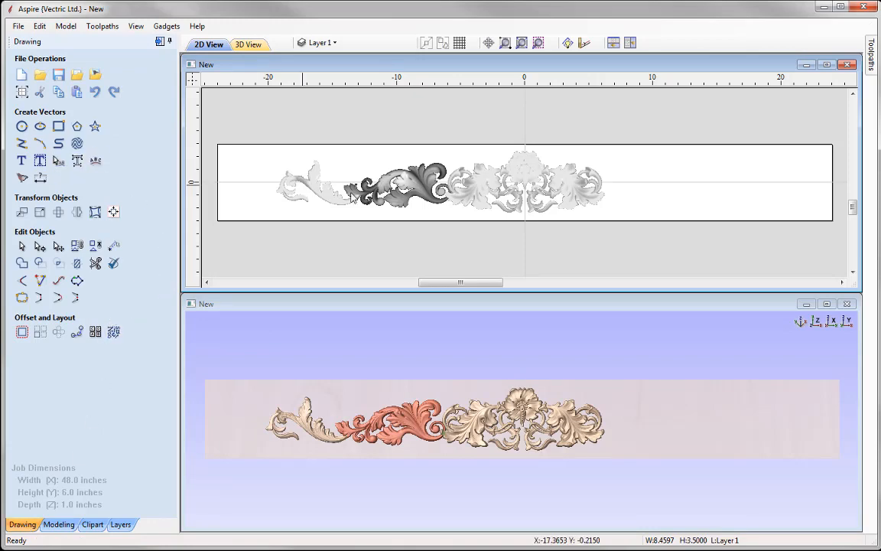
{"action": "left_click", "coordinate": [441, 242]}
{"action": "scroll", "coordinate": [439, 201], "scroll_direction": "up", "scroll_amount": 2}
{"action": "scroll", "coordinate": [438, 200], "scroll_direction": "up", "scroll_amount": 6}
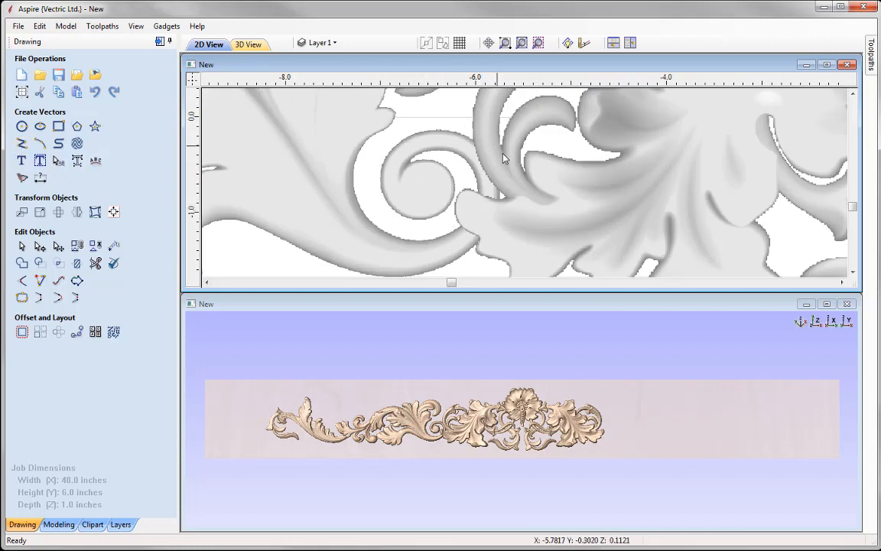
- Draw a closed polyline about 1.6 by 1.07 inches around the swirl where the middle flourish meets the floral centre
{"action": "left_click", "coordinate": [21, 143]}
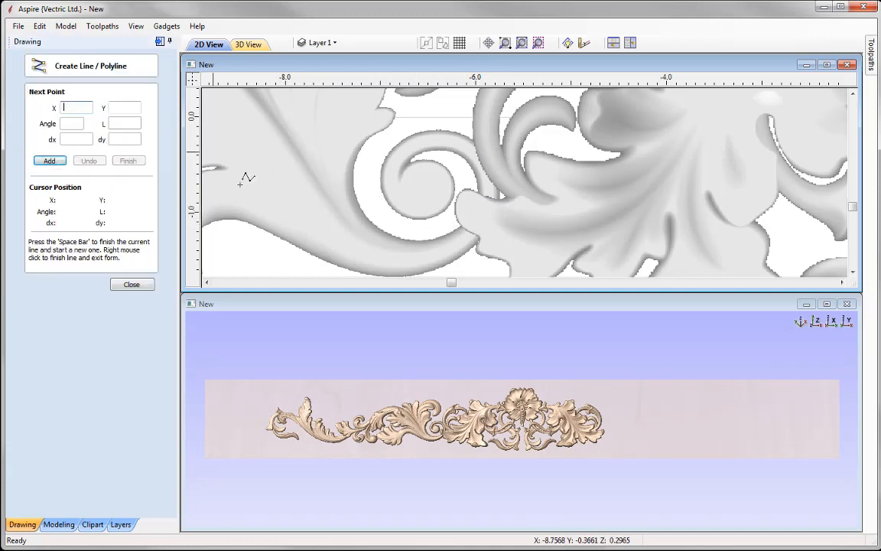
{"action": "left_click", "coordinate": [450, 226]}
{"action": "left_click", "coordinate": [402, 225]}
{"action": "left_click", "coordinate": [364, 193]}
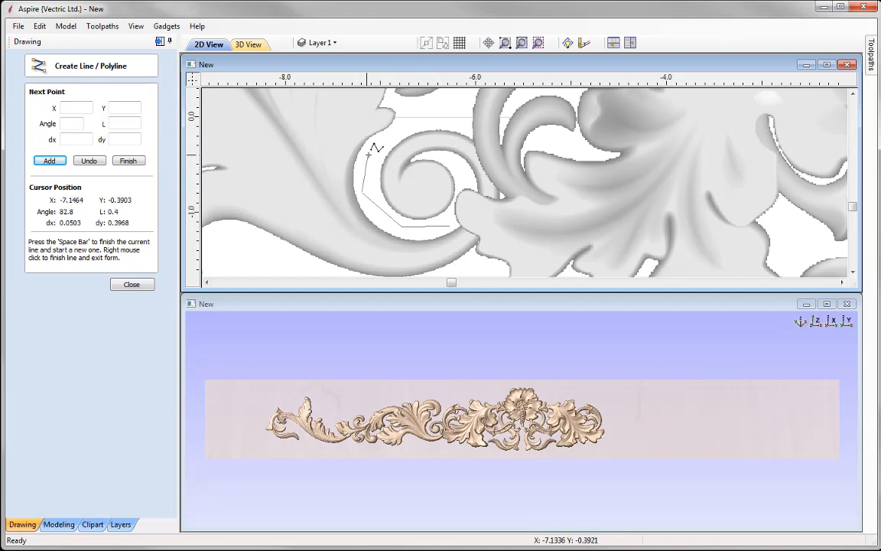
{"action": "left_click", "coordinate": [368, 155]}
{"action": "left_click", "coordinate": [384, 138]}
{"action": "left_click", "coordinate": [403, 126]}
{"action": "left_click", "coordinate": [469, 125]}
{"action": "left_click", "coordinate": [500, 149]}
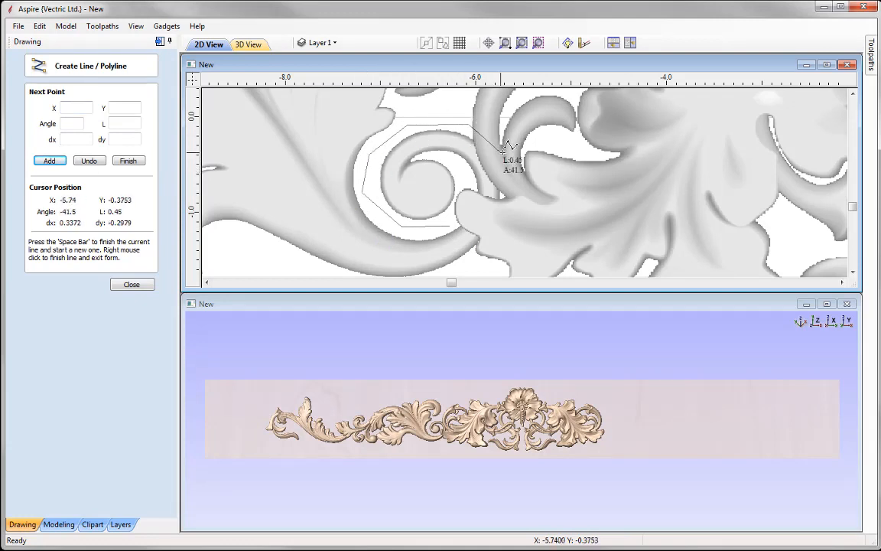
{"action": "left_click", "coordinate": [514, 195]}
{"action": "left_click", "coordinate": [503, 224]}
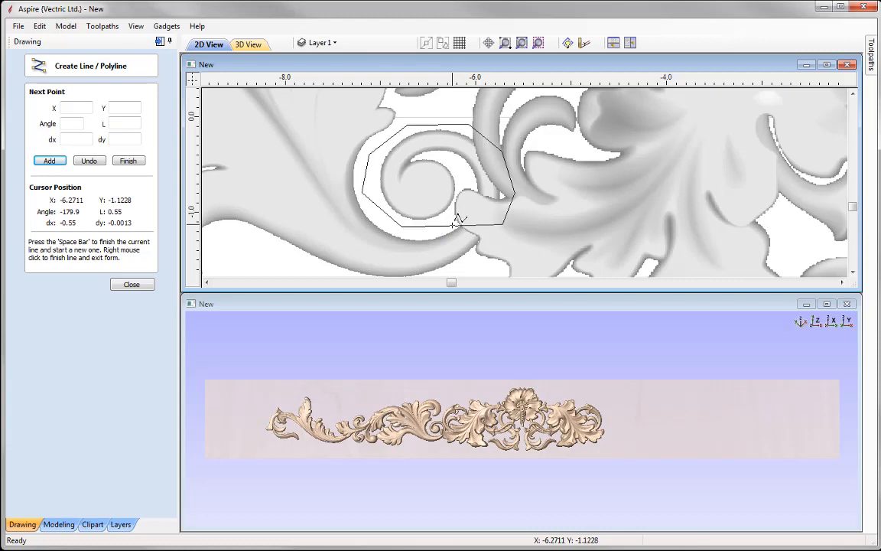
{"action": "left_click", "coordinate": [403, 227]}
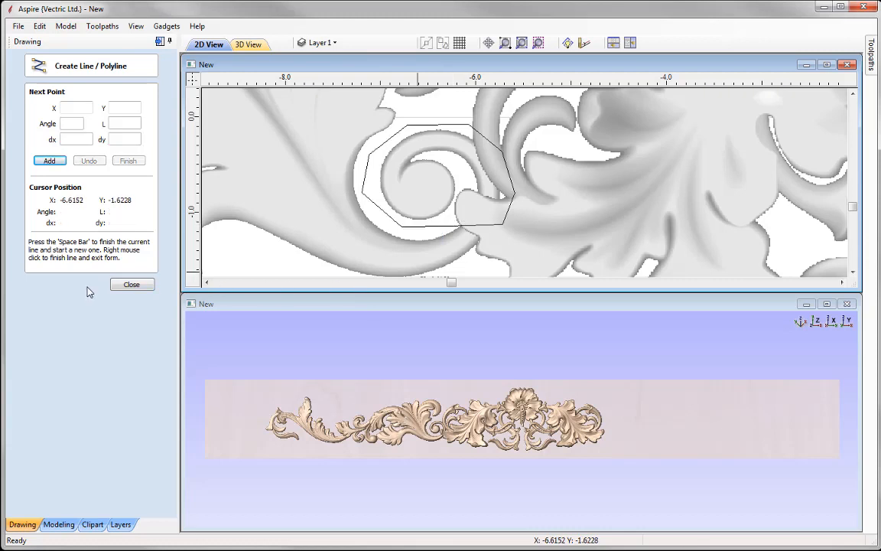
{"action": "left_click", "coordinate": [120, 287]}
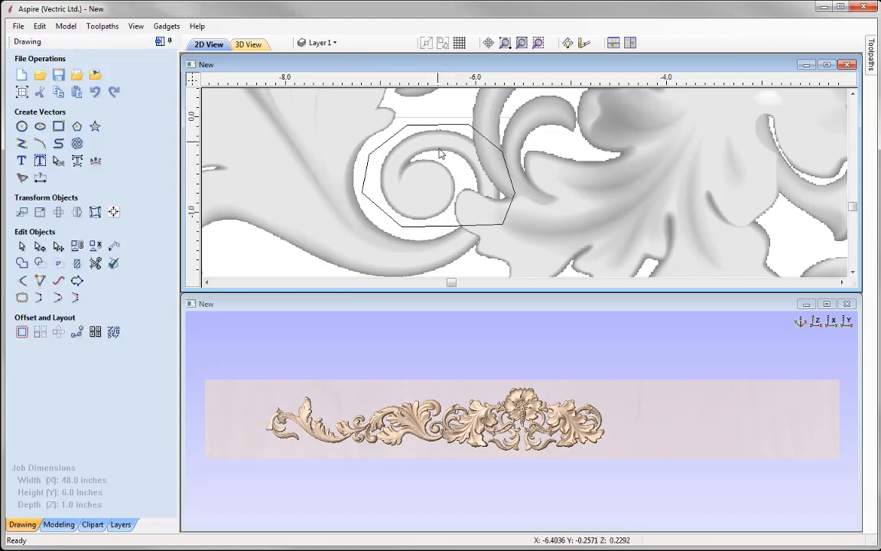
- Split the middle flourish component along the closed polyline and check the separated flourish and swirl pieces
{"action": "left_click", "coordinate": [459, 128]}
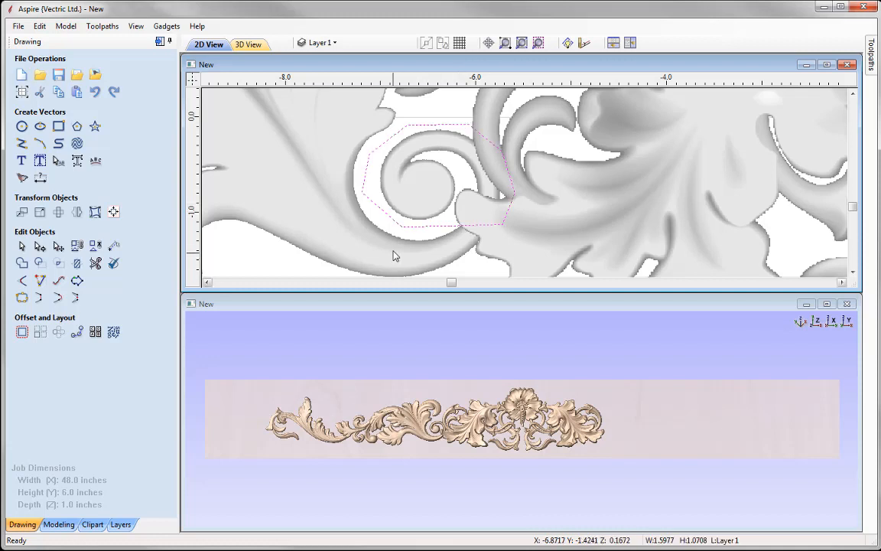
{"action": "left_click", "coordinate": [417, 198], "text": "shift"}
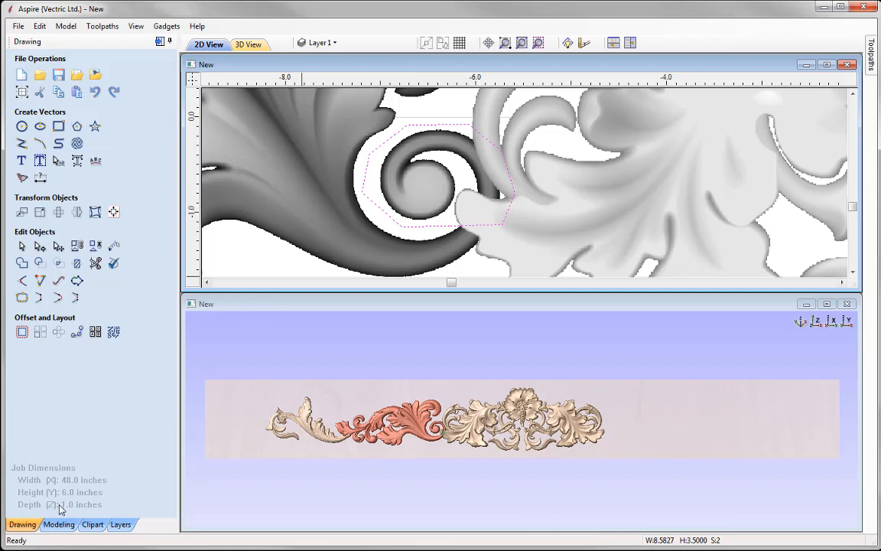
{"action": "left_click", "coordinate": [61, 524]}
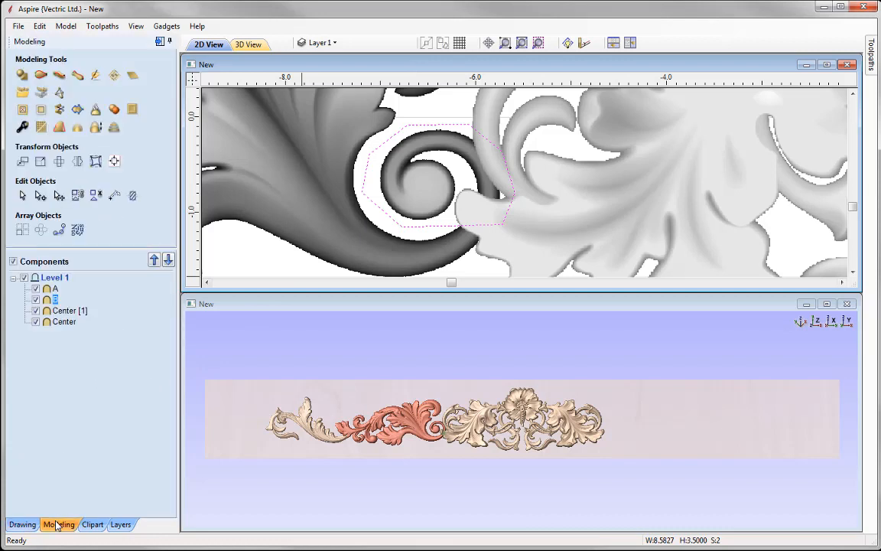
{"action": "left_click", "coordinate": [59, 111]}
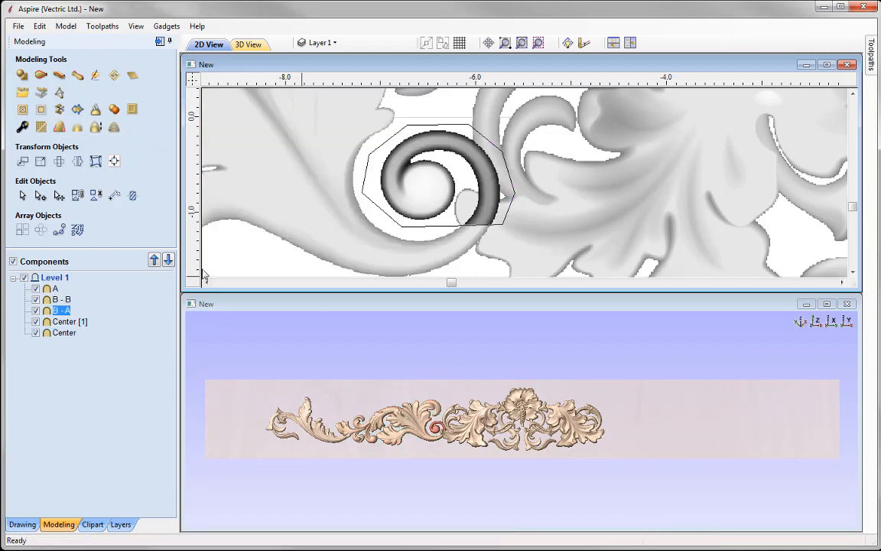
{"action": "left_click", "coordinate": [351, 228]}
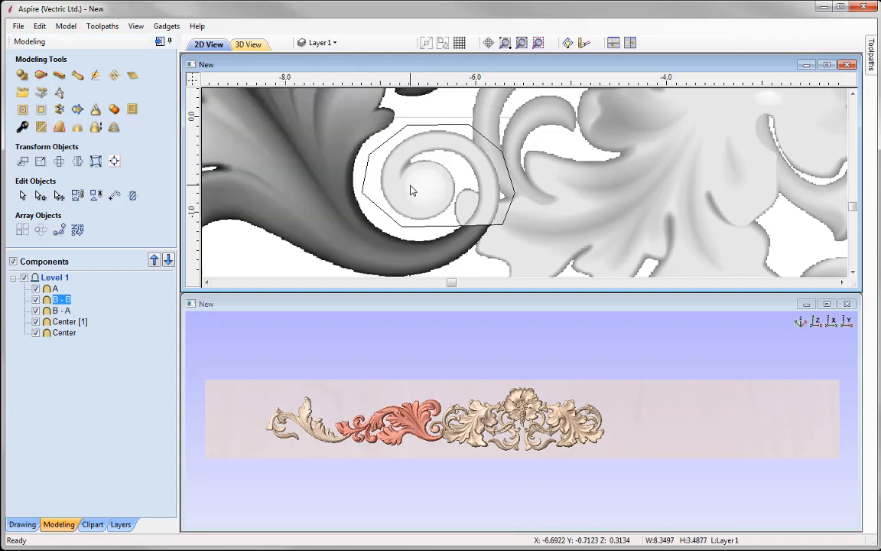
{"action": "left_click", "coordinate": [411, 191]}
{"action": "left_click", "coordinate": [283, 171]}
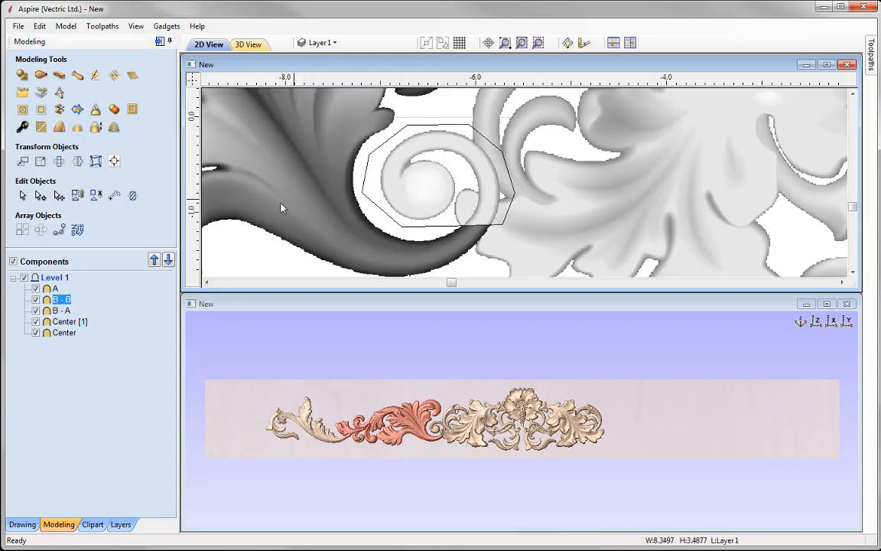
- Rename the larger flourish piece left by the split as B
{"action": "left_click", "coordinate": [62, 310]}
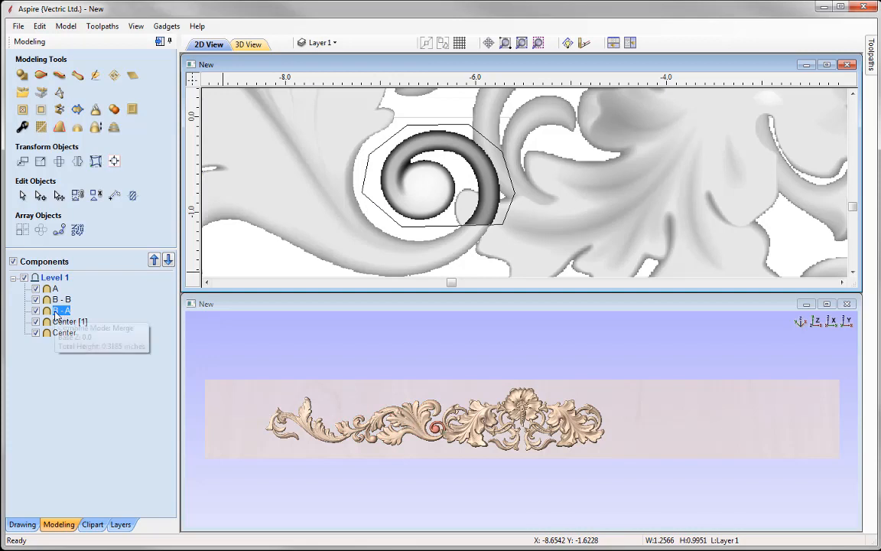
{"action": "key", "text": "Up"}
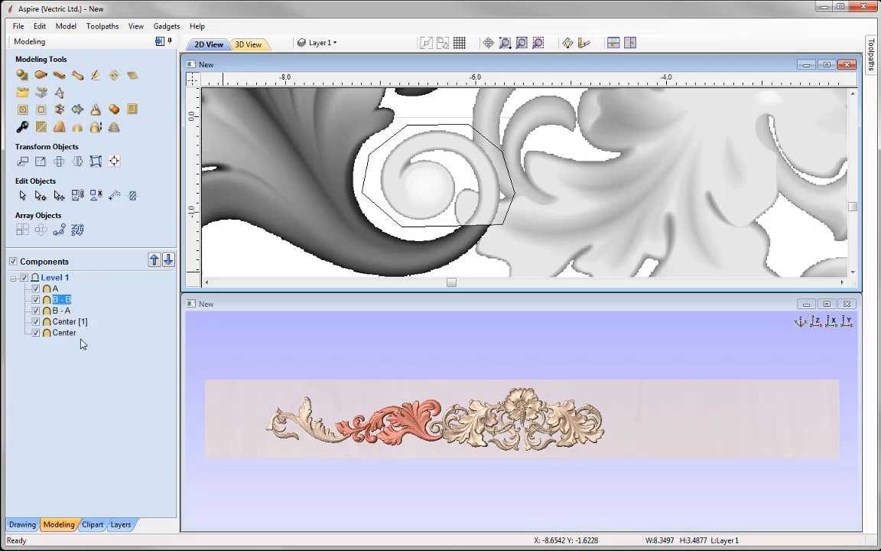
{"action": "right_click", "coordinate": [63, 305]}
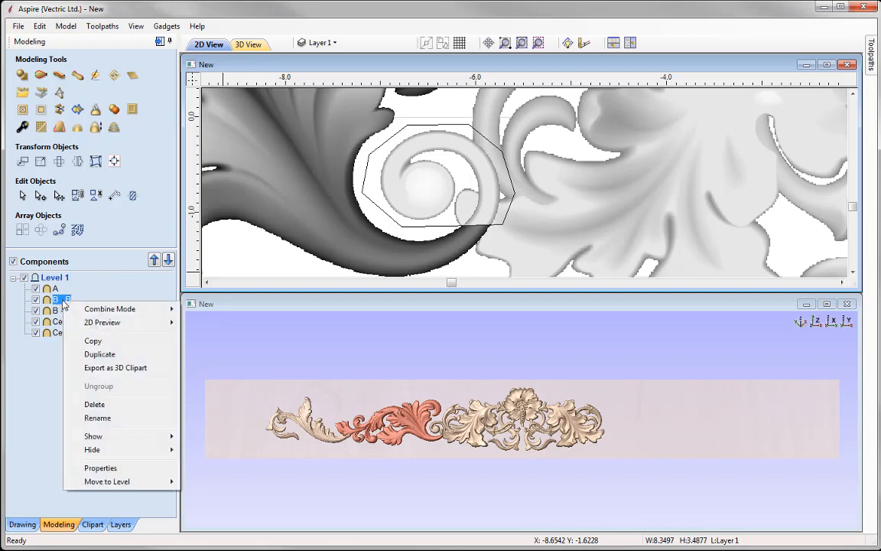
{"action": "left_click", "coordinate": [125, 417]}
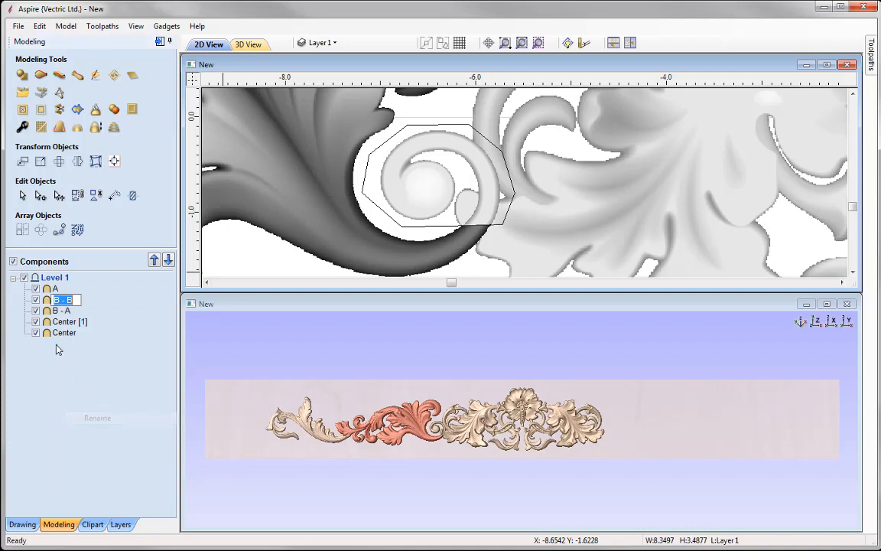
{"action": "left_click_drag", "start_coordinate": [62, 302], "coordinate": [87, 301]}
- Rename the swirl piece cut from the flourish as Swirl
{"action": "left_click", "coordinate": [61, 310]}
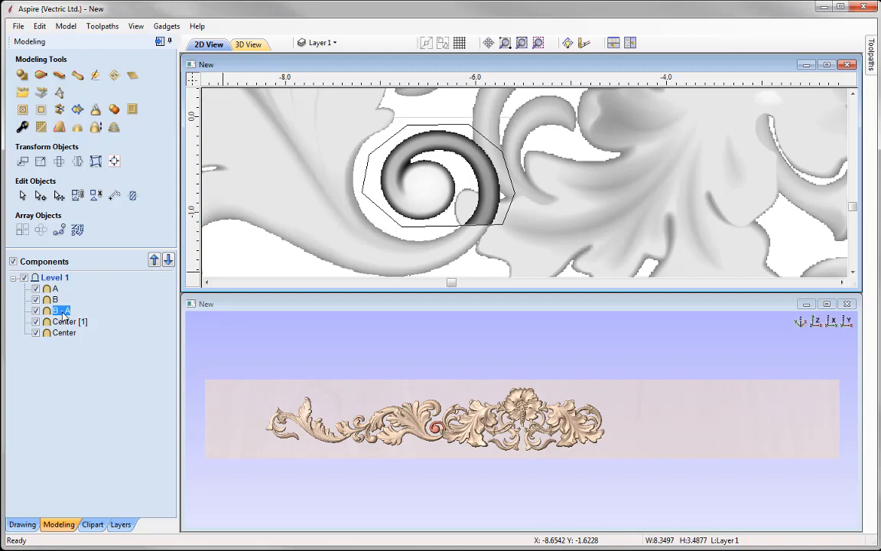
{"action": "right_click", "coordinate": [63, 314]}
{"action": "left_click", "coordinate": [115, 429]}
{"action": "type", "text": "Swirl"}
- Rename the floral centre component as Center by removing the number suffix from its name
{"action": "left_click", "coordinate": [69, 322]}
{"action": "right_click", "coordinate": [69, 322]}
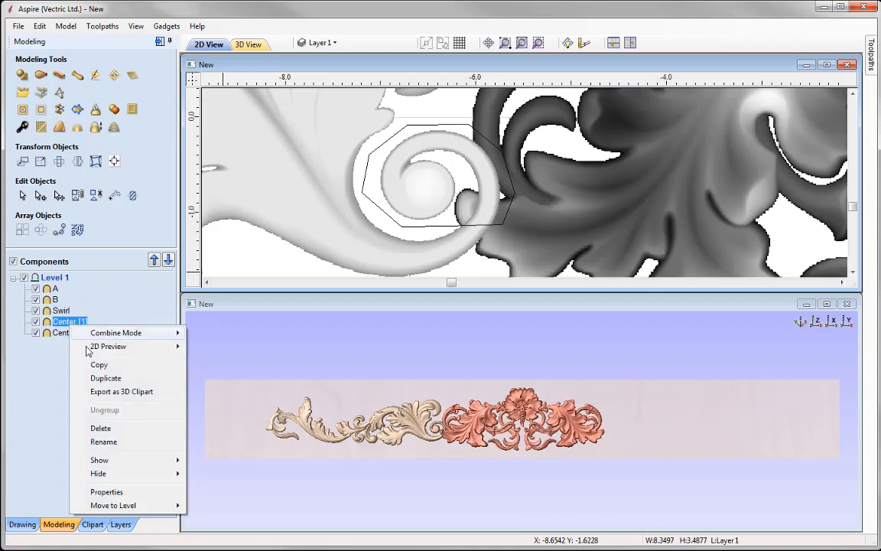
{"action": "left_click", "coordinate": [104, 442]}
{"action": "left_click_drag", "start_coordinate": [77, 325], "coordinate": [99, 327]}
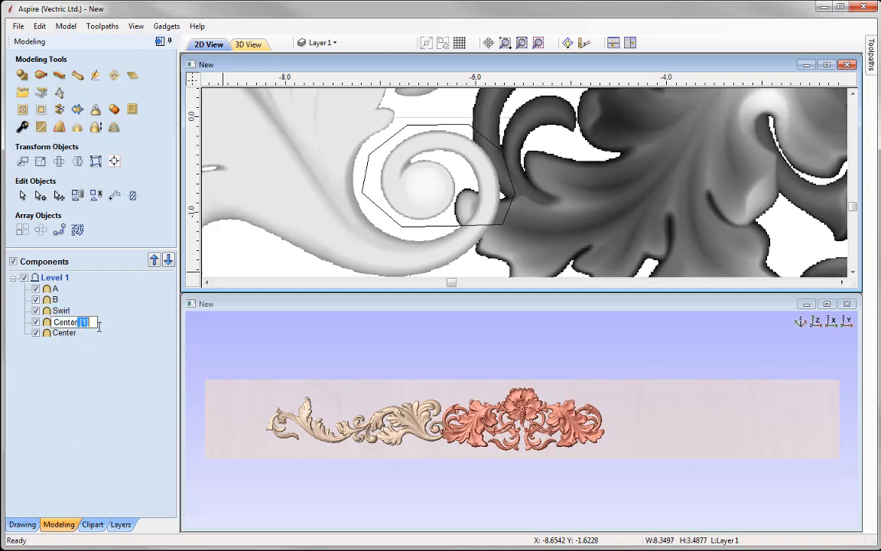
{"action": "key", "text": "BackSpace"}
{"action": "left_click", "coordinate": [96, 346]}
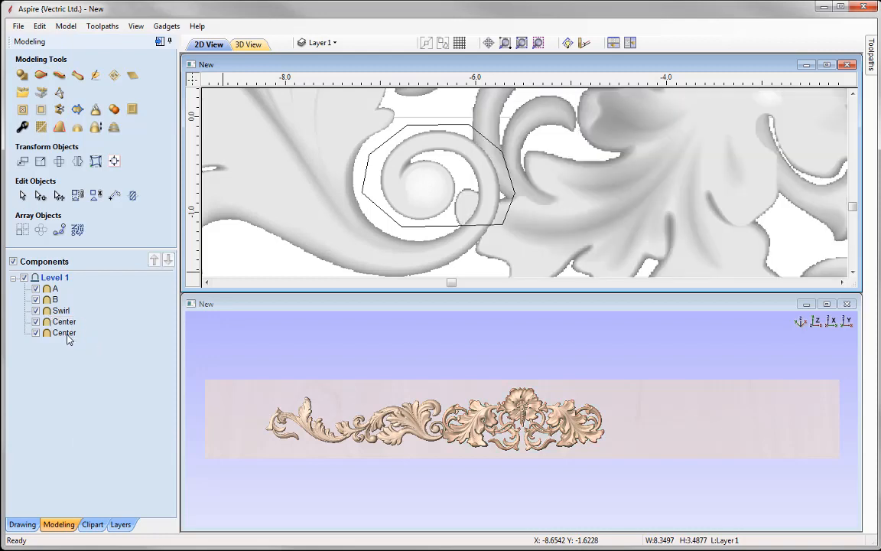
- Rename the scroll component at the outer tip of the long flourish as End
{"action": "left_click", "coordinate": [64, 333]}
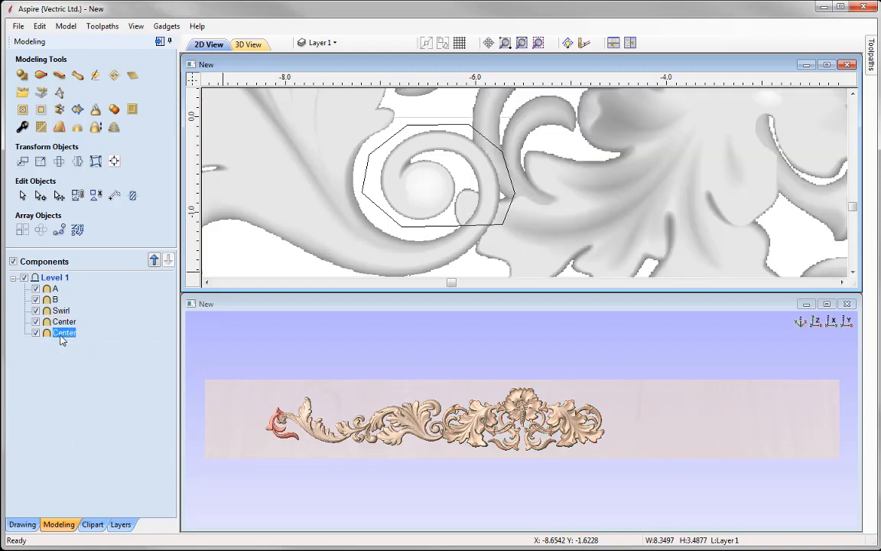
{"action": "right_click", "coordinate": [62, 340]}
{"action": "left_click", "coordinate": [105, 452]}
{"action": "left_click", "coordinate": [61, 346]}
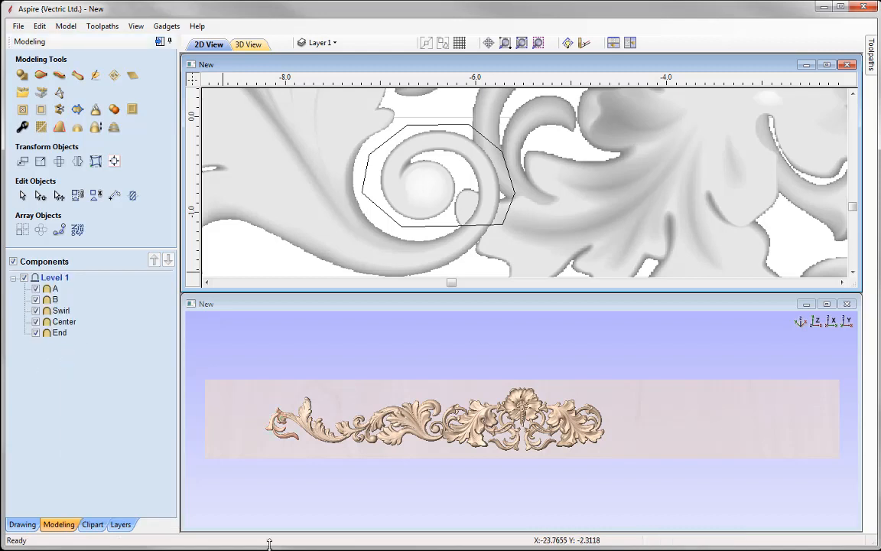
- Examine the joint between Swirl, B and Center in the 3D view, isolating the Swirl component
{"action": "left_click", "coordinate": [432, 490]}
{"action": "scroll", "coordinate": [319, 490], "scroll_direction": "up", "scroll_amount": 3}
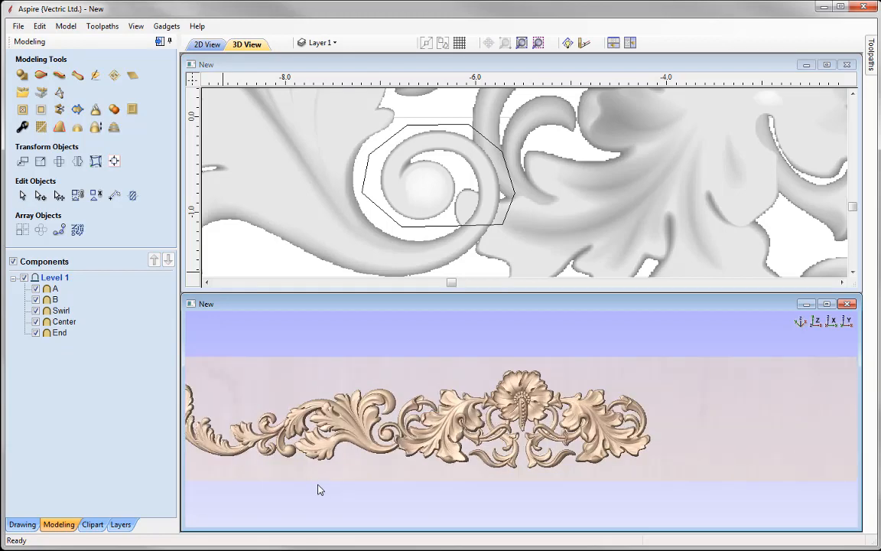
{"action": "middle_click_drag", "start_coordinate": [319, 490], "coordinate": [483, 485]}
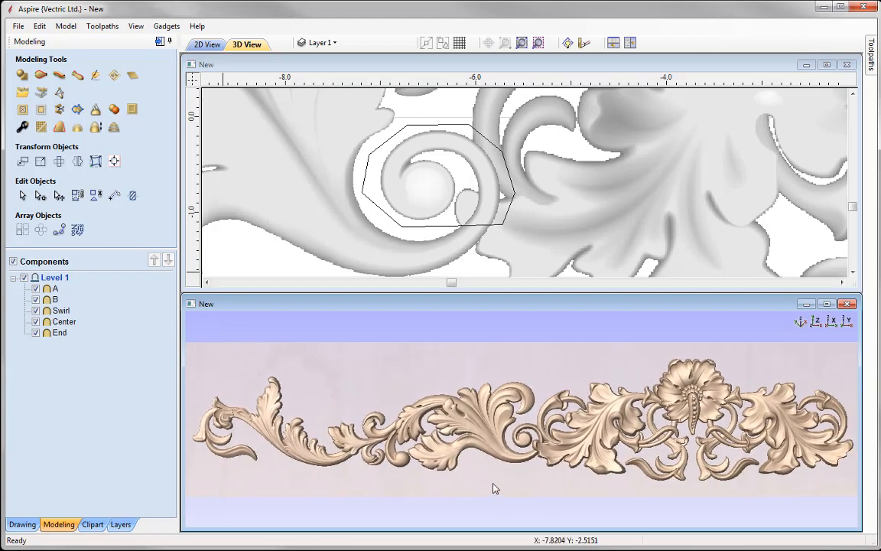
{"action": "left_click", "coordinate": [525, 442]}
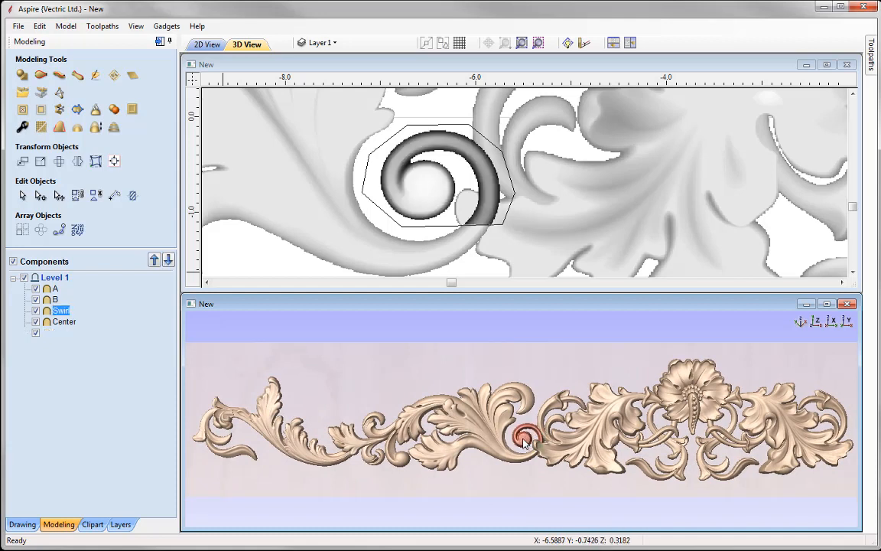
{"action": "left_click", "coordinate": [483, 438]}
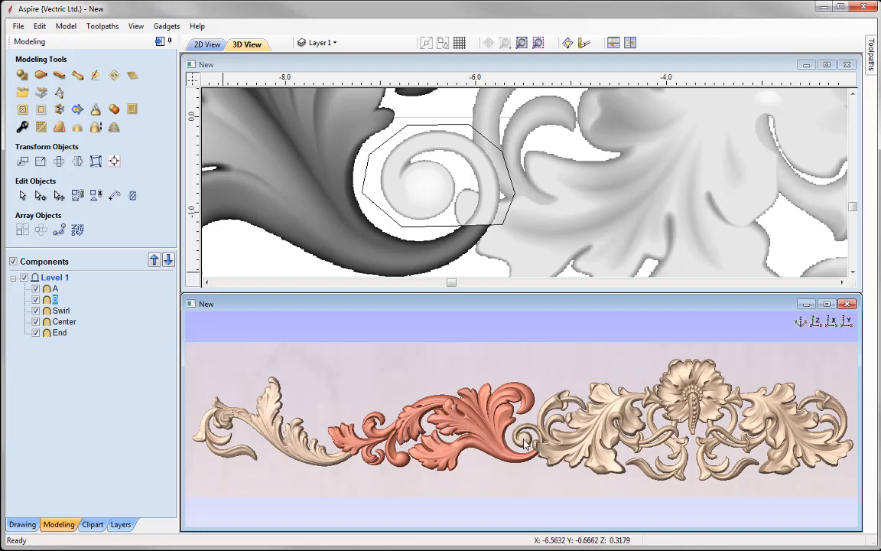
{"action": "left_click", "coordinate": [523, 441]}
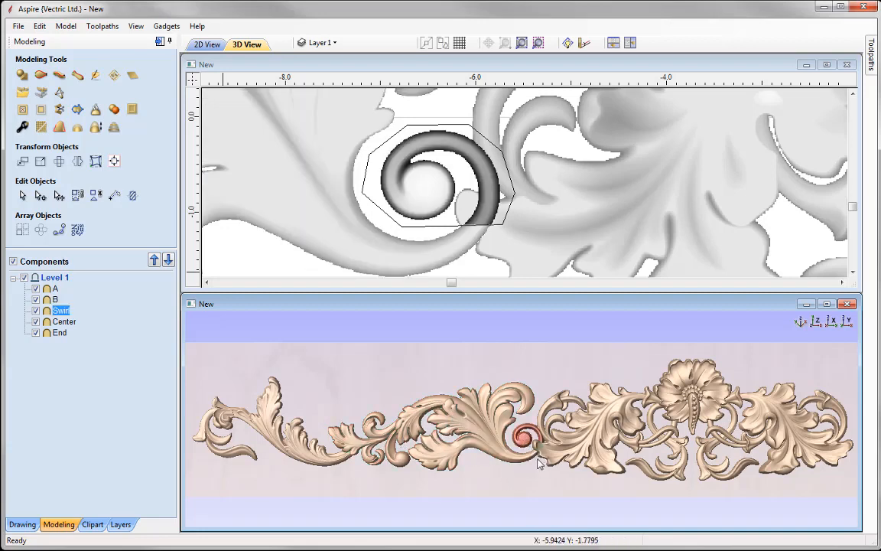
{"action": "scroll", "coordinate": [539, 461], "scroll_direction": "up", "scroll_amount": 4}
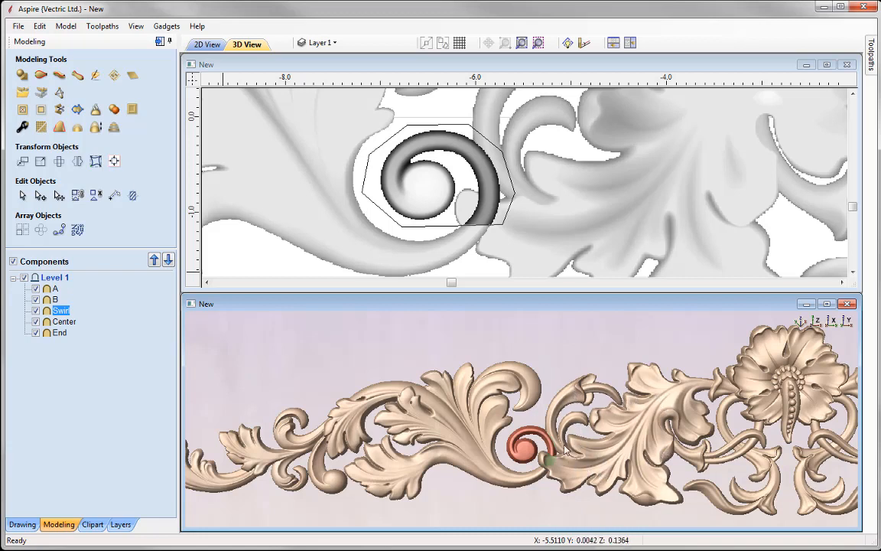
- Apply a fade of 85% to the Swirl component, setting its direction with anchor points in the 3D view
{"action": "left_click", "coordinate": [532, 444]}
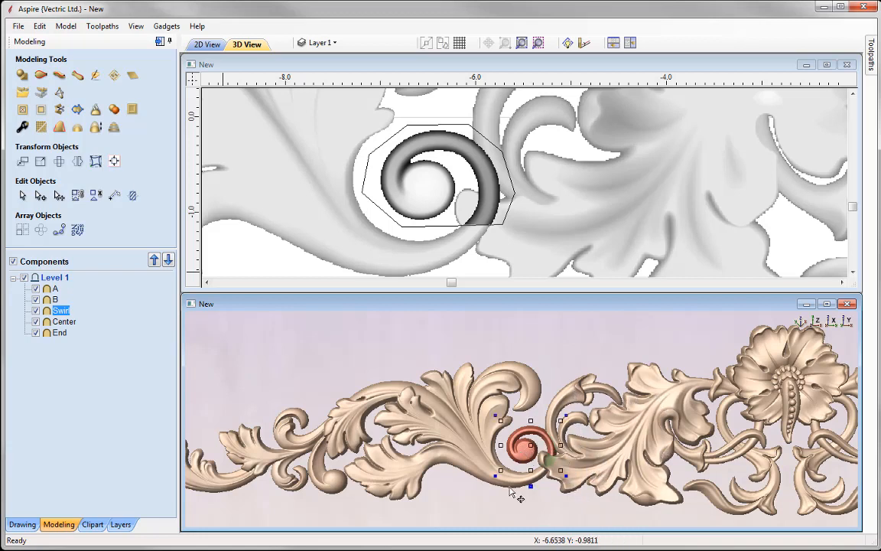
{"action": "double_click", "coordinate": [531, 483]}
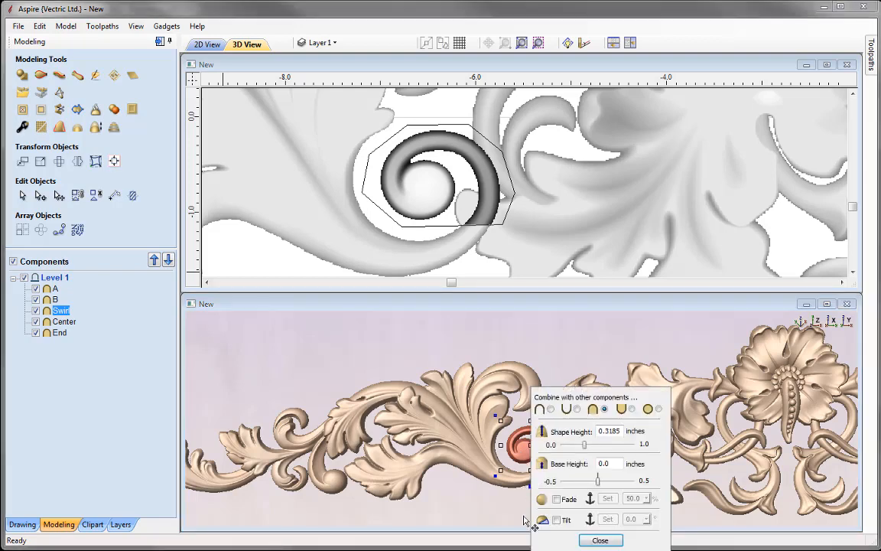
{"action": "left_click_drag", "start_coordinate": [604, 398], "coordinate": [317, 188]}
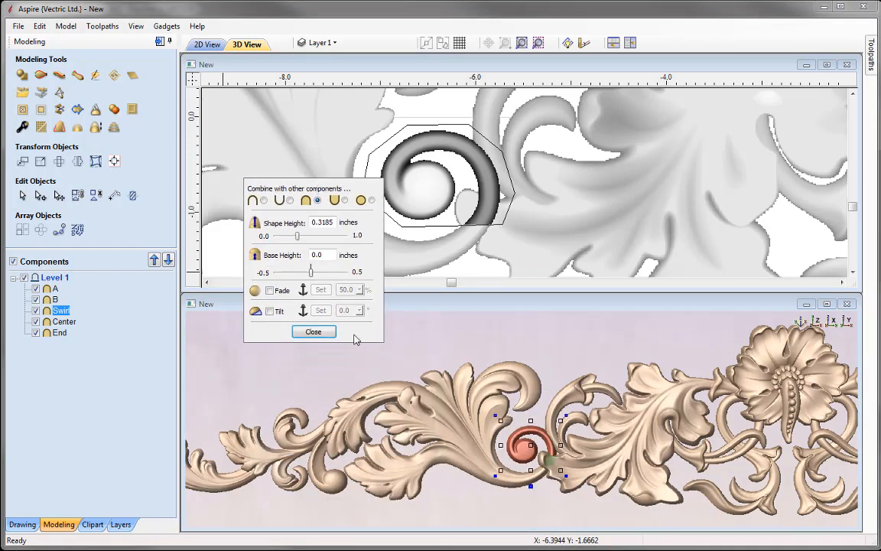
{"action": "left_click", "coordinate": [269, 291]}
{"action": "left_click", "coordinate": [322, 291]}
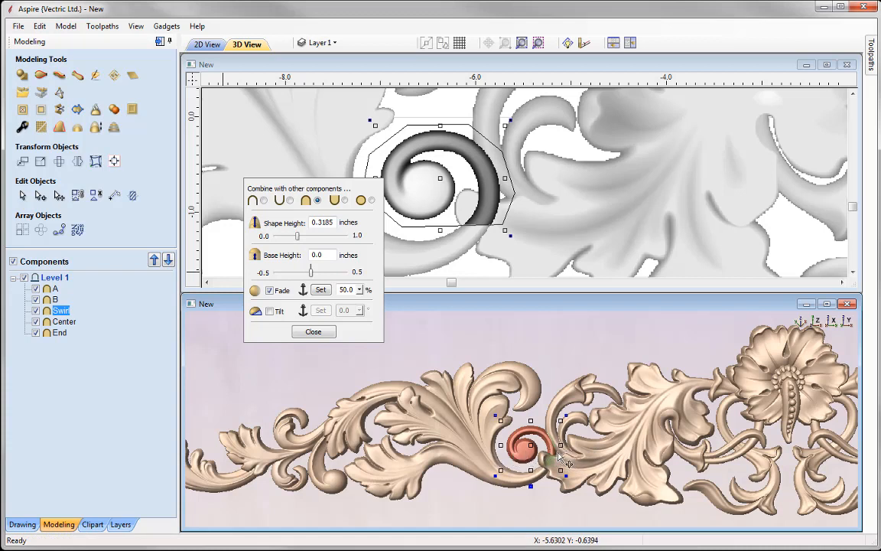
{"action": "left_click_drag", "start_coordinate": [359, 290], "coordinate": [379, 301]}
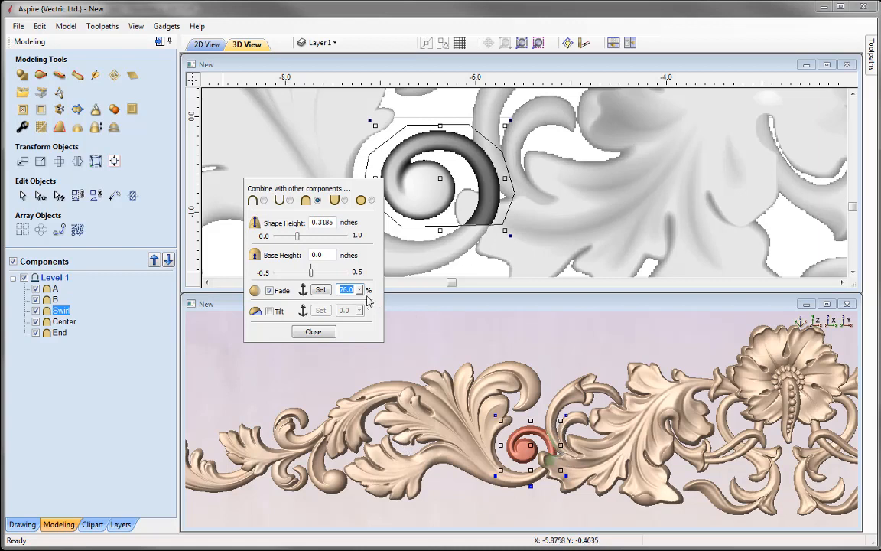
{"action": "left_click_drag", "start_coordinate": [359, 290], "coordinate": [335, 281]}
{"action": "left_click", "coordinate": [552, 504]}
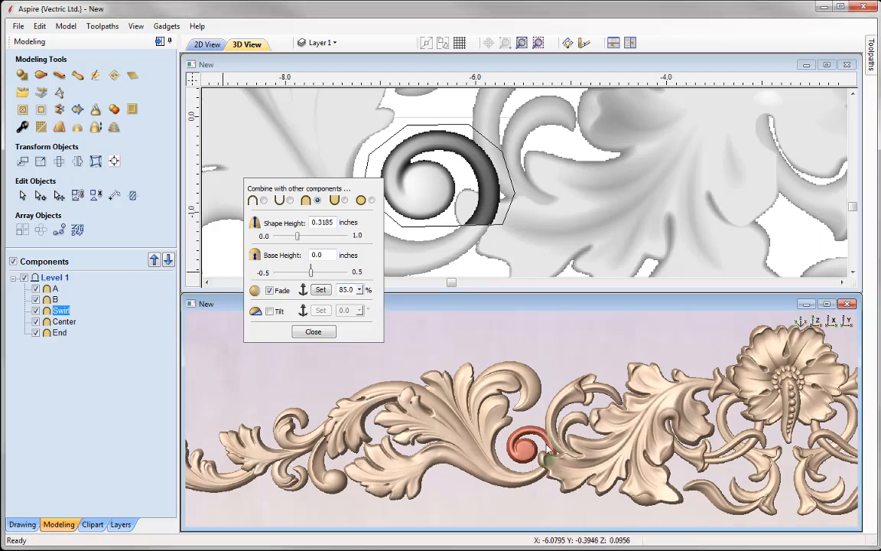
{"action": "left_click", "coordinate": [547, 498]}
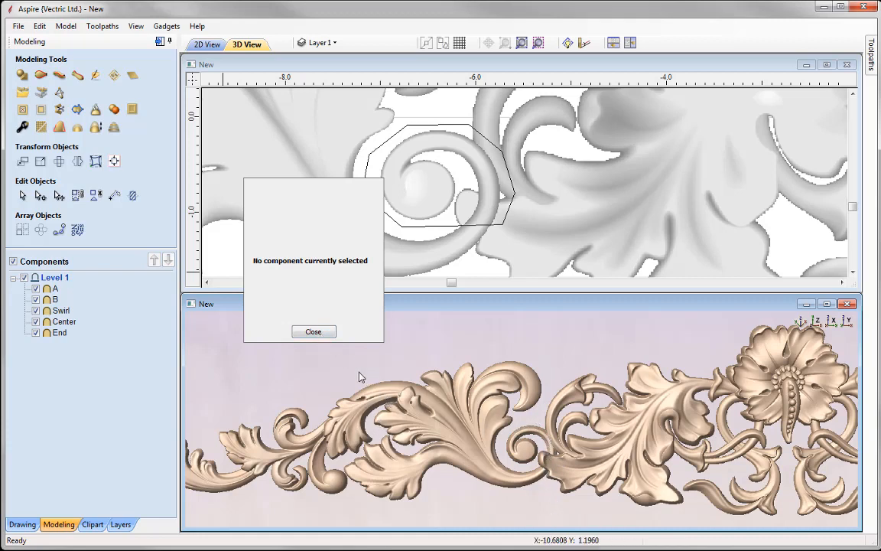
- Set the shape height of flourish component A to 0.4 inches
{"action": "middle_click_drag", "start_coordinate": [360, 376], "coordinate": [421, 340]}
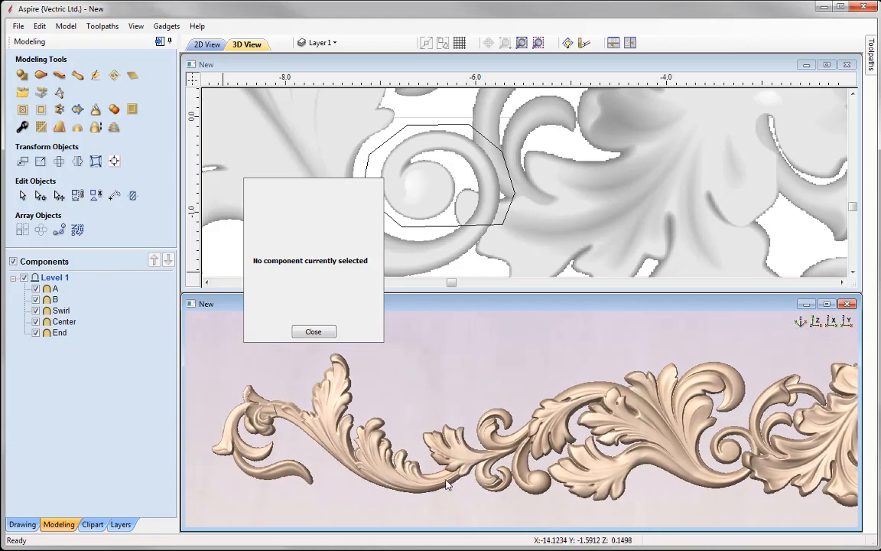
{"action": "left_click", "coordinate": [342, 414]}
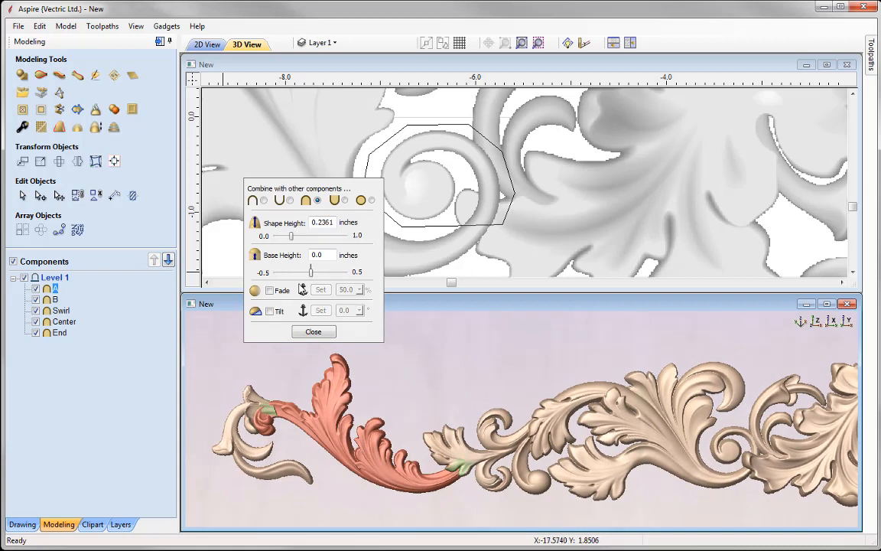
{"action": "left_click_drag", "start_coordinate": [319, 222], "coordinate": [335, 222]}
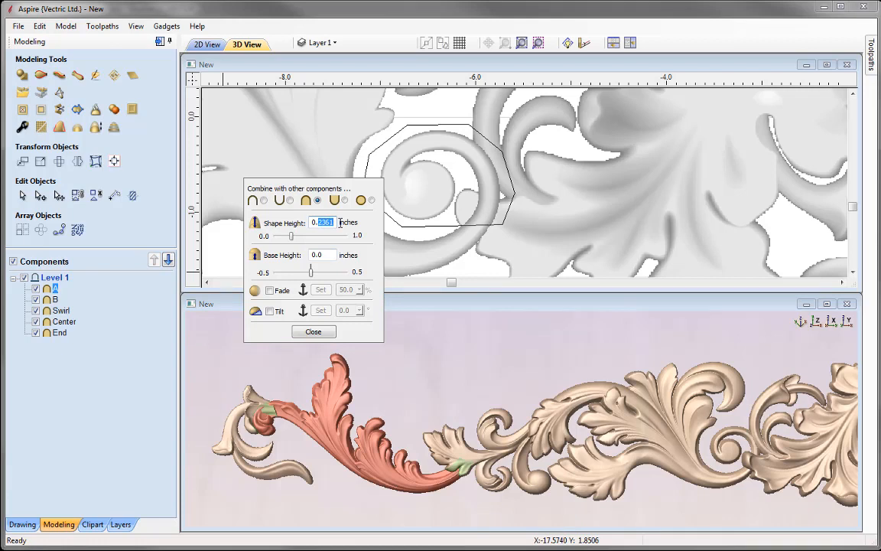
{"action": "type", "text": "0.4"}
{"action": "key", "text": "Return"}
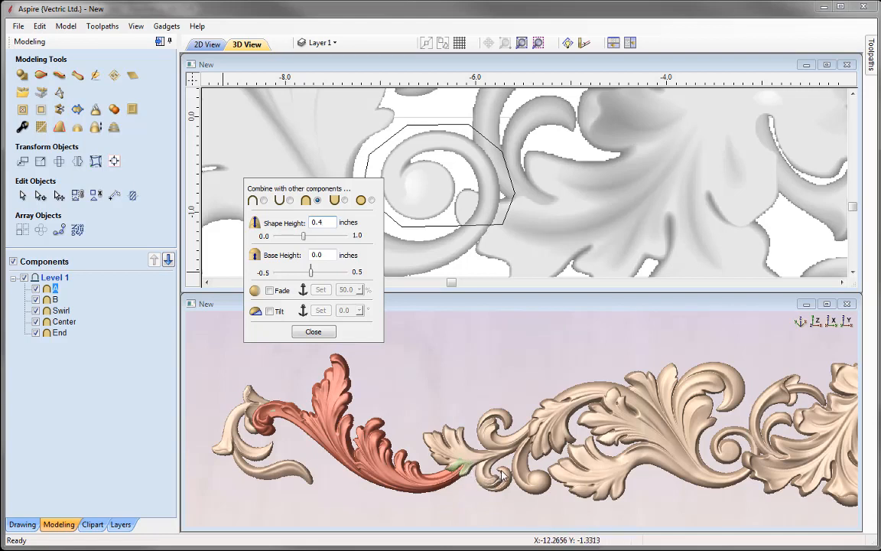
- Apply a 50% fade to component A toward its outer tip and check its joint with B
{"action": "left_click_drag", "start_coordinate": [451, 425], "coordinate": [453, 451]}
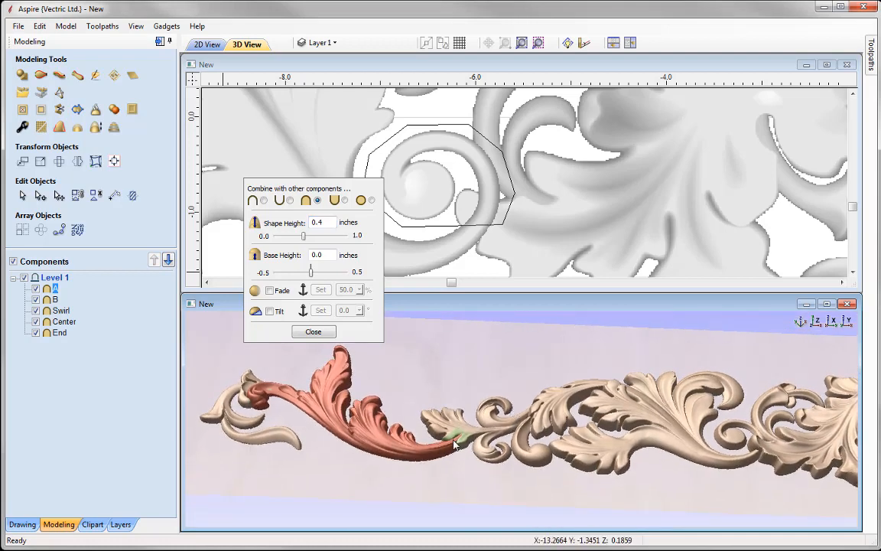
{"action": "left_click_drag", "start_coordinate": [459, 457], "coordinate": [417, 400]}
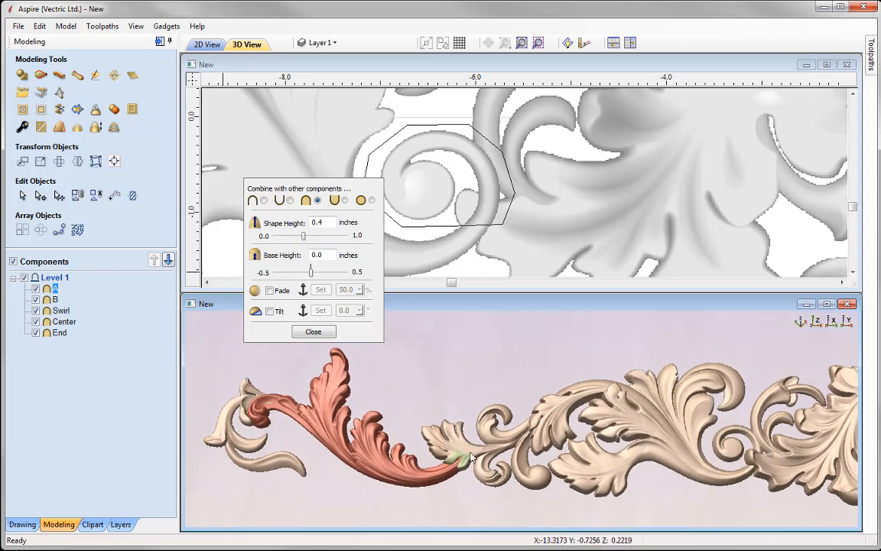
{"action": "left_click", "coordinate": [270, 290]}
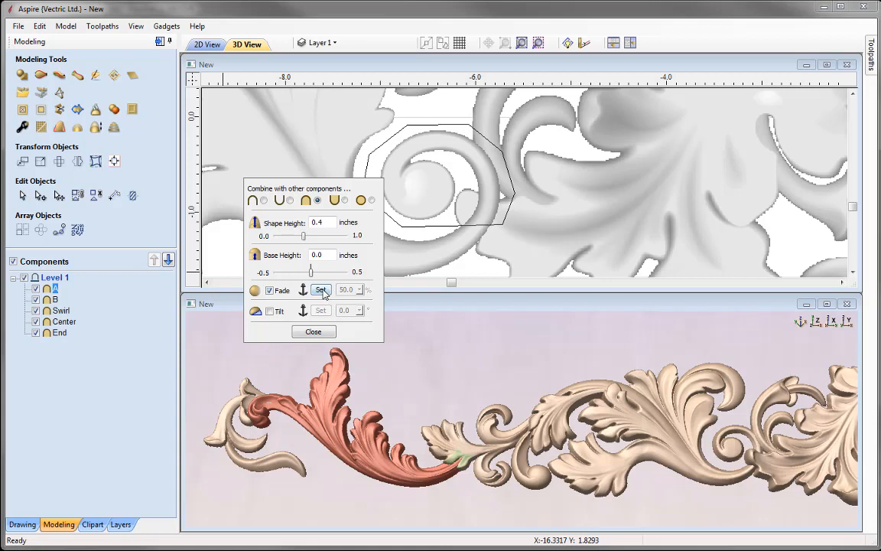
{"action": "left_click", "coordinate": [321, 291]}
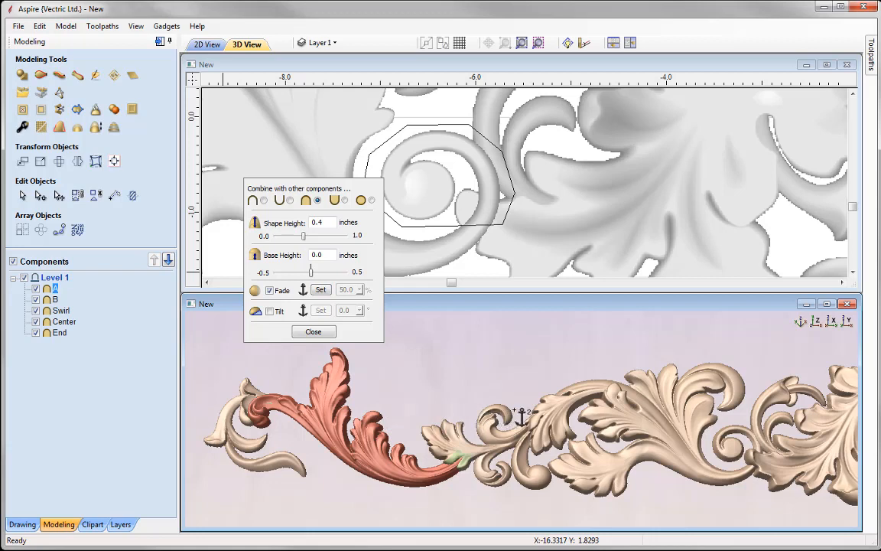
{"action": "left_click", "coordinate": [460, 434]}
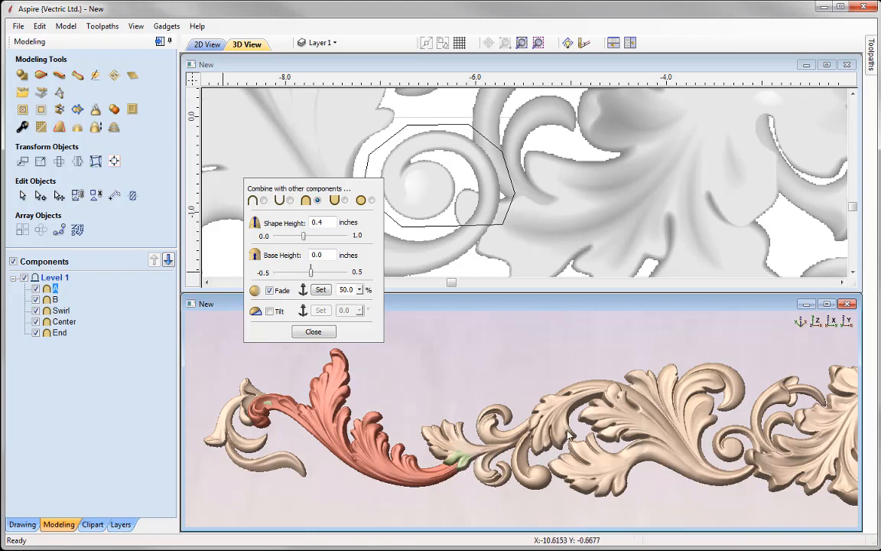
{"action": "left_click_drag", "start_coordinate": [568, 436], "coordinate": [462, 478]}
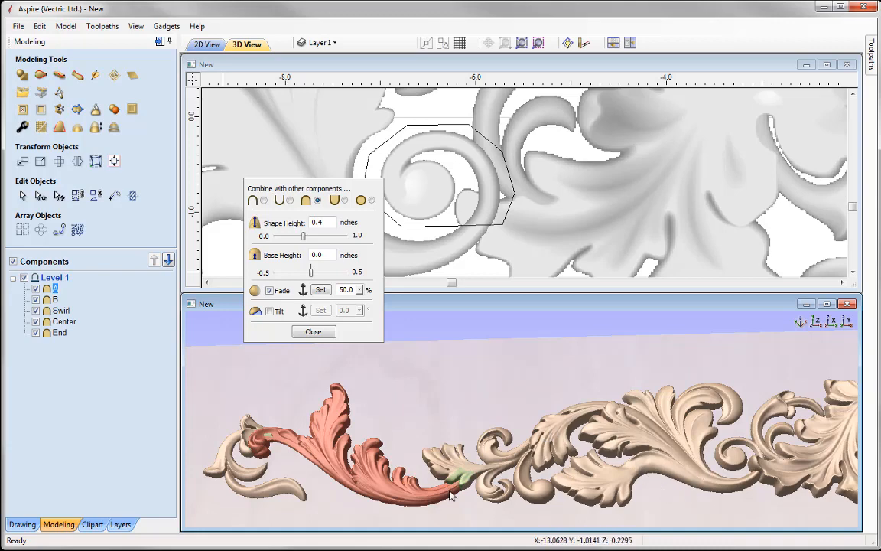
{"action": "left_click_drag", "start_coordinate": [451, 493], "coordinate": [655, 475]}
{"action": "left_click", "coordinate": [818, 322]}
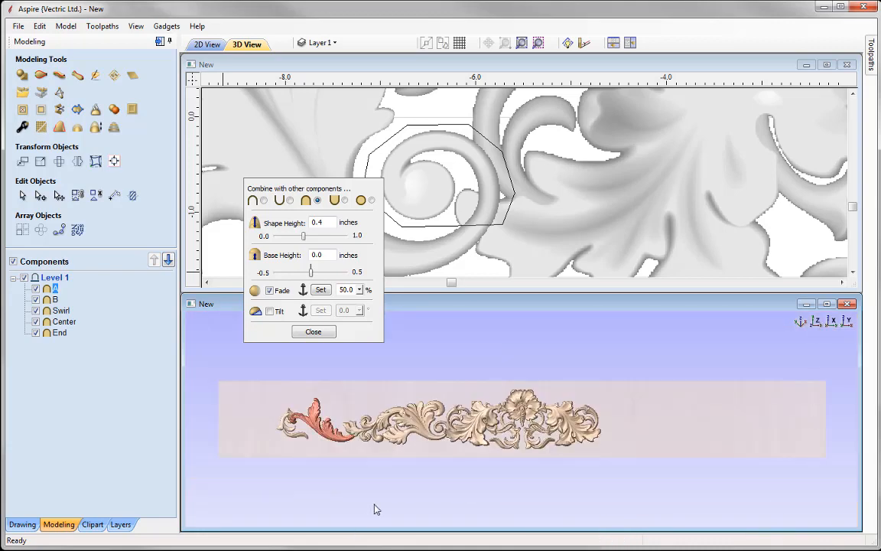
- Set the shape height of the End component to 0.25 inches and close its properties
{"action": "scroll", "coordinate": [315, 478], "scroll_direction": "up", "scroll_amount": 4}
{"action": "middle_click_drag", "start_coordinate": [314, 478], "coordinate": [653, 480]}
{"action": "scroll", "coordinate": [536, 481], "scroll_direction": "up", "scroll_amount": 2}
{"action": "scroll", "coordinate": [537, 479], "scroll_direction": "up", "scroll_amount": 2}
{"action": "middle_click_drag", "start_coordinate": [492, 490], "coordinate": [570, 491]}
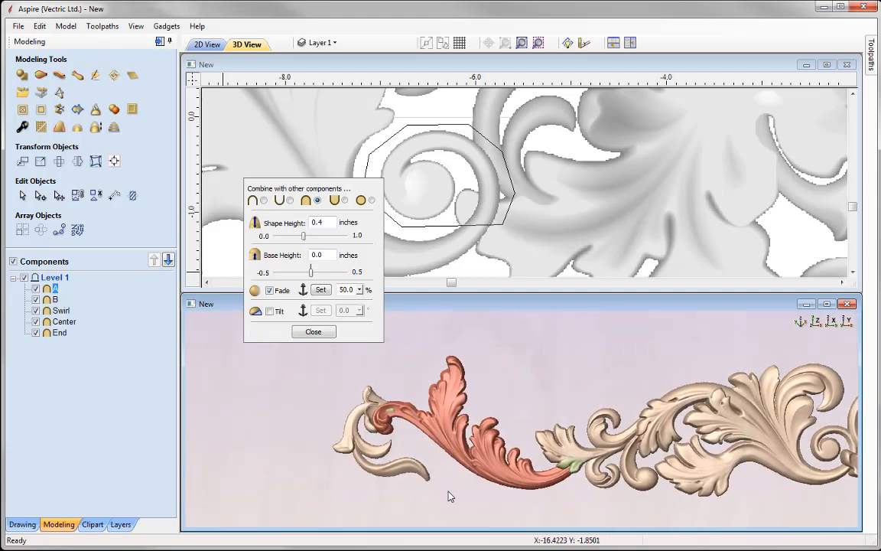
{"action": "scroll", "coordinate": [447, 494], "scroll_direction": "up", "scroll_amount": 2}
{"action": "middle_click_drag", "start_coordinate": [447, 499], "coordinate": [482, 493]}
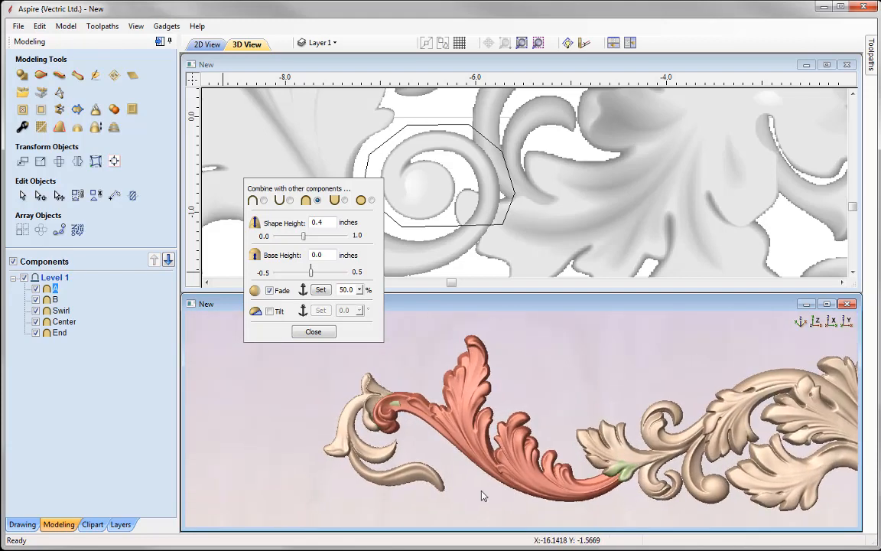
{"action": "left_click", "coordinate": [368, 411]}
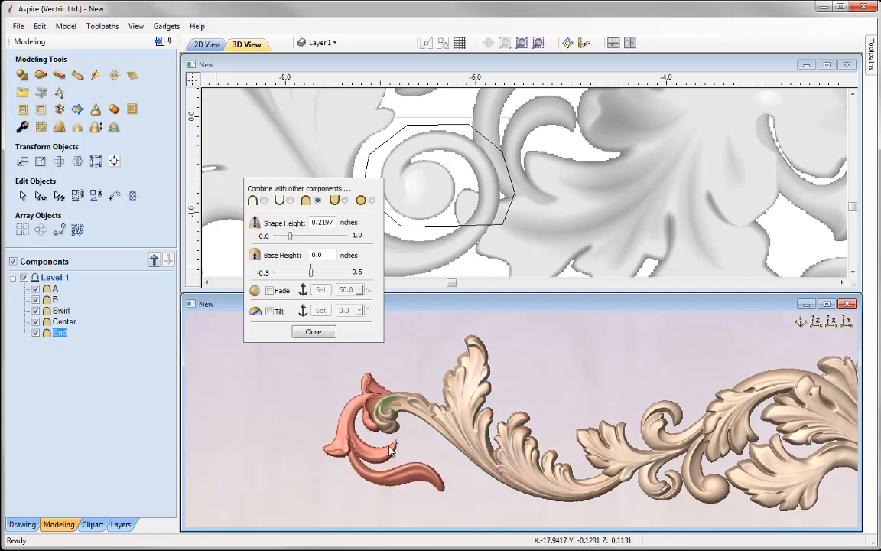
{"action": "left_click_drag", "start_coordinate": [325, 223], "coordinate": [341, 225]}
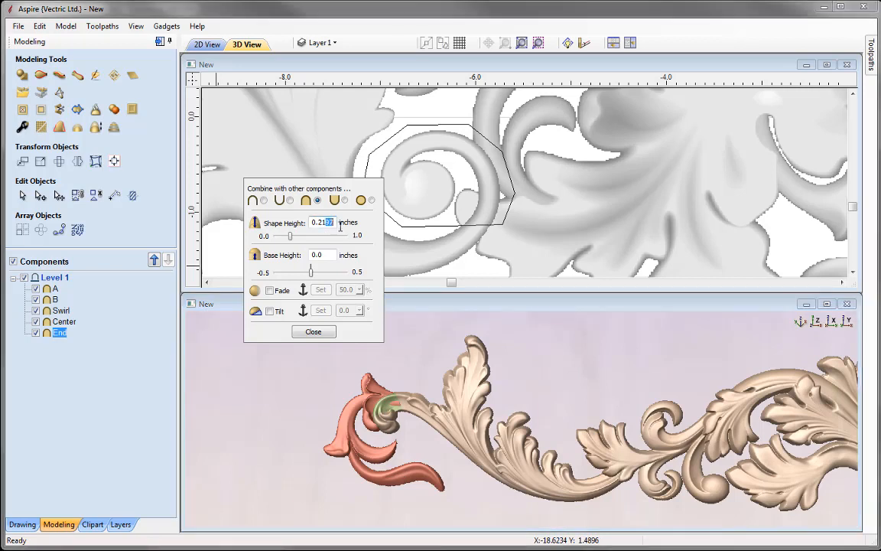
{"action": "type", "text": "5"}
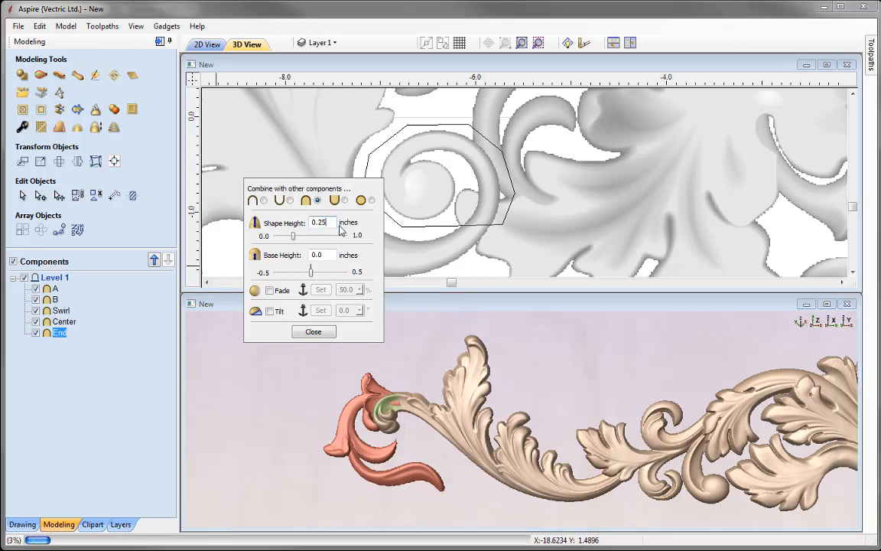
{"action": "key", "text": "Return"}
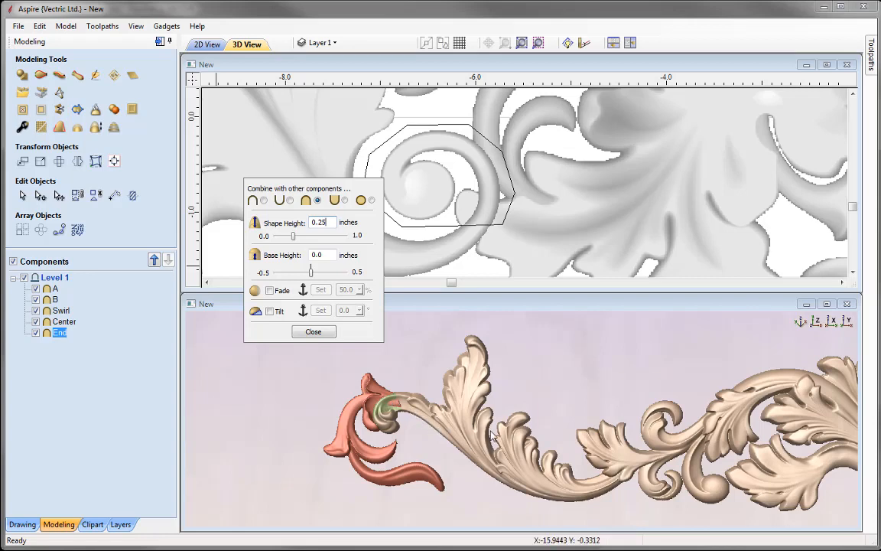
{"action": "left_click", "coordinate": [314, 331]}
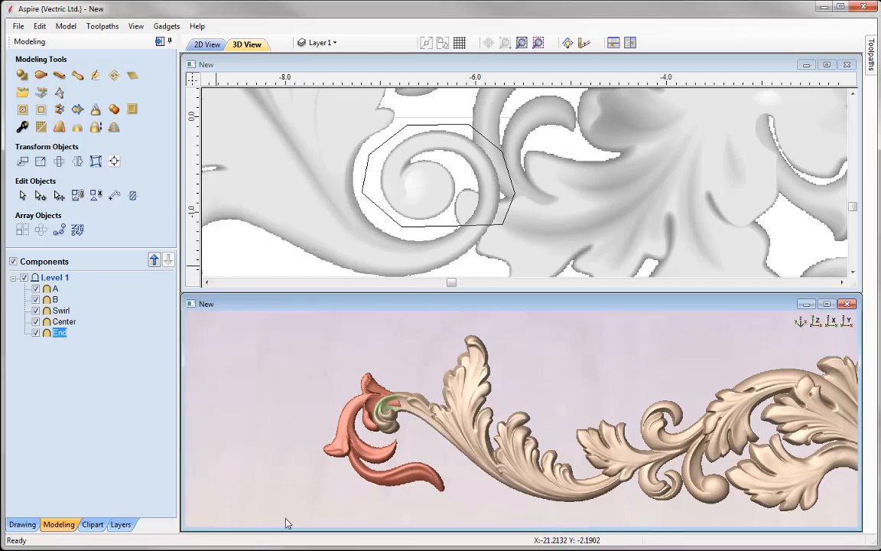
- Maximize the 3D view and examine the overlap between the End component and the curled tip of A
{"action": "left_click", "coordinate": [826, 303]}
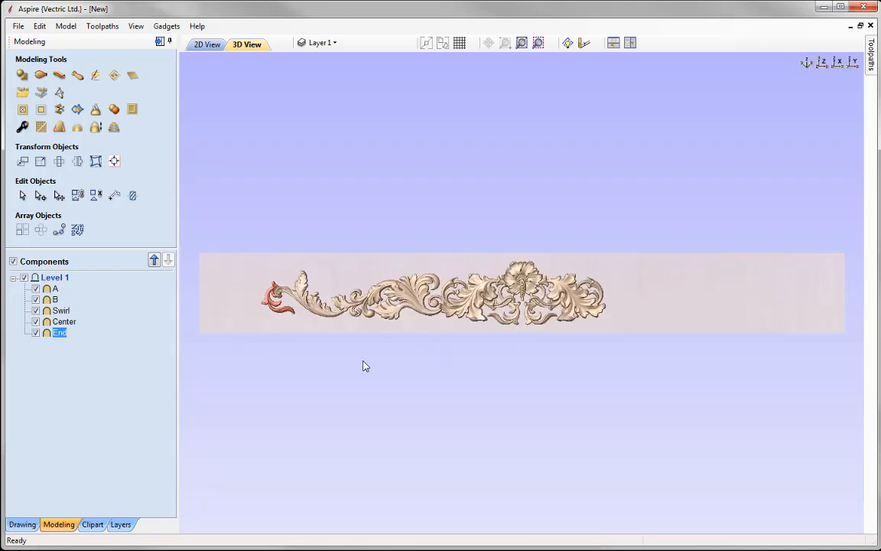
{"action": "scroll", "coordinate": [364, 361], "scroll_direction": "up", "scroll_amount": 5}
{"action": "middle_click_drag", "start_coordinate": [408, 356], "coordinate": [848, 343]}
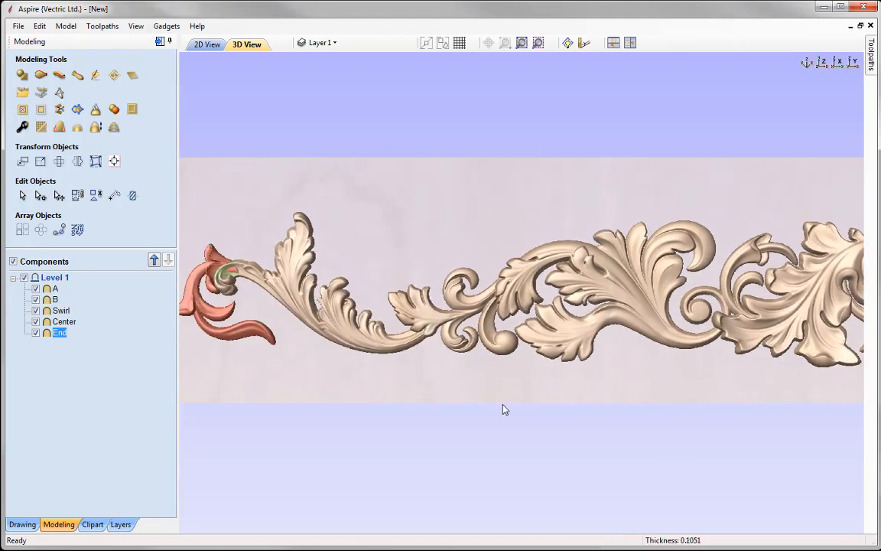
{"action": "middle_click_drag", "start_coordinate": [502, 404], "coordinate": [672, 404]}
{"action": "scroll", "coordinate": [521, 403], "scroll_direction": "up", "scroll_amount": 2}
{"action": "middle_click_drag", "start_coordinate": [521, 403], "coordinate": [660, 403]}
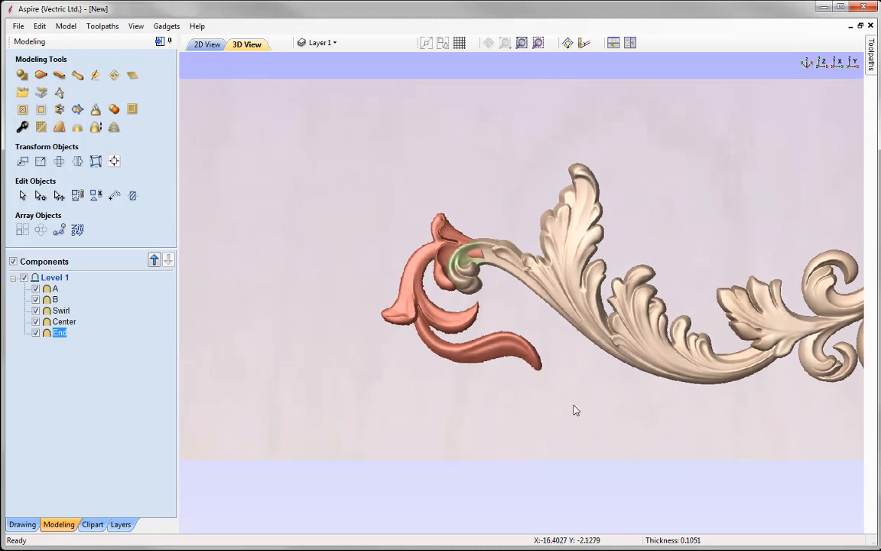
{"action": "scroll", "coordinate": [573, 405], "scroll_direction": "up", "scroll_amount": 1}
{"action": "middle_click_drag", "start_coordinate": [550, 420], "coordinate": [512, 418]}
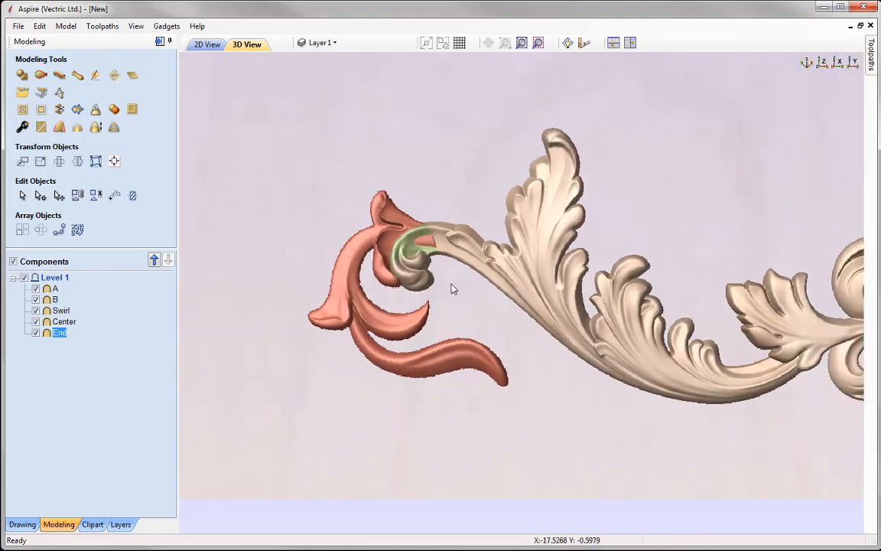
- Bake component A and the End component into one and open the result for sculpting
{"action": "left_click", "coordinate": [493, 262], "text": "shift"}
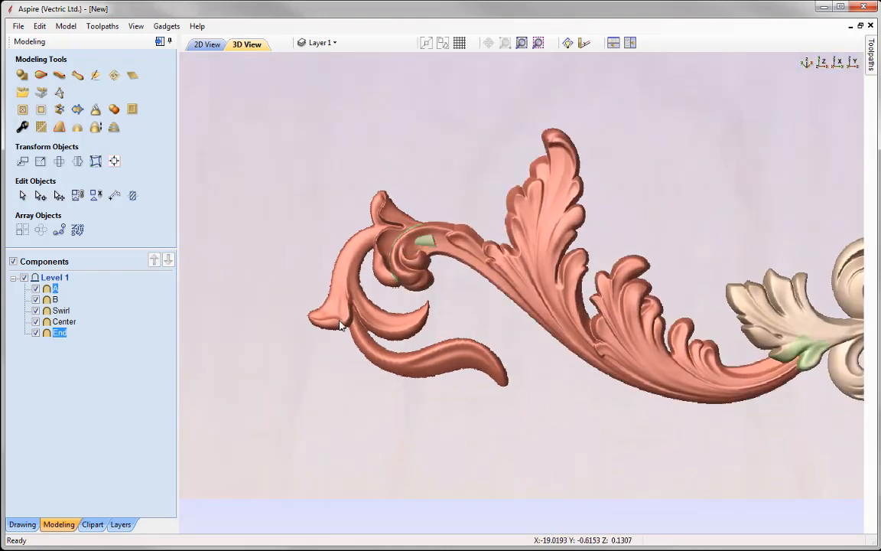
{"action": "left_click", "coordinate": [95, 76]}
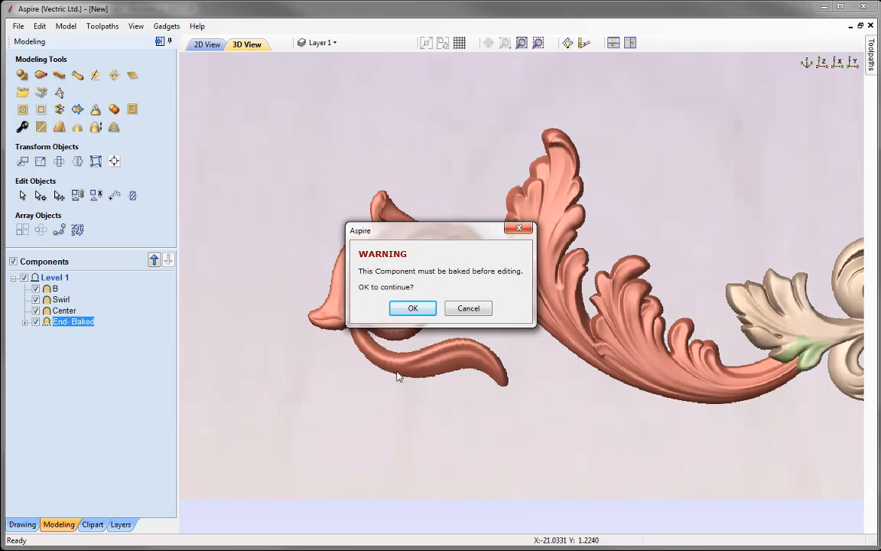
{"action": "left_click", "coordinate": [413, 308]}
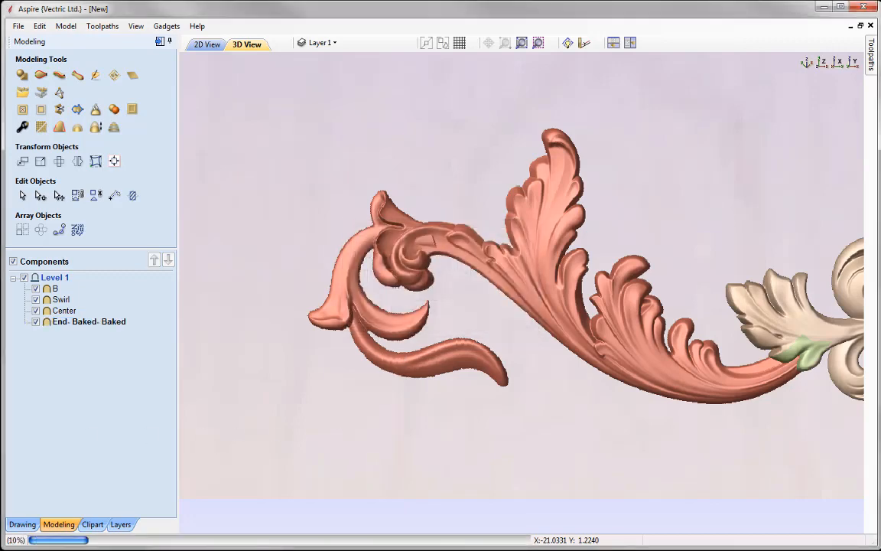
- Smooth the overlap beside the curled tip of A with a Smooth brush of diameter 25
{"action": "scroll", "coordinate": [565, 298], "scroll_direction": "up", "scroll_amount": 1}
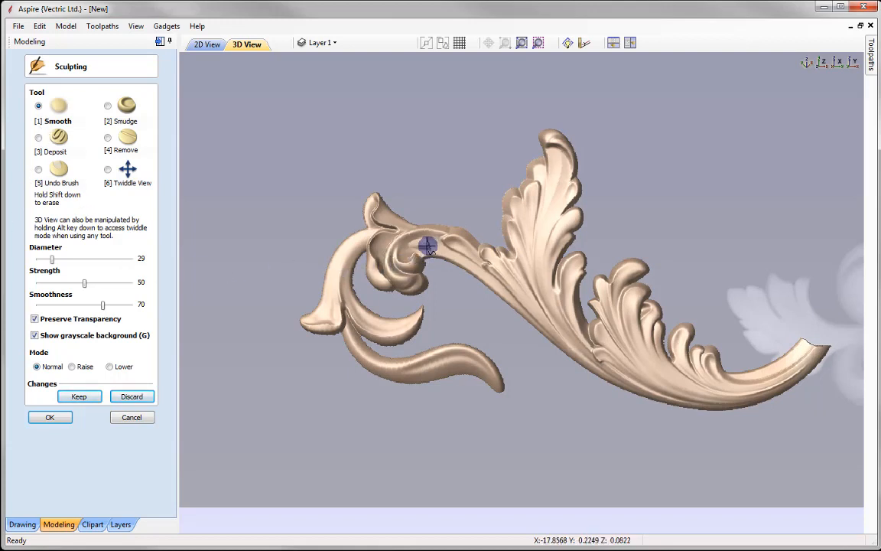
{"action": "scroll", "coordinate": [425, 244], "scroll_direction": "down", "scroll_amount": 1}
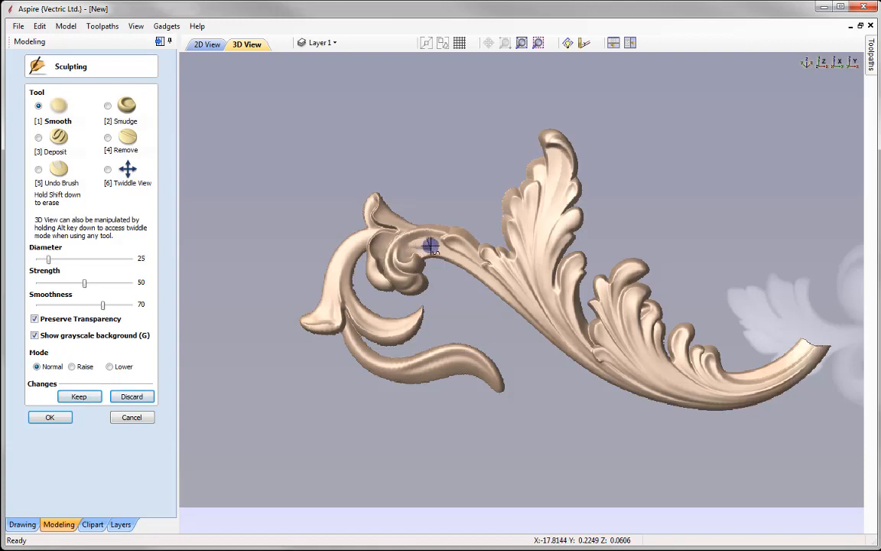
{"action": "left_click_drag", "start_coordinate": [419, 244], "coordinate": [424, 242]}
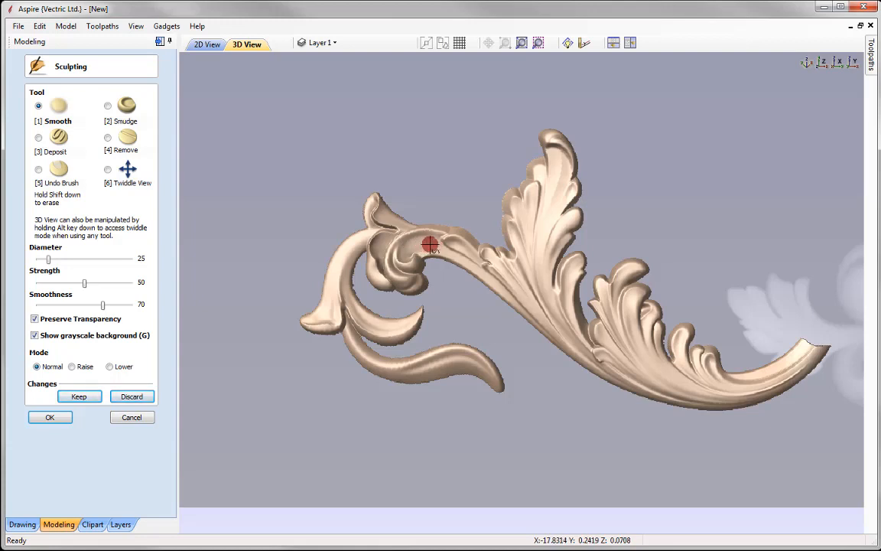
{"action": "left_click_drag", "start_coordinate": [413, 244], "coordinate": [429, 245]}
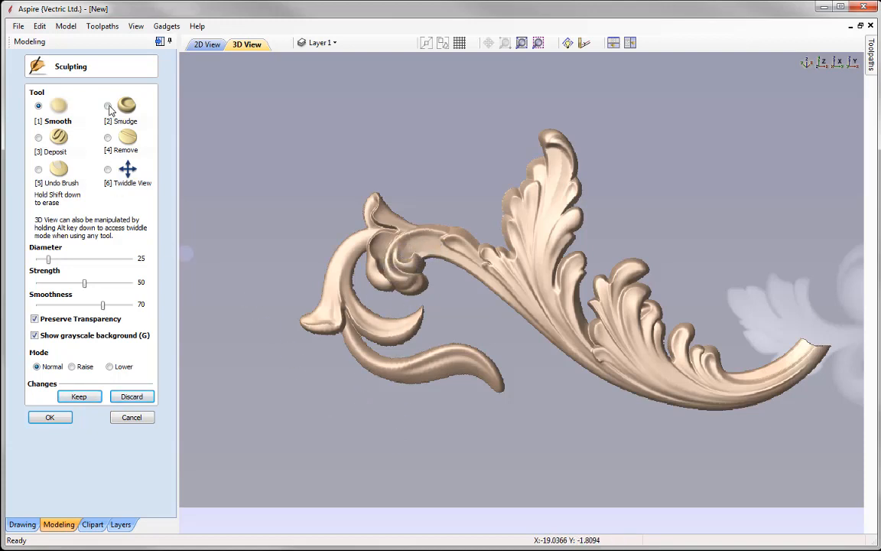
- Smudge the joint between A's curled tip and the end piece, inspect the blend at an angle, and accept the sculpting
{"action": "left_click", "coordinate": [108, 106]}
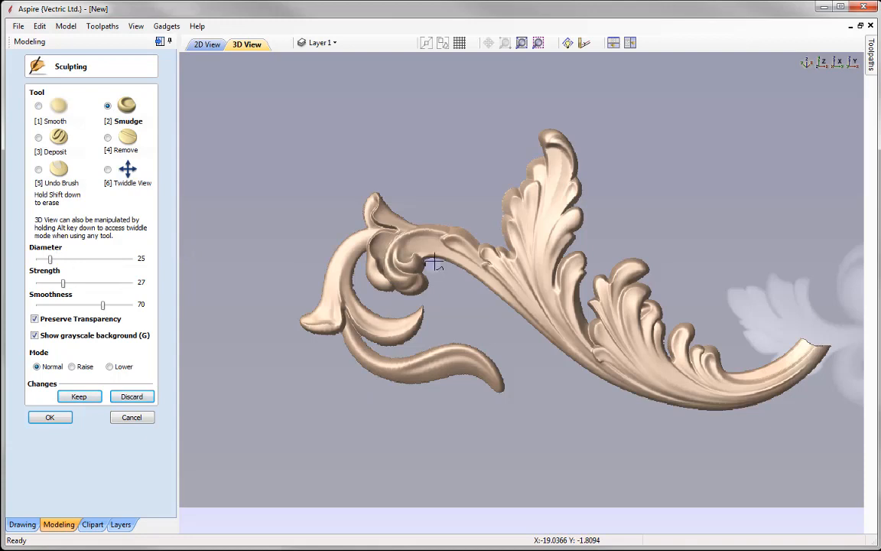
{"action": "mouse_move", "coordinate": [426, 245]}
{"action": "left_mouse_down"}
{"action": "mouse_move", "coordinate": [407, 249]}
{"action": "mouse_move", "coordinate": [456, 245]}
{"action": "mouse_move", "coordinate": [437, 240]}
{"action": "left_mouse_up"}
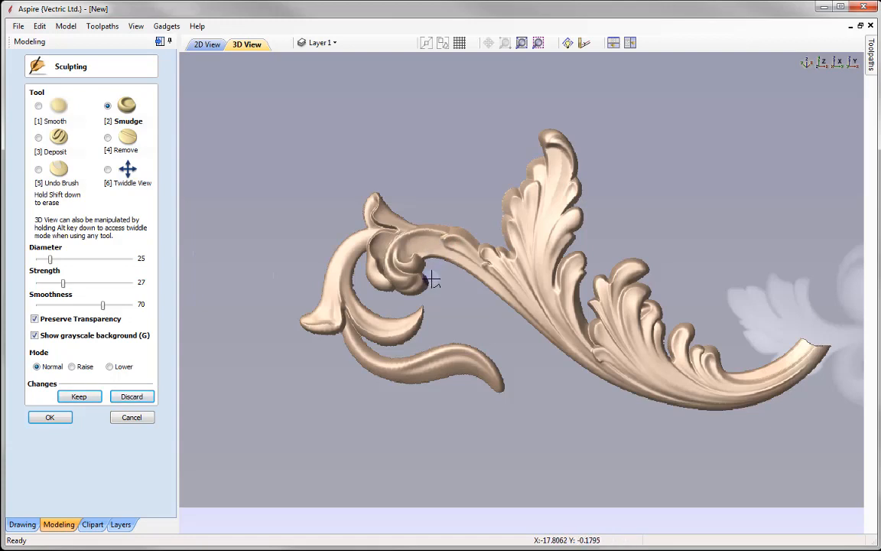
{"action": "left_click", "coordinate": [107, 170]}
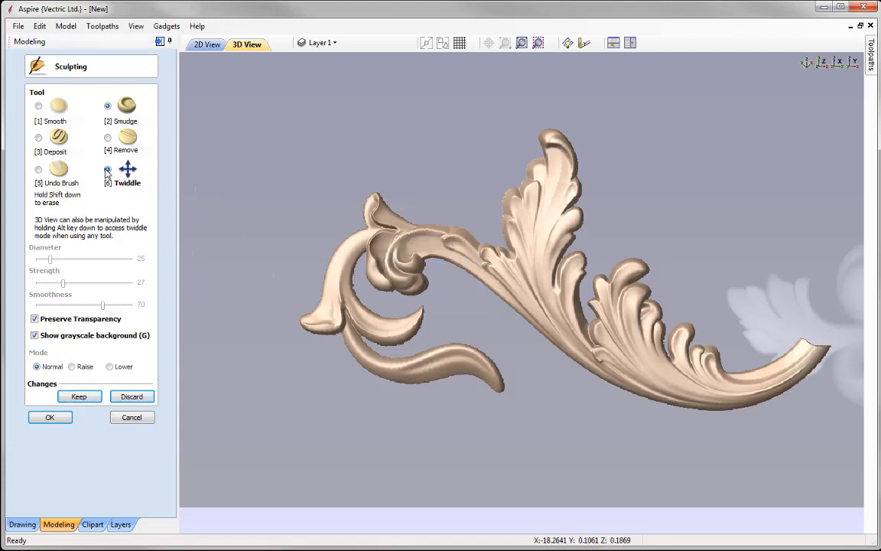
{"action": "mouse_move", "coordinate": [423, 240]}
{"action": "left_mouse_down"}
{"action": "mouse_move", "coordinate": [448, 196]}
{"action": "mouse_move", "coordinate": [437, 190]}
{"action": "mouse_move", "coordinate": [474, 231]}
{"action": "mouse_move", "coordinate": [452, 230]}
{"action": "mouse_move", "coordinate": [472, 295]}
{"action": "mouse_move", "coordinate": [415, 223]}
{"action": "left_mouse_up"}
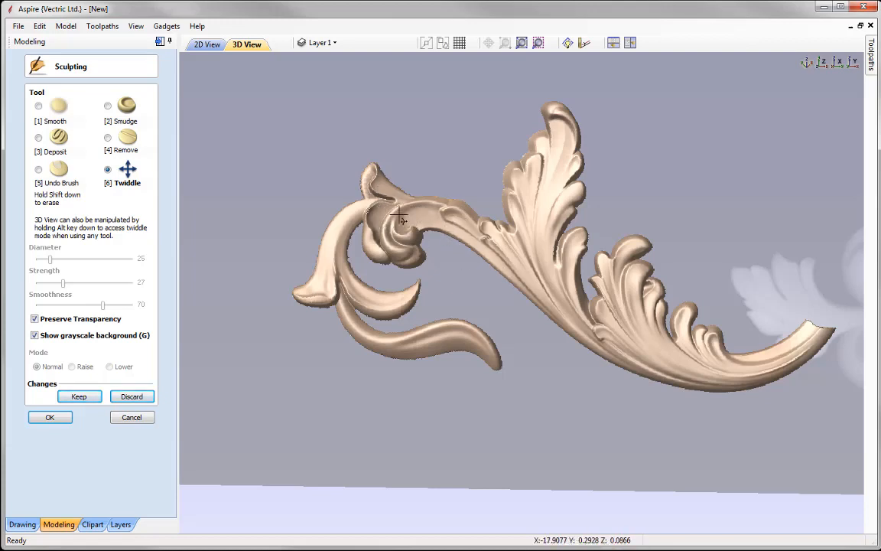
{"action": "left_click_drag", "start_coordinate": [478, 240], "coordinate": [468, 262]}
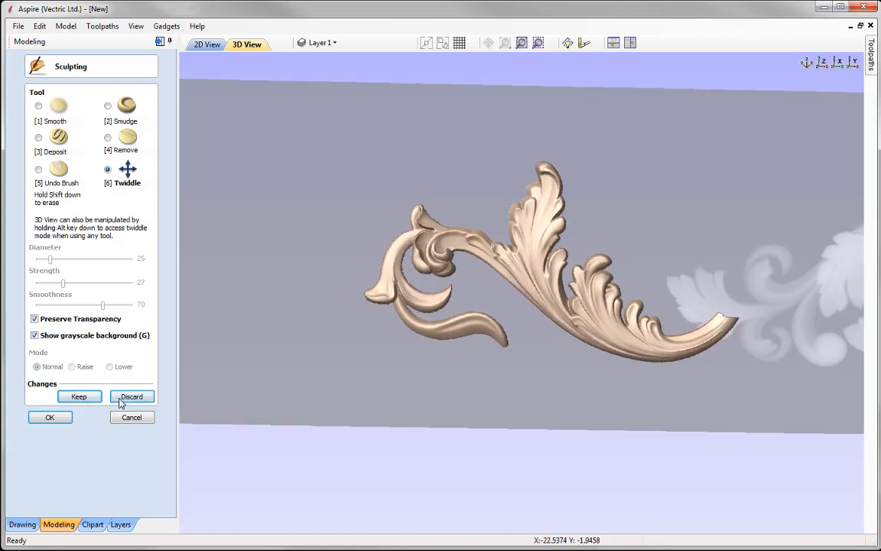
{"action": "left_click", "coordinate": [59, 418]}
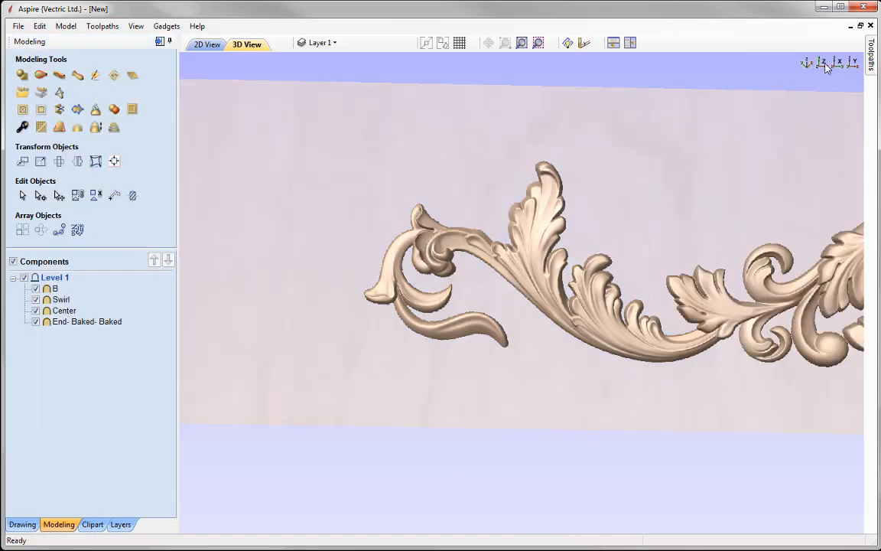
- Open the shape properties of the merged end component and place the dialog clear of the model
{"action": "left_click", "coordinate": [823, 66]}
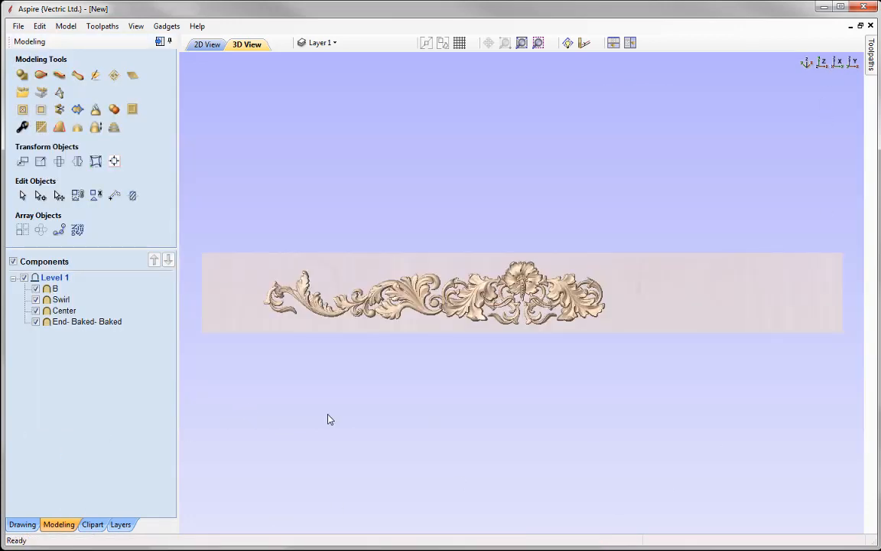
{"action": "scroll", "coordinate": [330, 419], "scroll_direction": "up", "scroll_amount": 5}
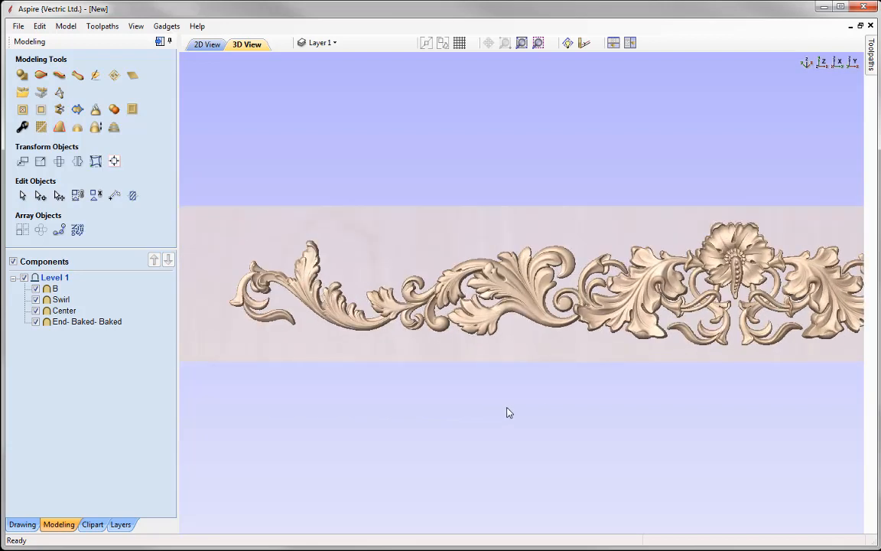
{"action": "left_click_drag", "start_coordinate": [509, 413], "coordinate": [492, 376]}
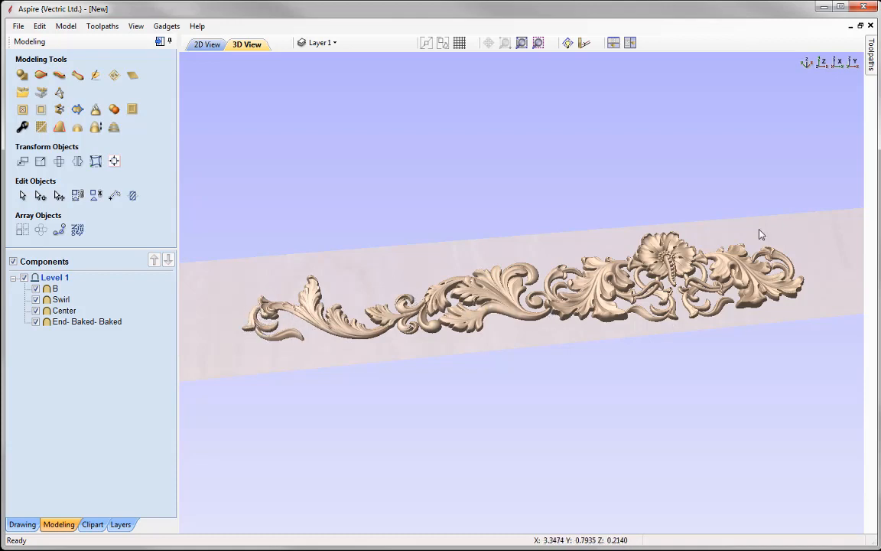
{"action": "left_click", "coordinate": [823, 64]}
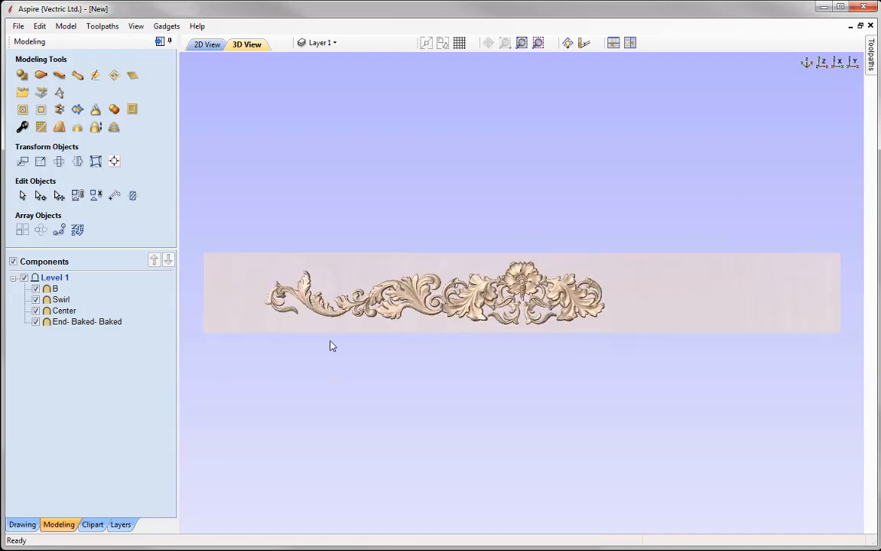
{"action": "scroll", "coordinate": [331, 346], "scroll_direction": "up", "scroll_amount": 5}
{"action": "middle_click_drag", "start_coordinate": [648, 330], "coordinate": [707, 331]}
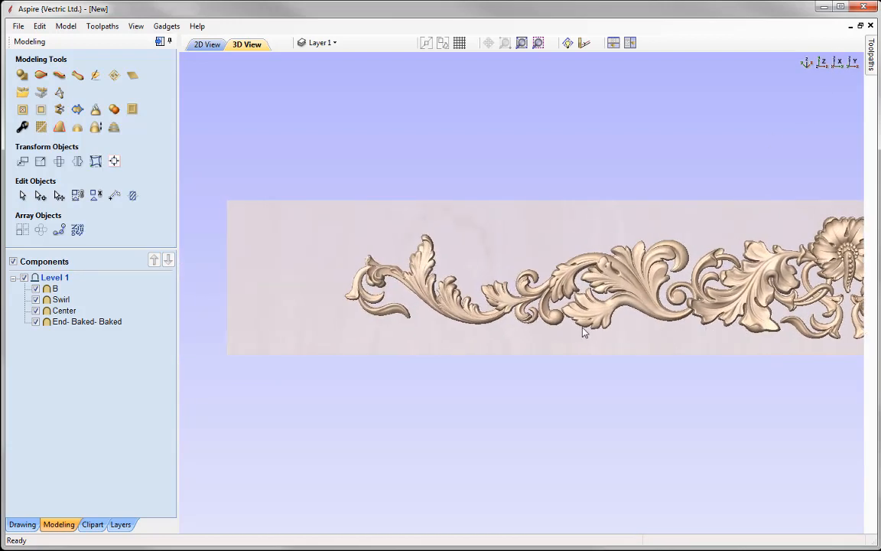
{"action": "left_click", "coordinate": [425, 286]}
{"action": "left_click", "coordinate": [425, 287]}
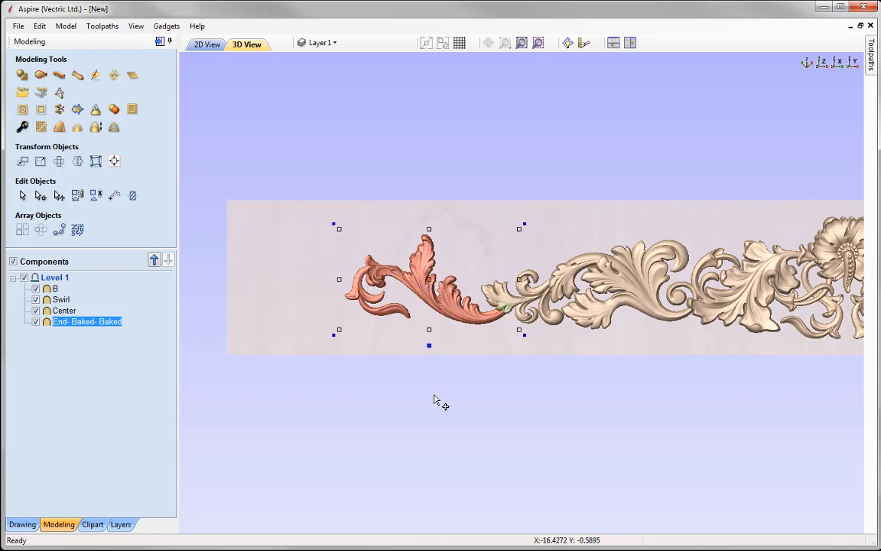
{"action": "left_click", "coordinate": [429, 345]}
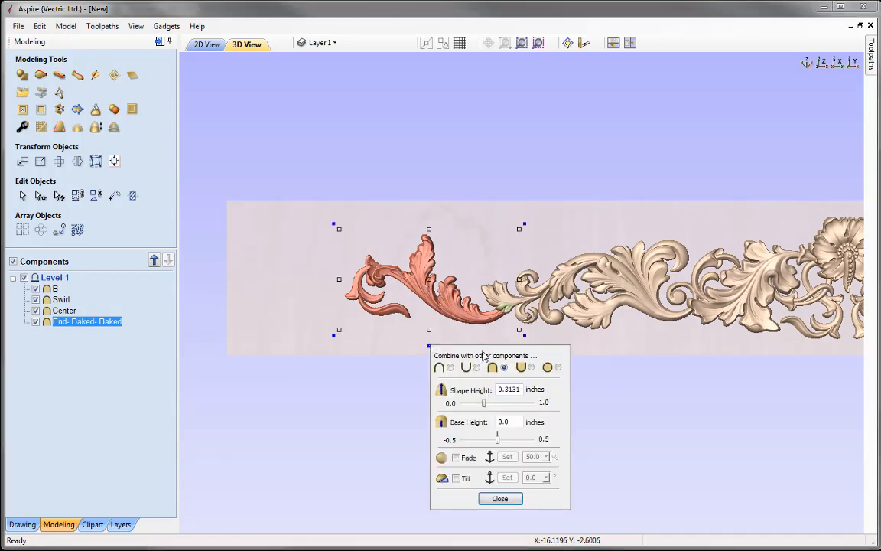
{"action": "left_click_drag", "start_coordinate": [457, 393], "coordinate": [277, 76]}
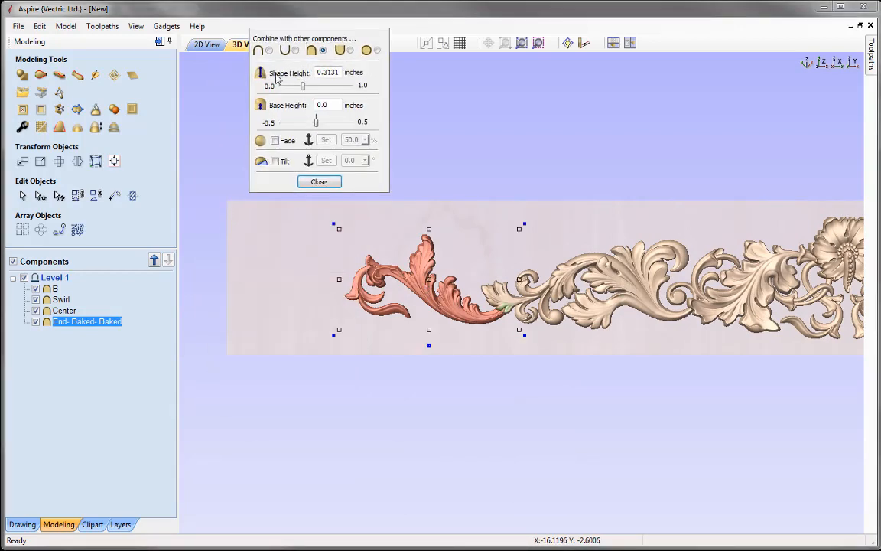
- Enable tilt on the merged end component, anchoring it over component B and directing it past the outer tip
{"action": "left_click", "coordinate": [276, 161]}
{"action": "left_click", "coordinate": [328, 162]}
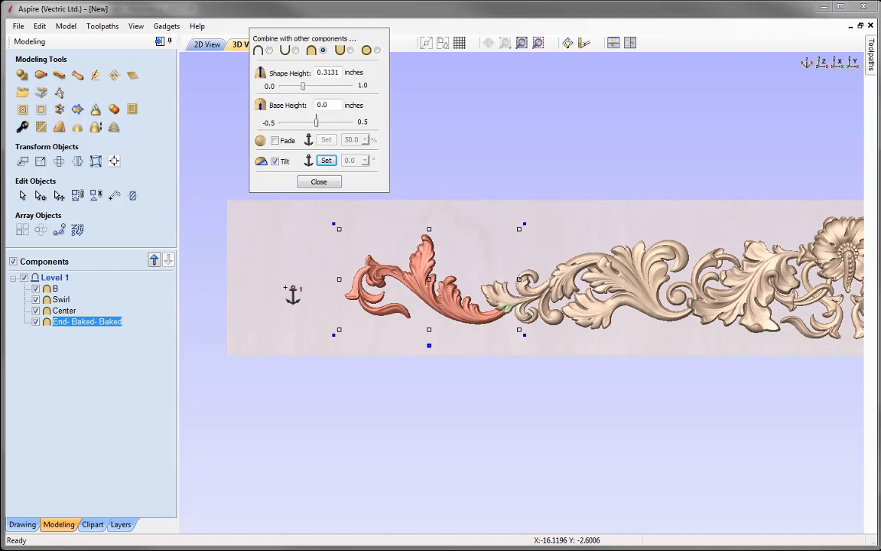
{"action": "left_click", "coordinate": [558, 284]}
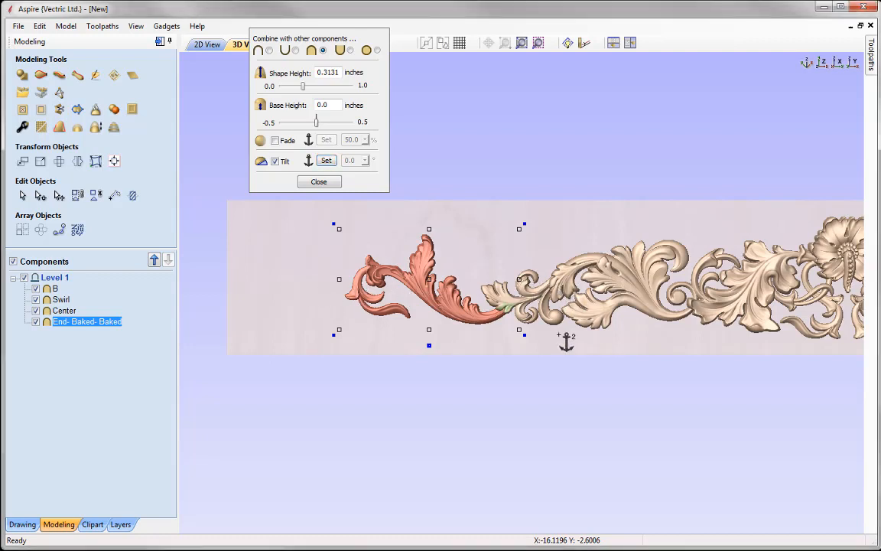
{"action": "left_click", "coordinate": [305, 291]}
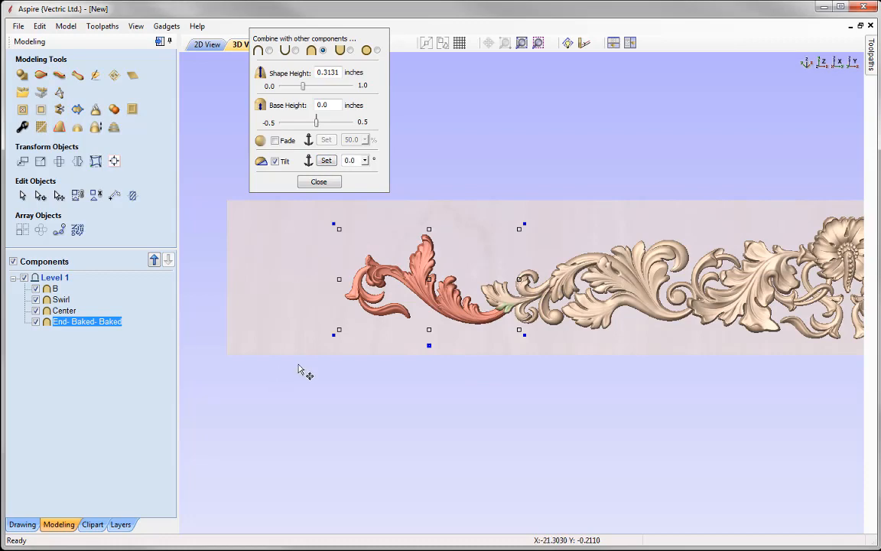
- Set the tilt of the merged end component to 1.0 degree, inspect it against B and Center, and close its properties
{"action": "left_click_drag", "start_coordinate": [558, 348], "coordinate": [527, 264]}
{"action": "left_click", "coordinate": [365, 161]}
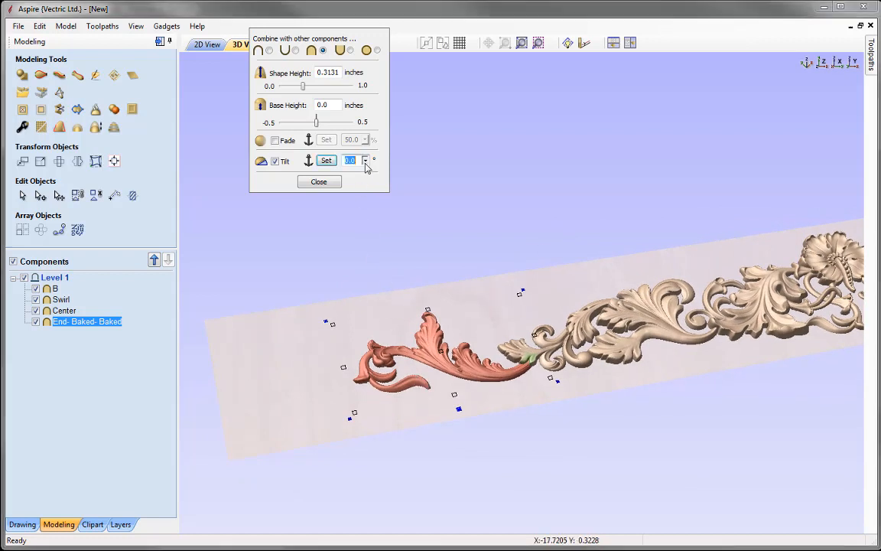
{"action": "left_click_drag", "start_coordinate": [372, 176], "coordinate": [378, 173]}
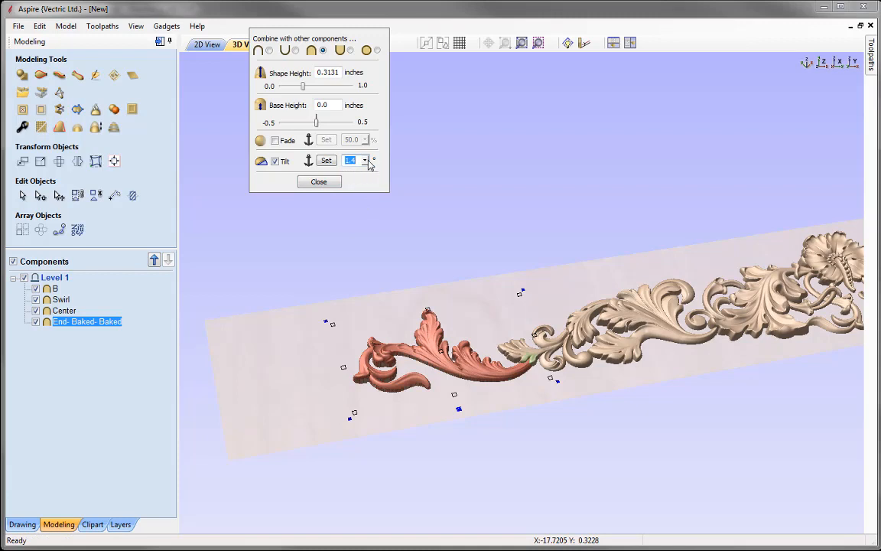
{"action": "left_click", "coordinate": [366, 161]}
{"action": "left_click_drag", "start_coordinate": [371, 176], "coordinate": [371, 179]}
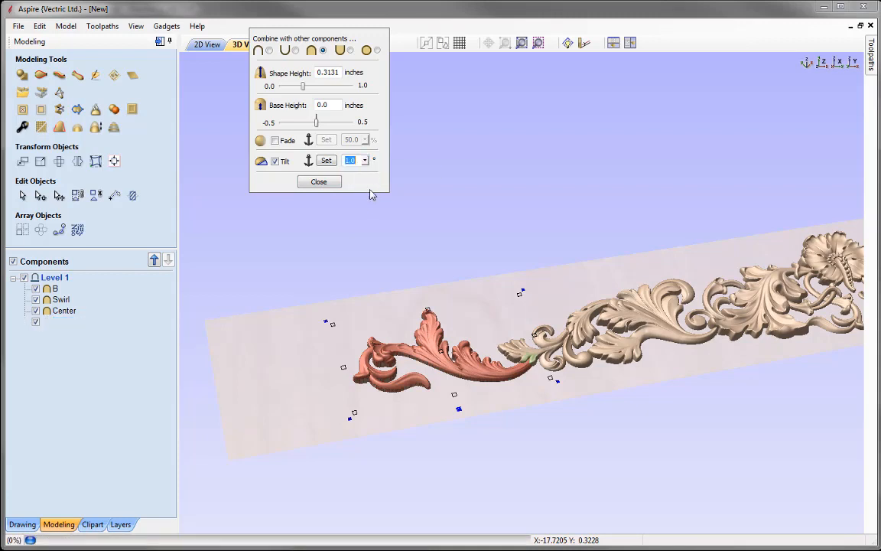
{"action": "left_click_drag", "start_coordinate": [650, 339], "coordinate": [627, 367]}
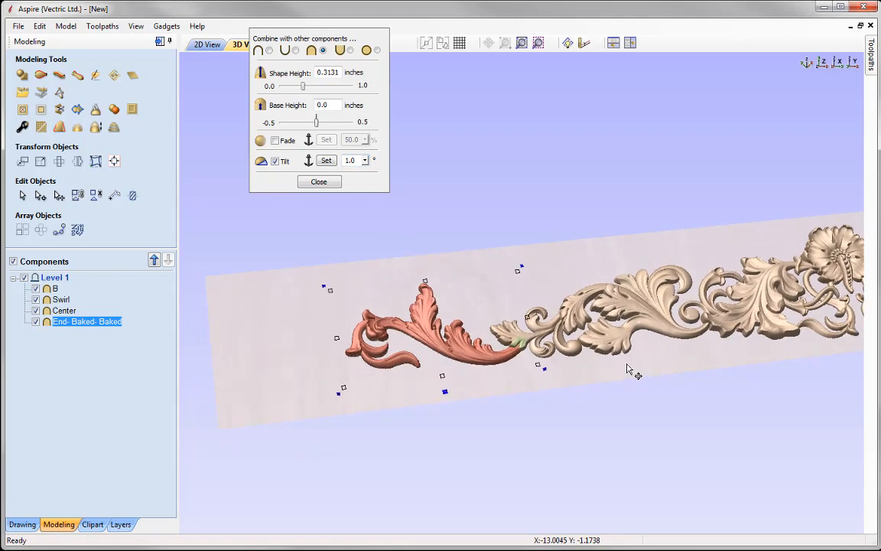
{"action": "scroll", "coordinate": [629, 368], "scroll_direction": "up", "scroll_amount": 3}
{"action": "middle_click_drag", "start_coordinate": [610, 318], "coordinate": [491, 284]}
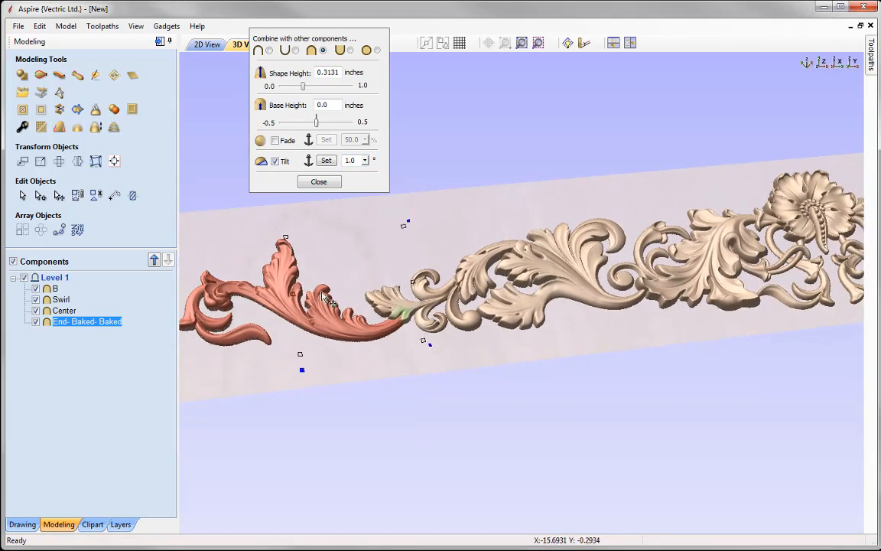
{"action": "left_click_drag", "start_coordinate": [488, 279], "coordinate": [538, 338]}
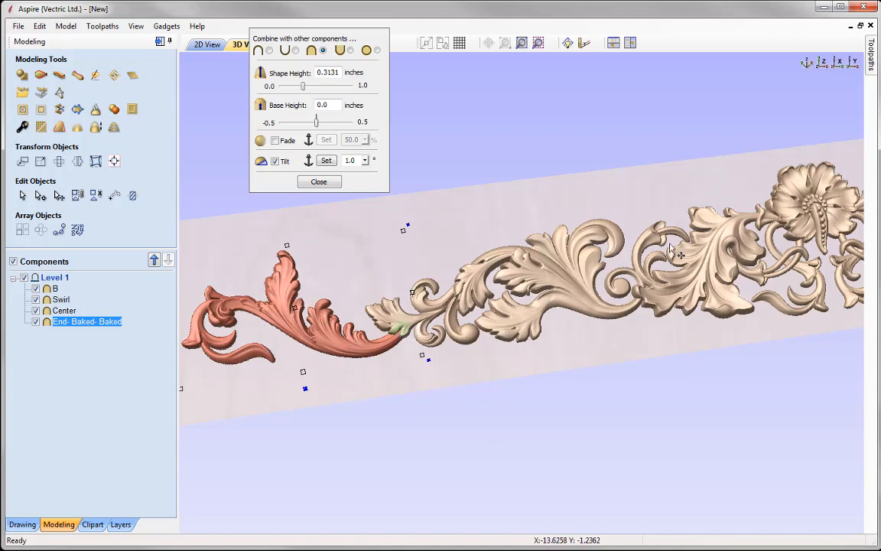
{"action": "left_click", "coordinate": [319, 182]}
- Group the merged end component with the B and Swirl components
{"action": "left_click", "coordinate": [822, 62]}
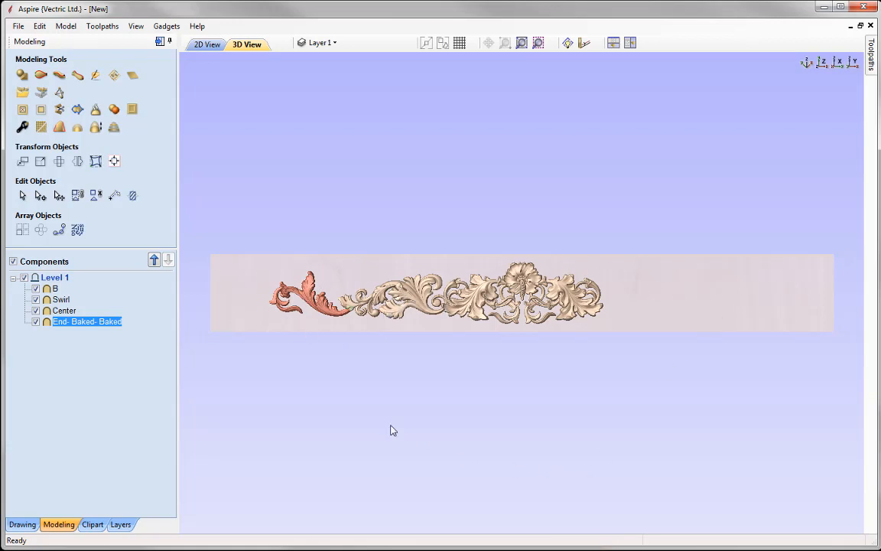
{"action": "left_click", "coordinate": [369, 306], "text": "shift"}
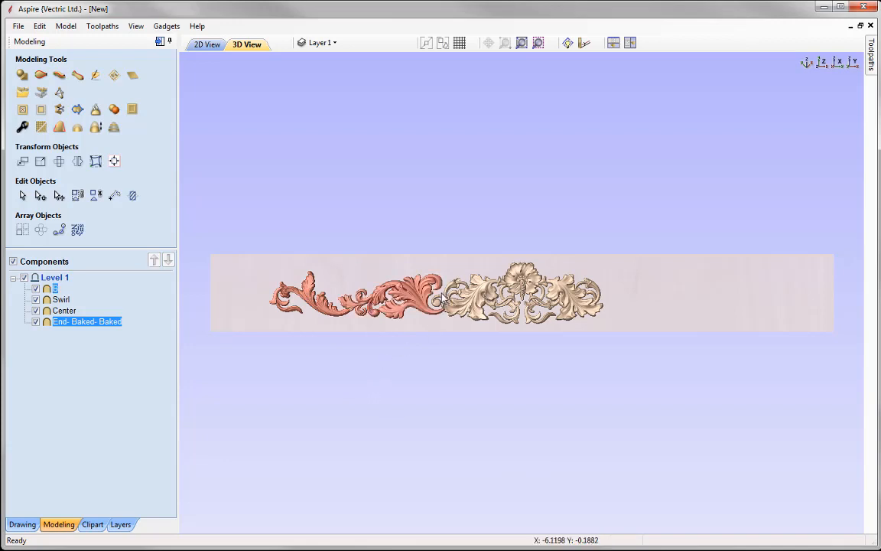
{"action": "left_click", "coordinate": [397, 301], "text": "shift"}
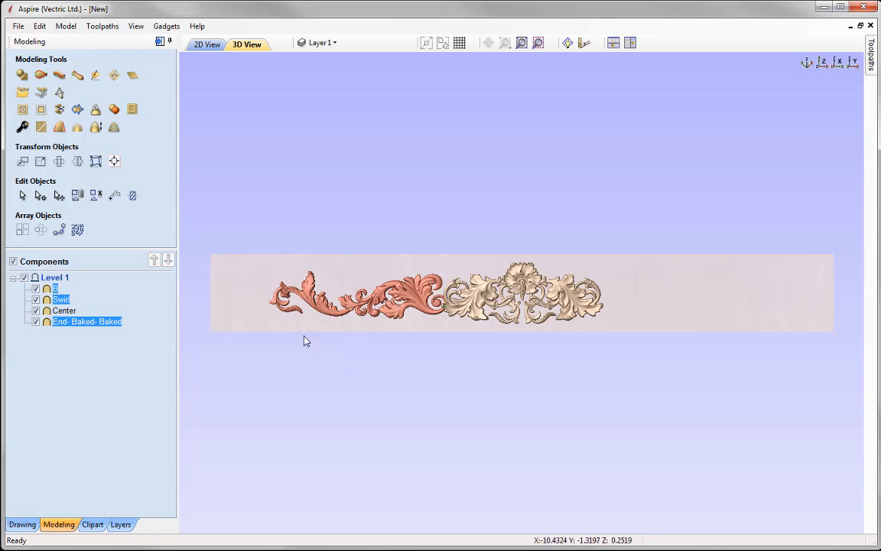
{"action": "right_click", "coordinate": [55, 300]}
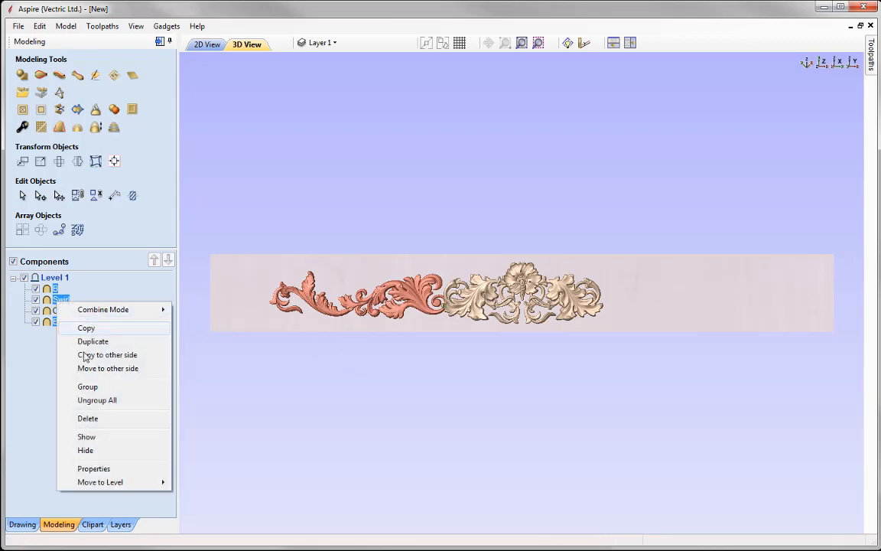
{"action": "left_click", "coordinate": [105, 388]}
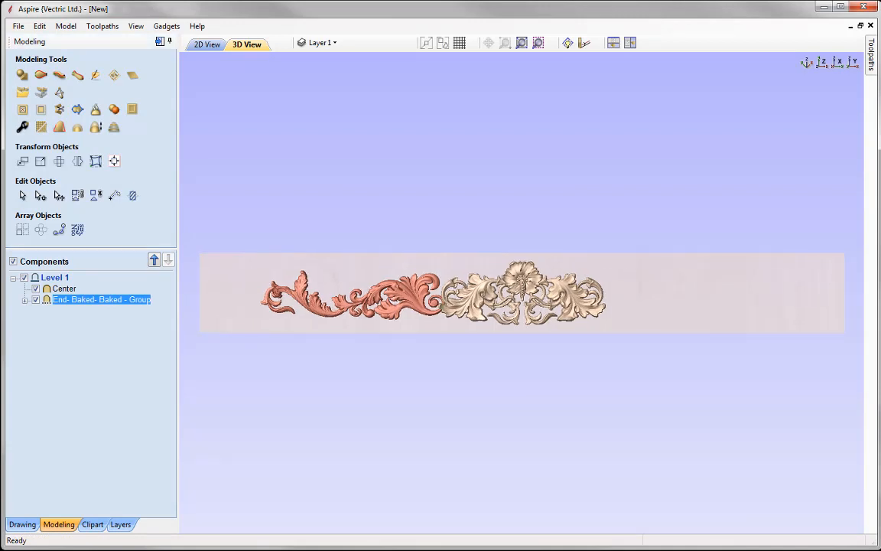
- Rename the grouped side component as Left Flourish
{"action": "right_click", "coordinate": [70, 307]}
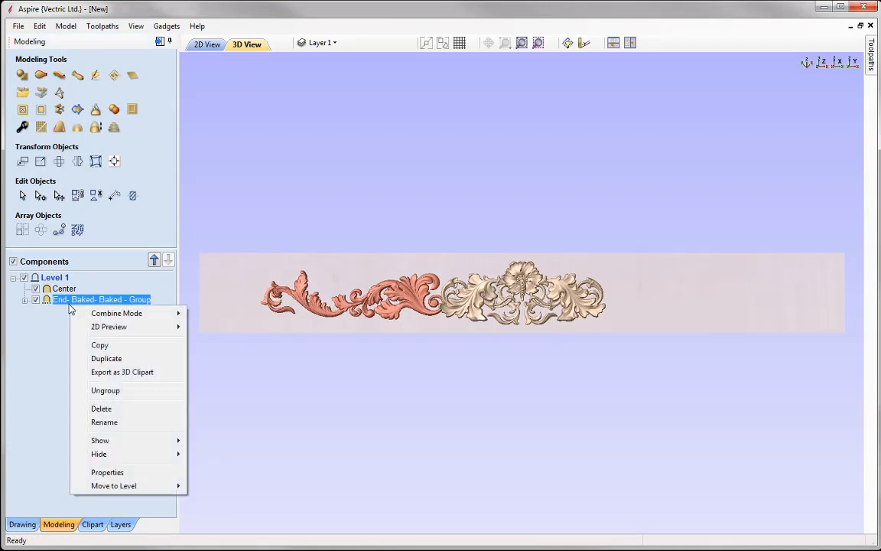
{"action": "left_click", "coordinate": [138, 420]}
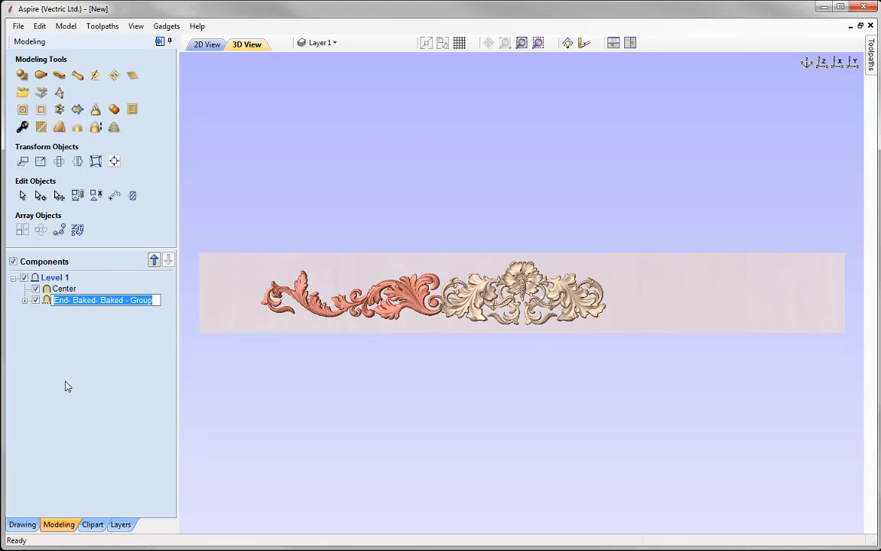
{"action": "type", "text": "Left"}
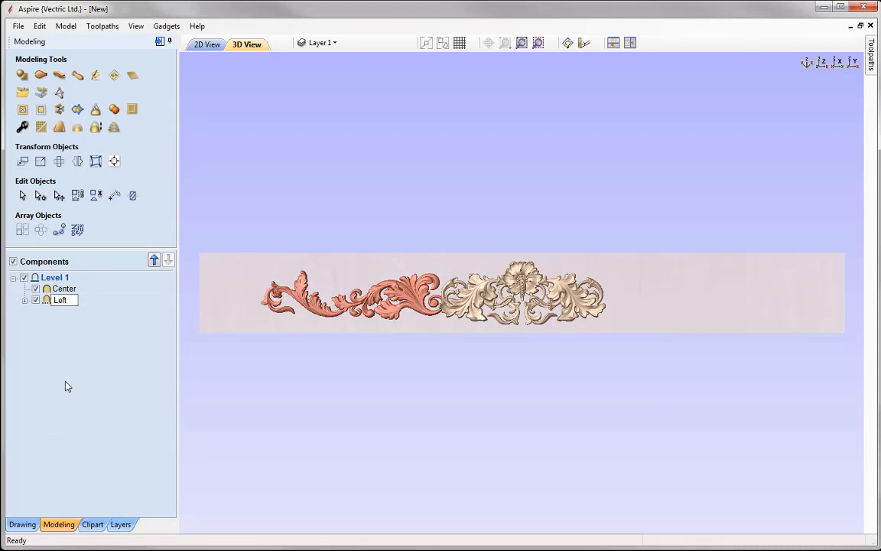
{"action": "type", "text": " Flourish"}
{"action": "key", "text": "Return"}
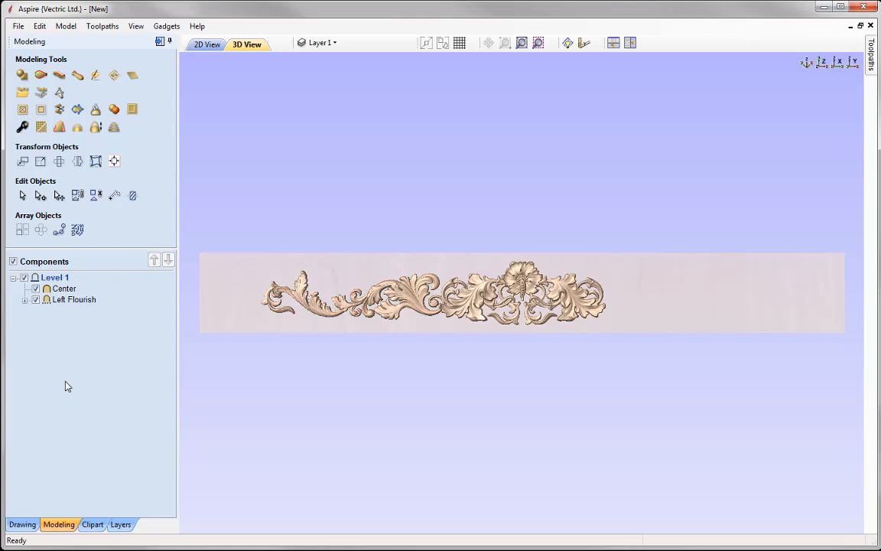
- Export the Left Flourish group as 3D clipart into the Mantel_Assembly_FILES folder under the name Left Flourish.3dClip
{"action": "right_click", "coordinate": [77, 308]}
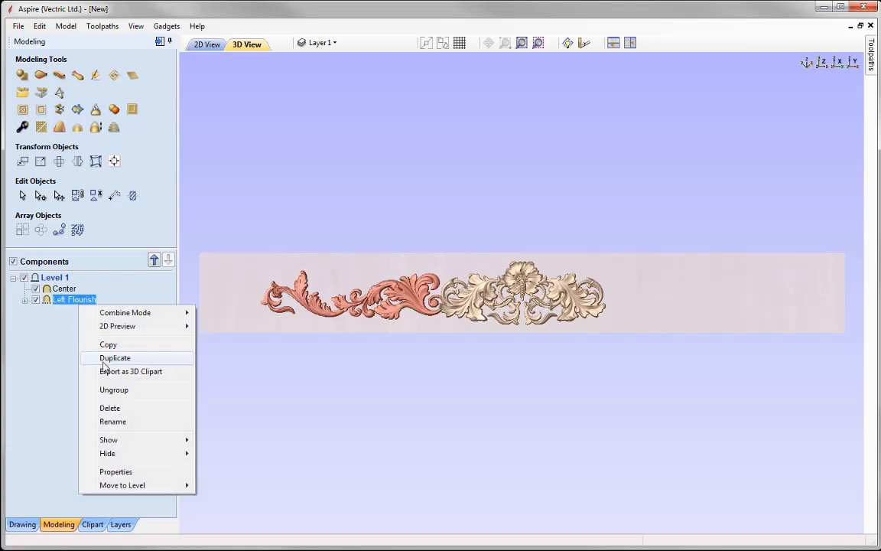
{"action": "left_click", "coordinate": [170, 372]}
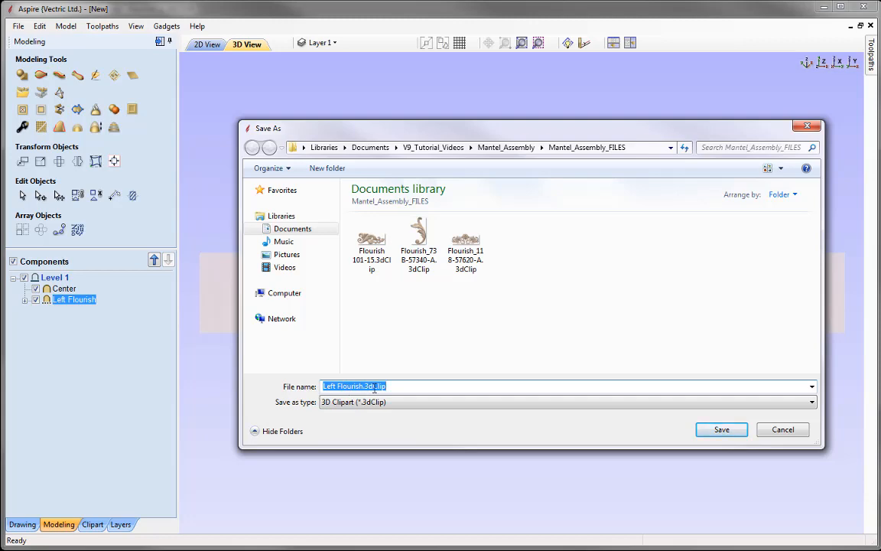
{"action": "left_click", "coordinate": [722, 430]}
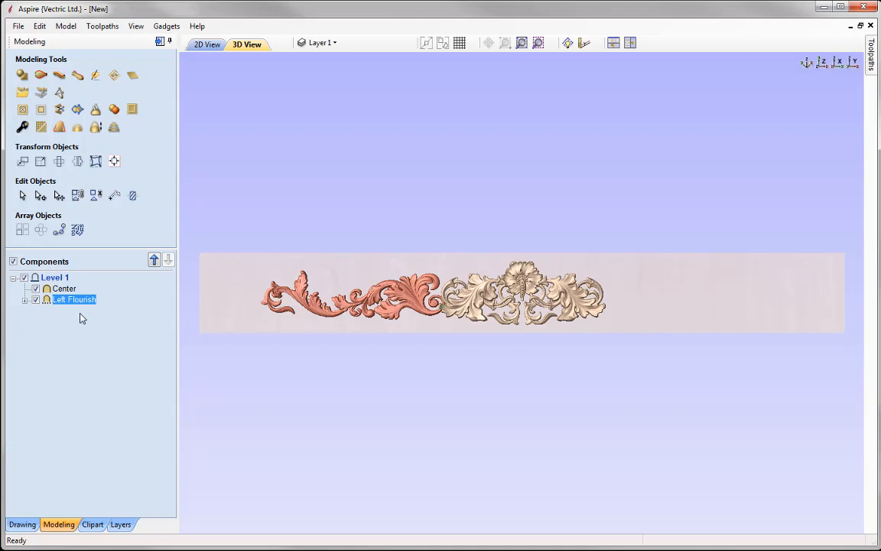
- Create a mirrored copy of the Left Flourish group, flipped horizontally about the job center
{"action": "left_click", "coordinate": [77, 161]}
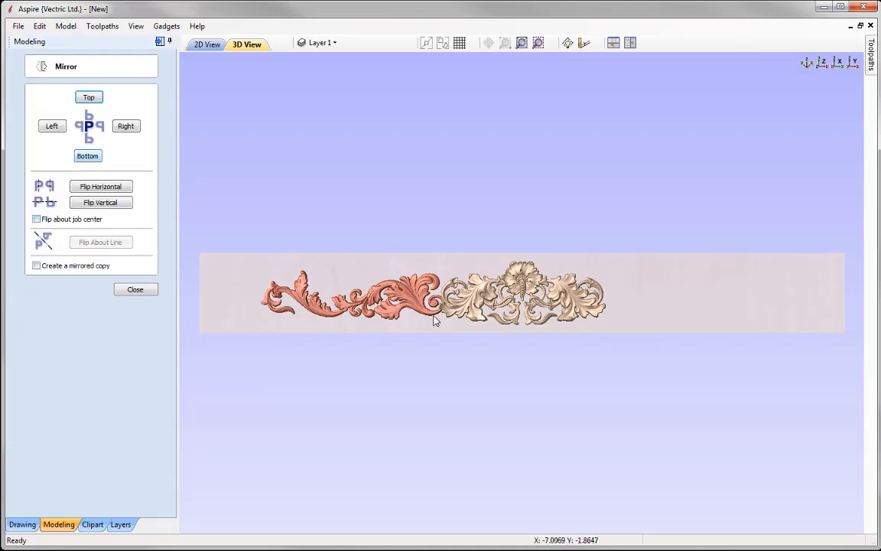
{"action": "left_click", "coordinate": [36, 219]}
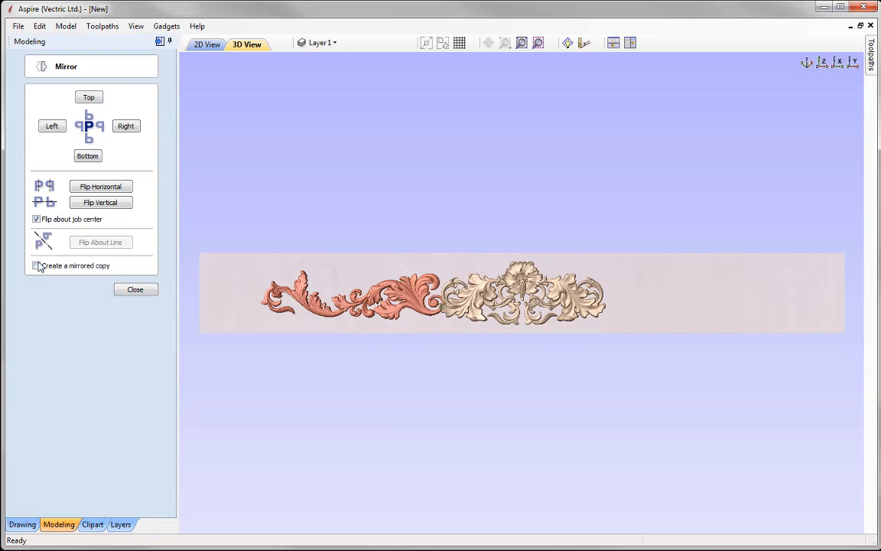
{"action": "left_click", "coordinate": [37, 265]}
{"action": "left_click", "coordinate": [112, 189]}
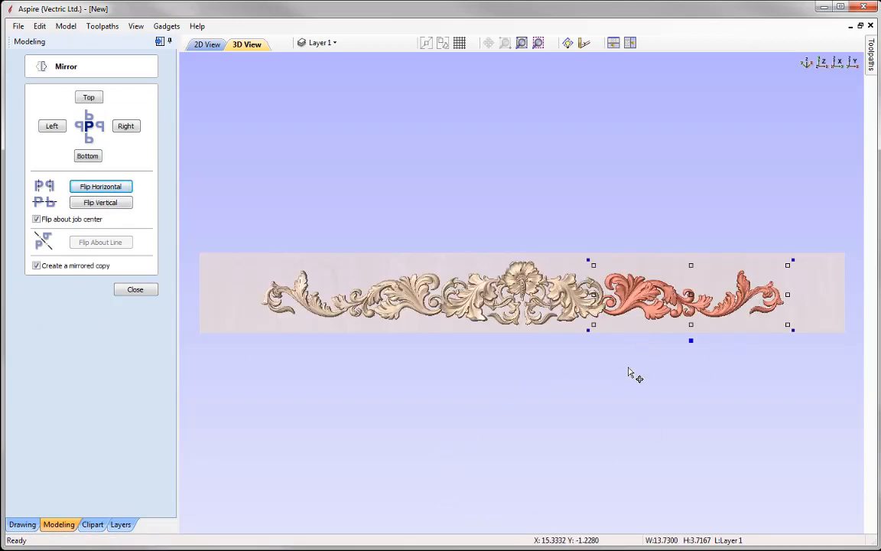
{"action": "left_click", "coordinate": [136, 290]}
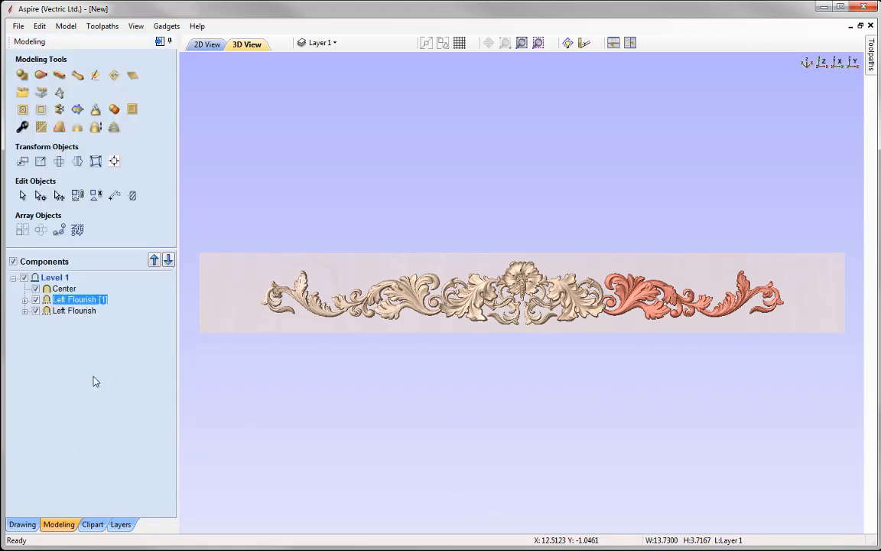
- Rename the mirrored copy of the Left Flourish group as Right Flourish
{"action": "right_click", "coordinate": [83, 301]}
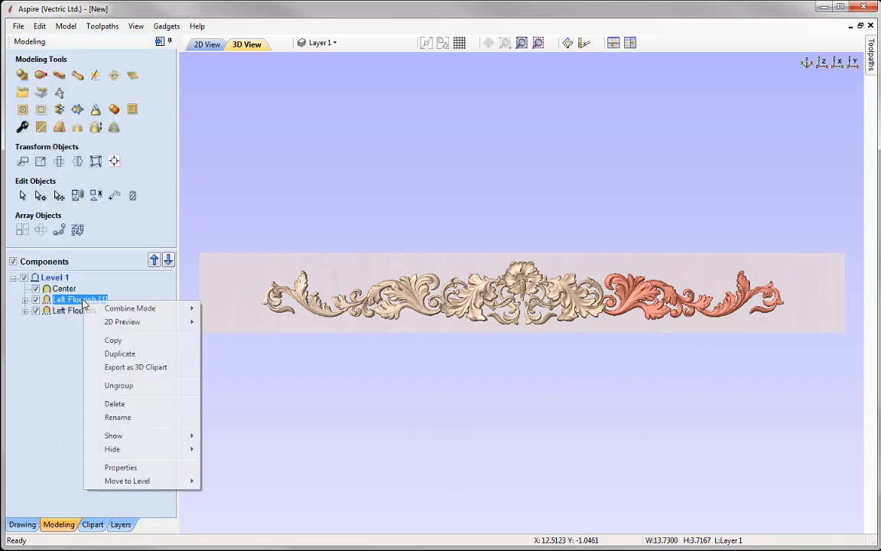
{"action": "left_click", "coordinate": [130, 426]}
{"action": "key", "text": "End"}
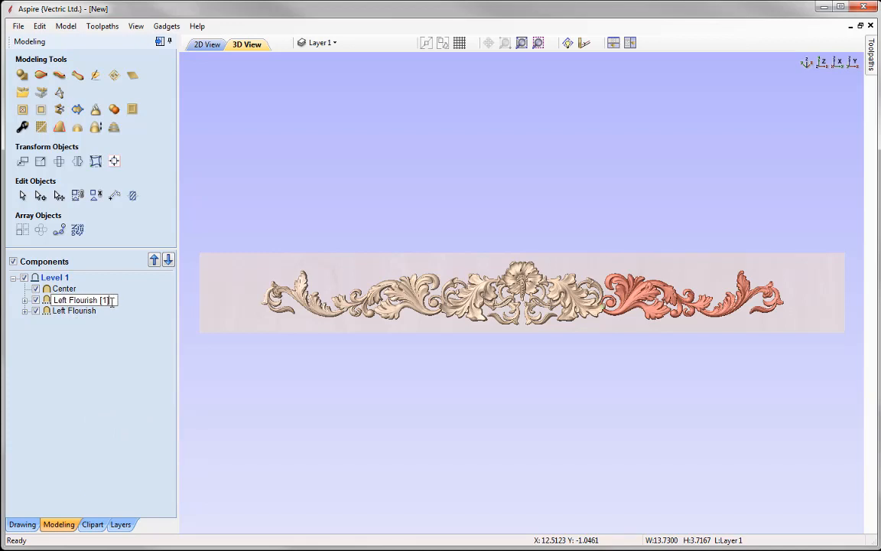
{"action": "key", "text": "BackSpace"}
{"action": "key", "text": "BackSpace"}
{"action": "key", "text": "BackSpace"}
{"action": "key", "text": "BackSpace"}
{"action": "key", "text": "Left"}
{"action": "key", "text": "Left"}
{"action": "key", "text": "Left"}
{"action": "key", "text": "Left"}
{"action": "key", "text": "Left"}
{"action": "key", "text": "Left"}
{"action": "key", "text": "Left"}
{"action": "key", "text": "Left"}
{"action": "key", "text": "Left"}
{"action": "key", "text": "shift+Home"}
{"action": "type", "text": "Right"}
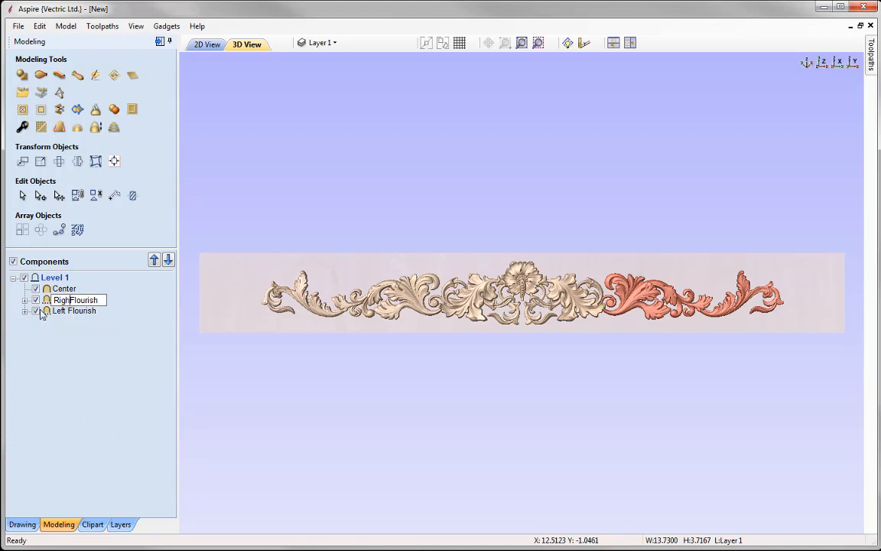
{"action": "key", "text": "Return"}
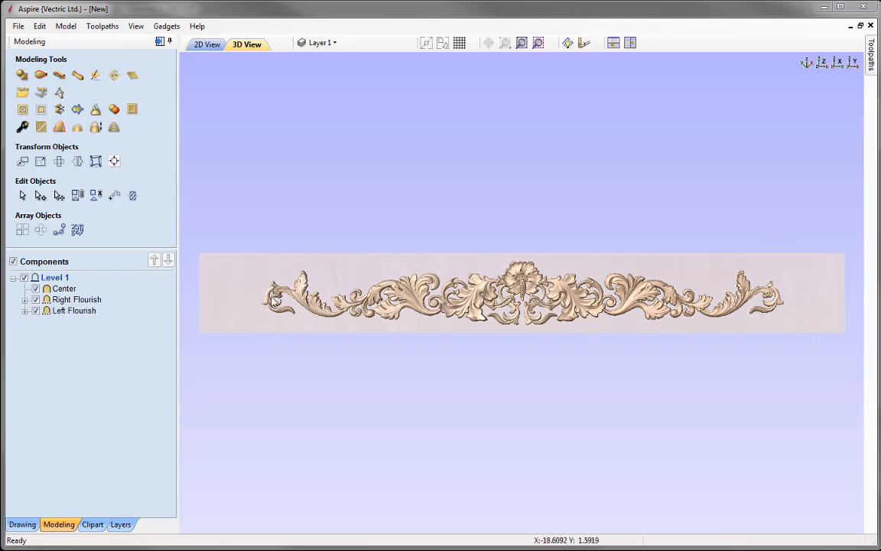
- Insert a new component level above Level 1 and select it to receive the combined model
{"action": "right_click", "coordinate": [58, 280]}
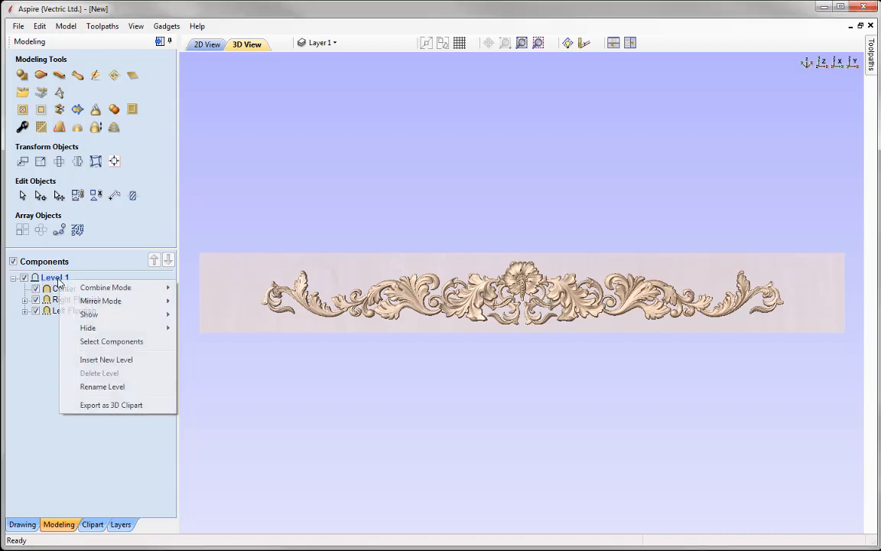
{"action": "left_click", "coordinate": [129, 359]}
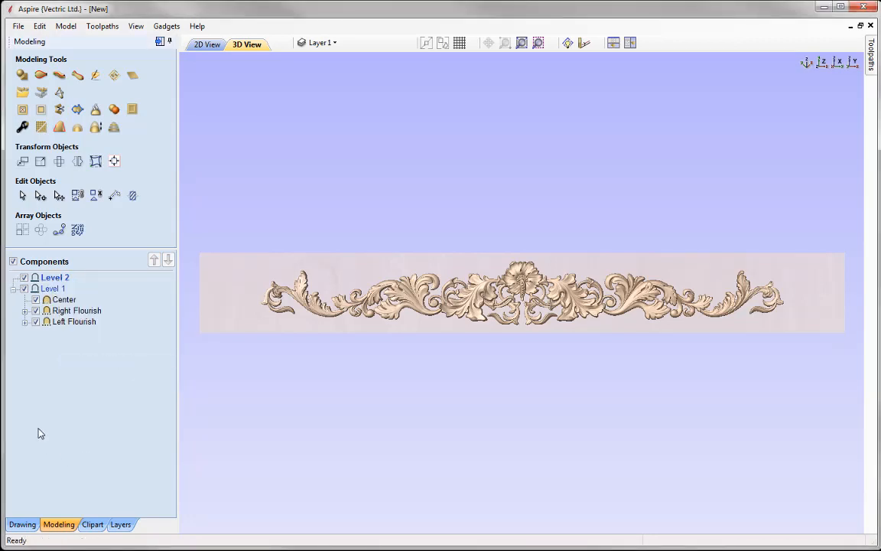
{"action": "left_click", "coordinate": [57, 277]}
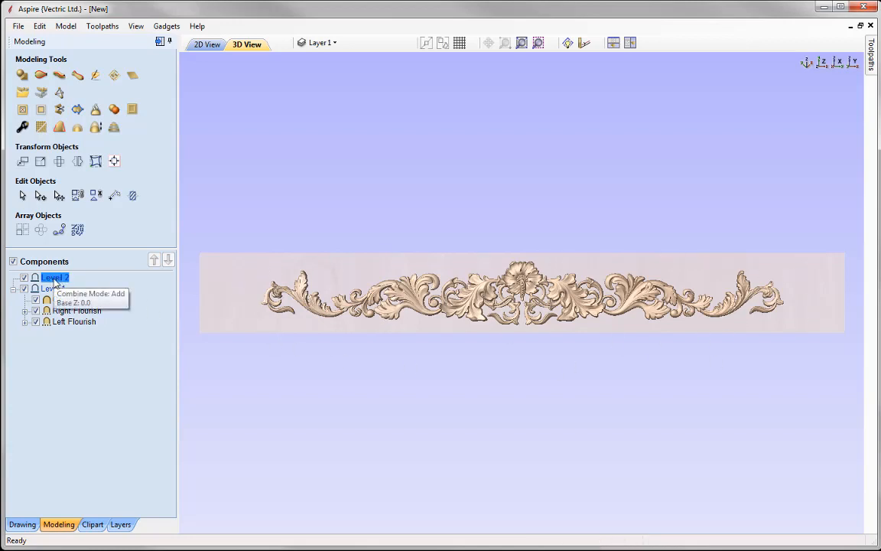
- Create a single component from the visible model on the new level and hide Level 1 with its original components
{"action": "left_click", "coordinate": [114, 109]}
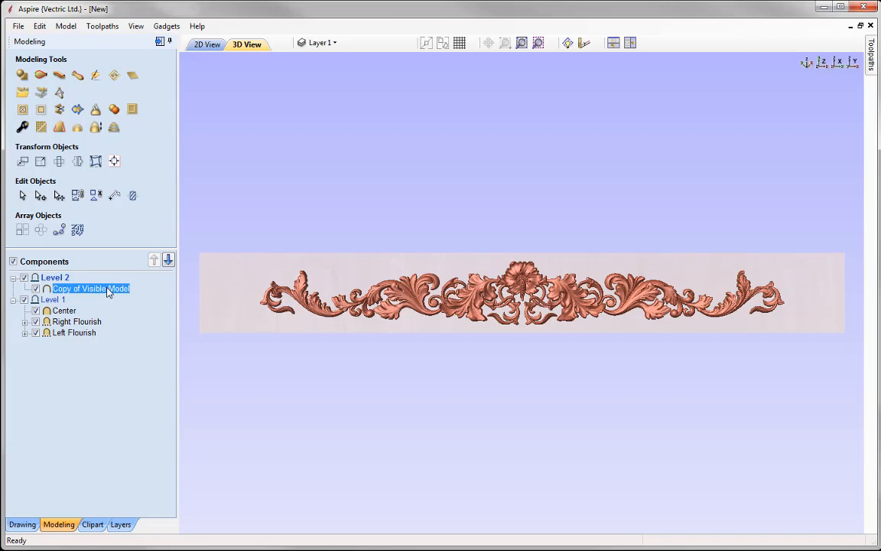
{"action": "left_click", "coordinate": [23, 299]}
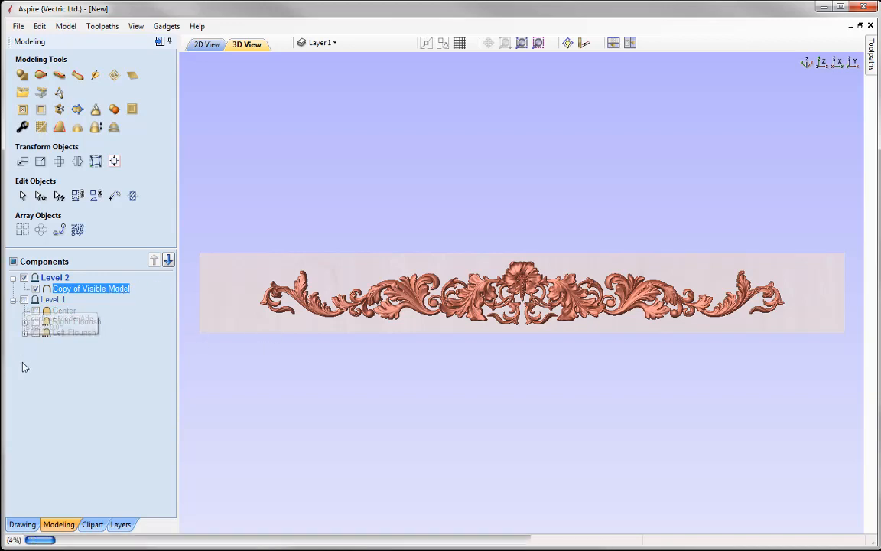
{"action": "left_click", "coordinate": [330, 279]}
{"action": "left_click", "coordinate": [536, 294]}
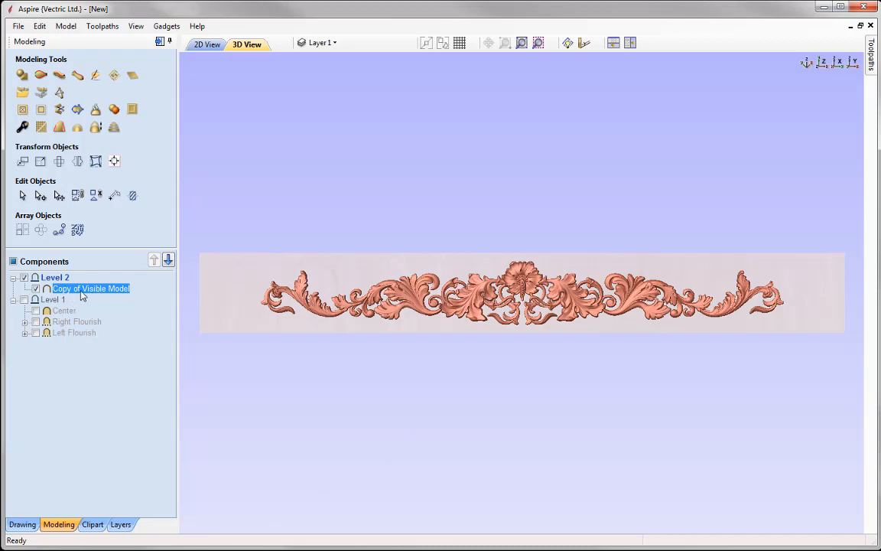
- Scale the combined mantel component to a height of 5.5 inches, keeping X and Y linked and Z scaled automatically
{"action": "mouse_move", "coordinate": [100, 301]}
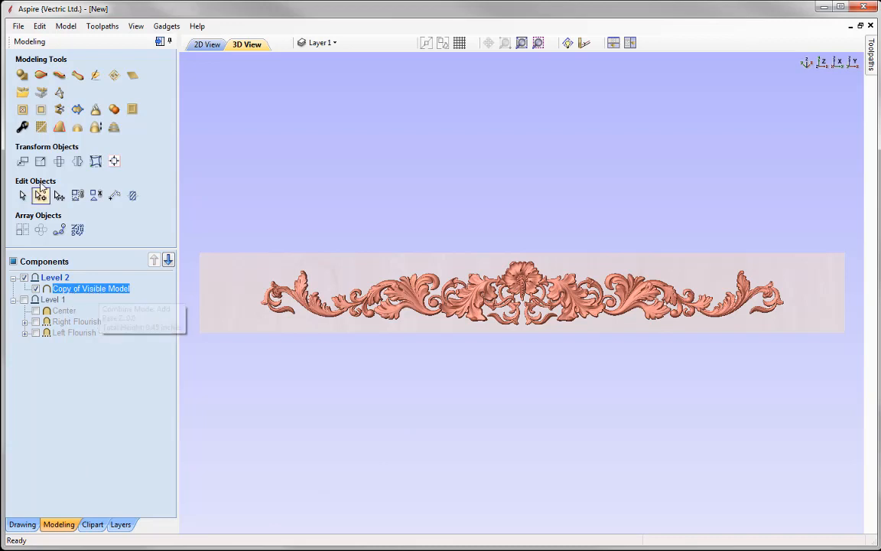
{"action": "left_click", "coordinate": [41, 162]}
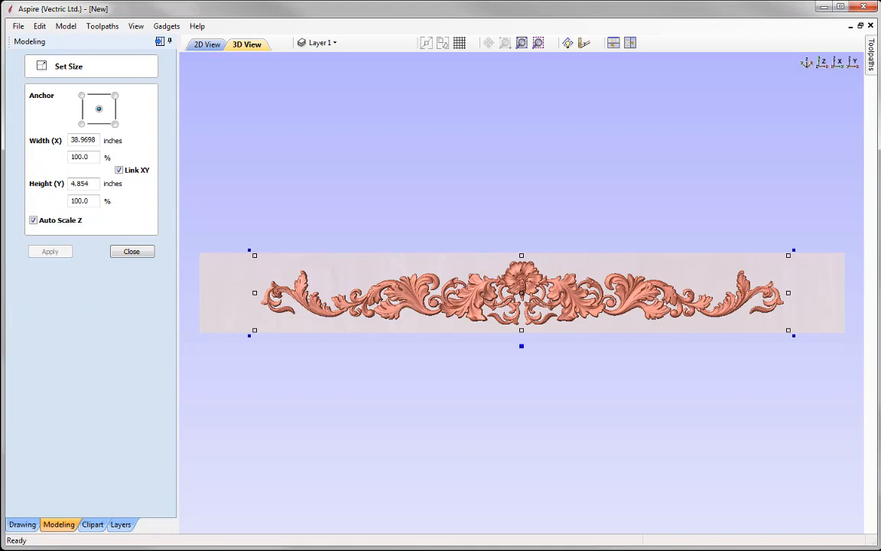
{"action": "left_click_drag", "start_coordinate": [95, 184], "coordinate": [29, 184]}
{"action": "type", "text": "5.5"}
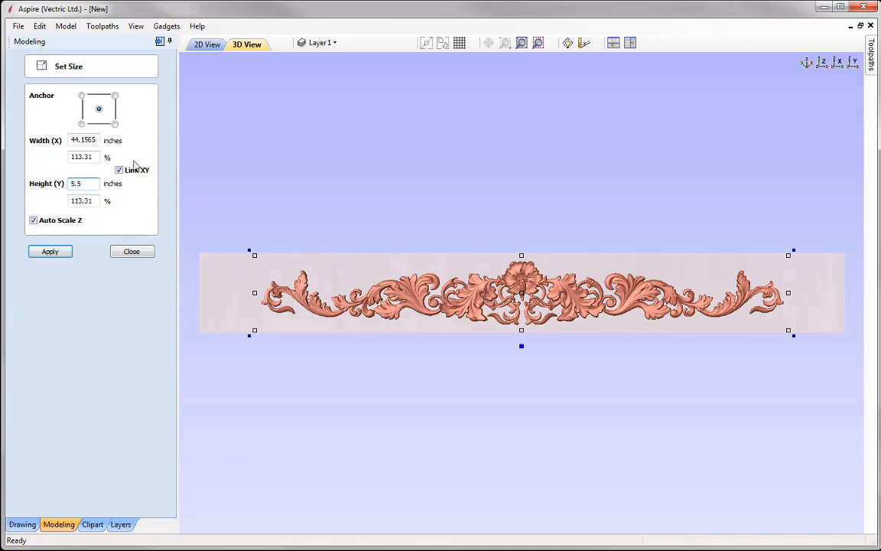
{"action": "left_click", "coordinate": [55, 252]}
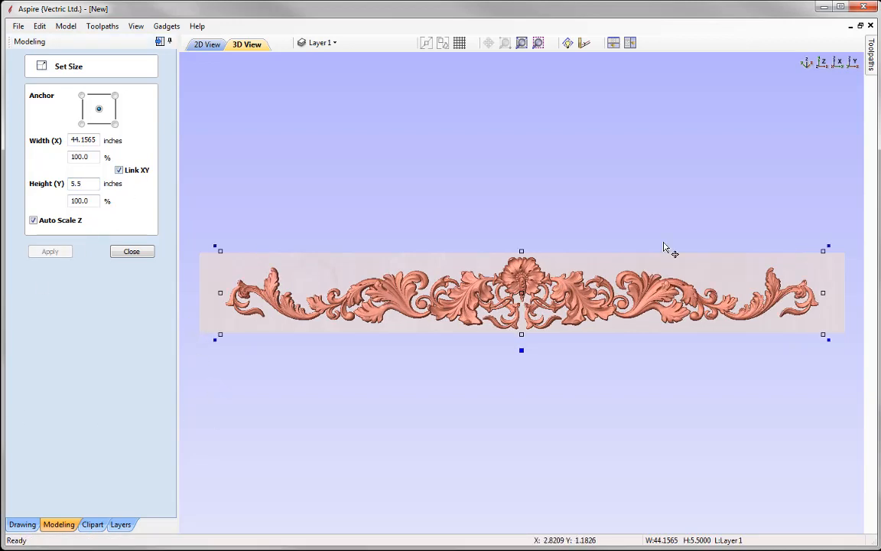
{"action": "left_click", "coordinate": [132, 252]}
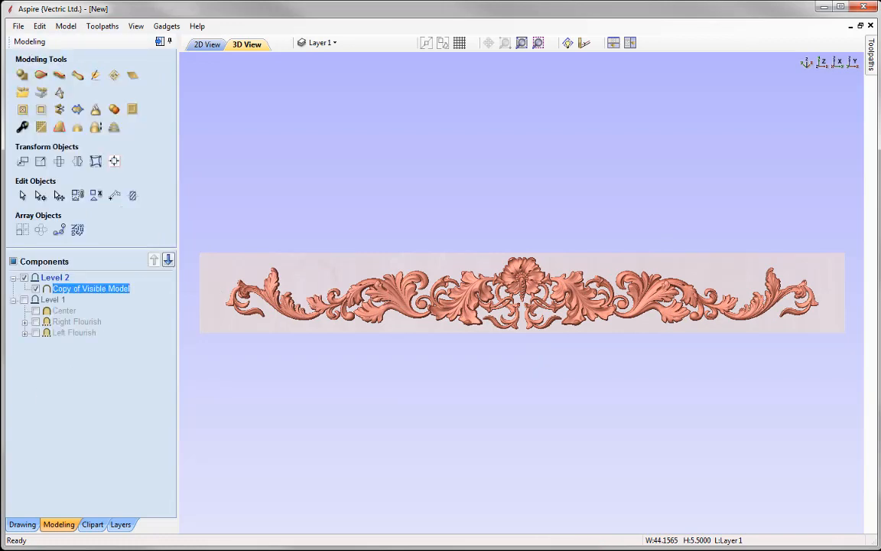
- Export the combined mantel component as 3D clipart named Mantel Flourish in the Mantel_Assembly_FILES folder
{"action": "right_click", "coordinate": [110, 289]}
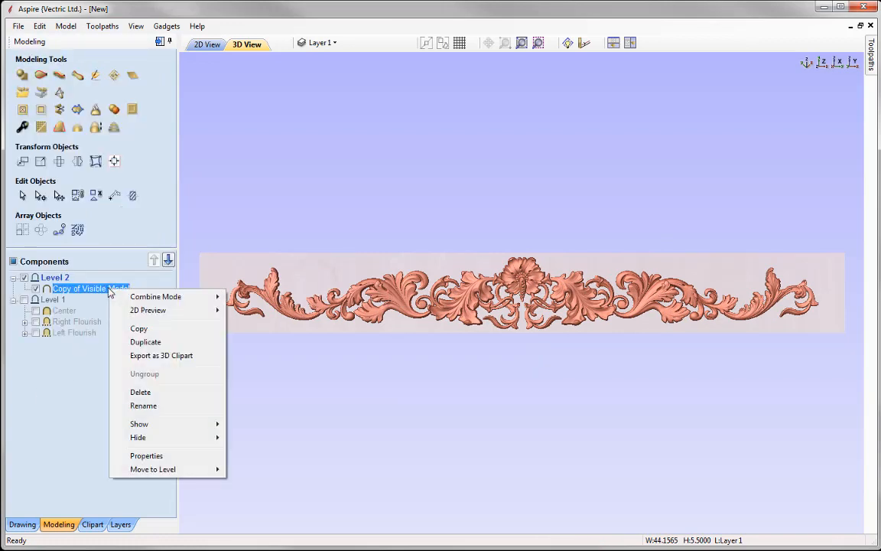
{"action": "left_click", "coordinate": [181, 356]}
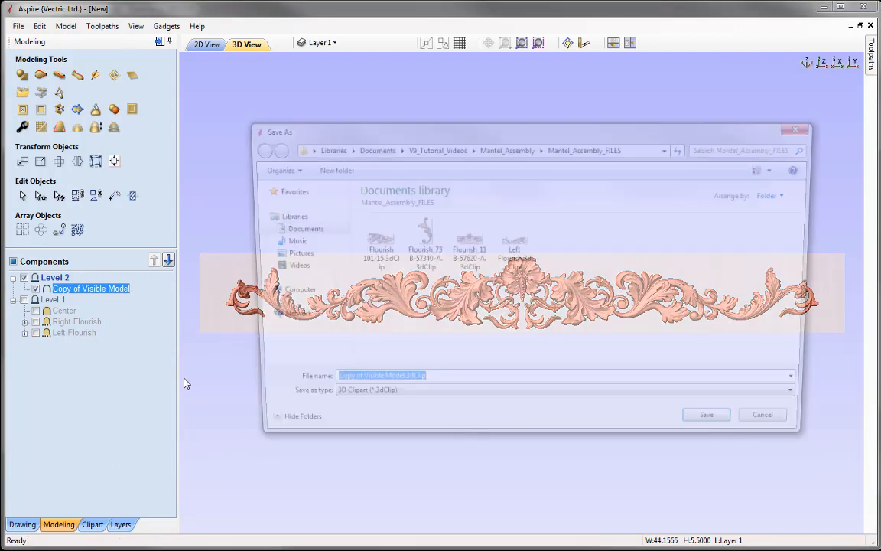
{"action": "type", "text": "Mantel "}
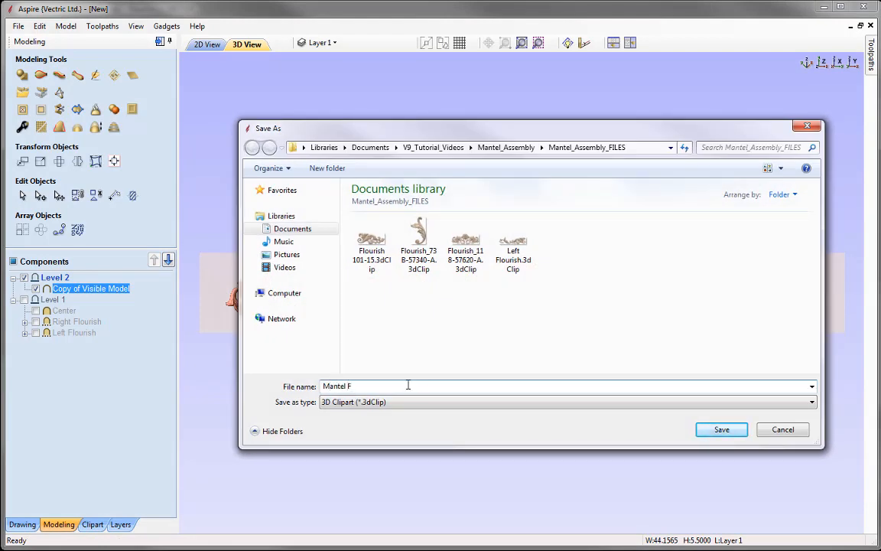
{"action": "type", "text": "Flourish"}
{"action": "left_click", "coordinate": [722, 429]}
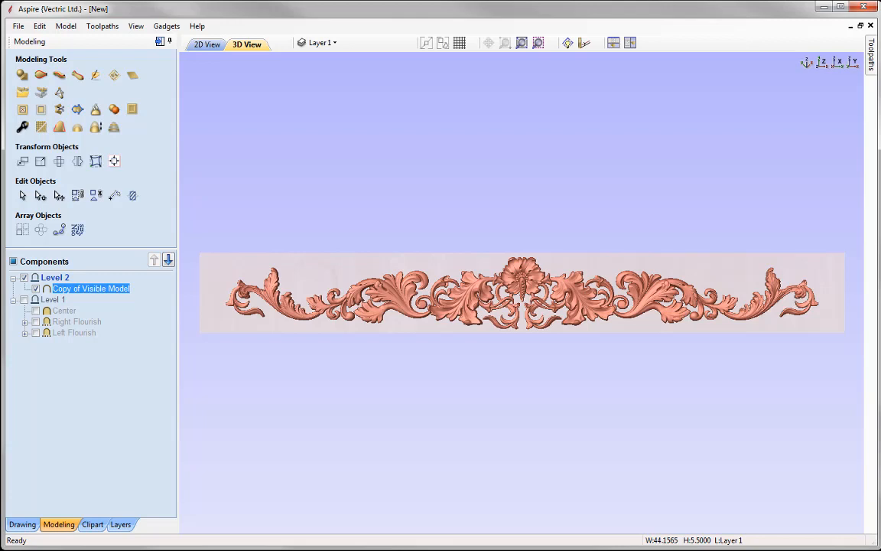
- Browse the local clipart files to the Mantel_Assembly_FILES folder to check the exported flourishes
{"action": "left_click", "coordinate": [92, 525]}
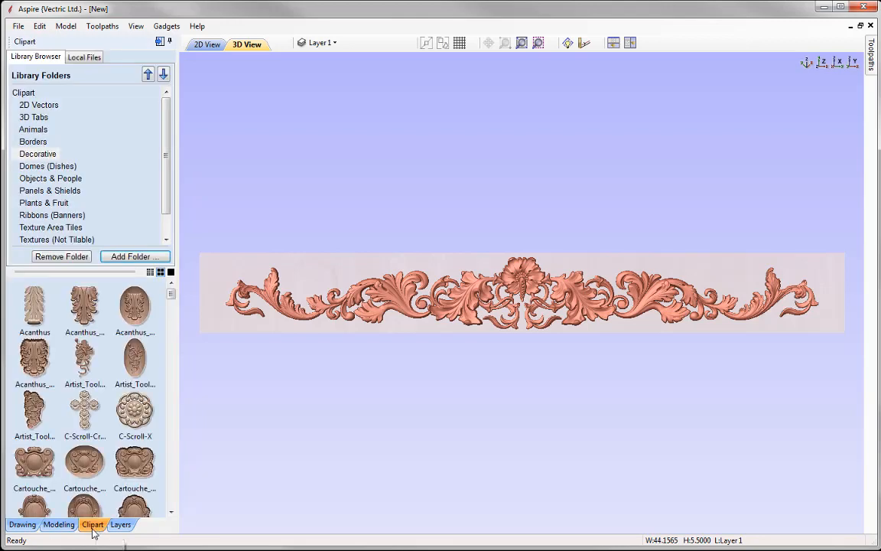
{"action": "left_click", "coordinate": [84, 56]}
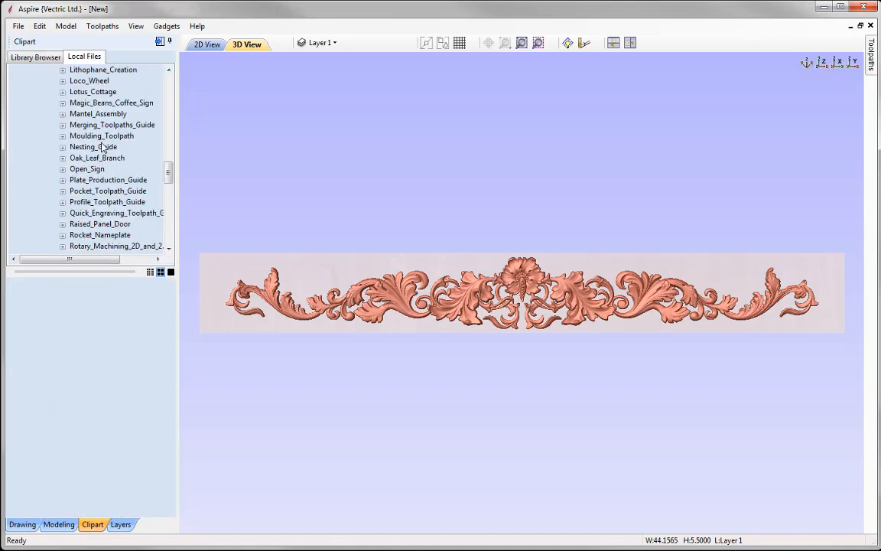
{"action": "left_click", "coordinate": [89, 114]}
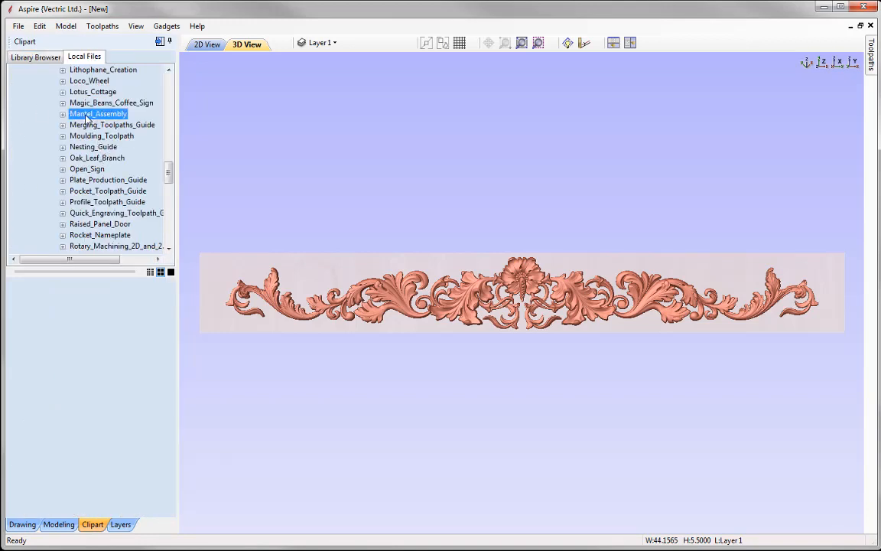
{"action": "left_click", "coordinate": [63, 113]}
{"action": "left_click", "coordinate": [118, 124]}
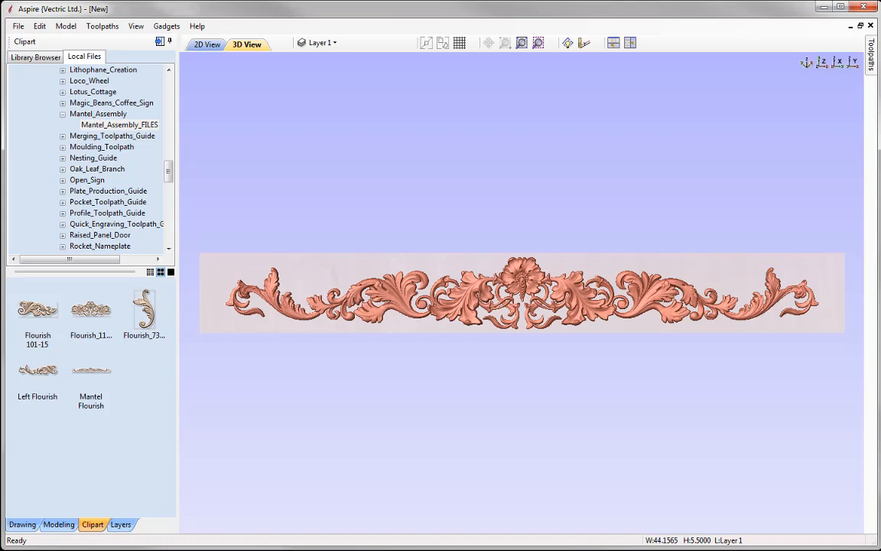
- Save the job as an Aspire file named Mantel_Assembly_3D_Modeling in the Mantel_Assembly_FILES folder
{"action": "left_click", "coordinate": [18, 27]}
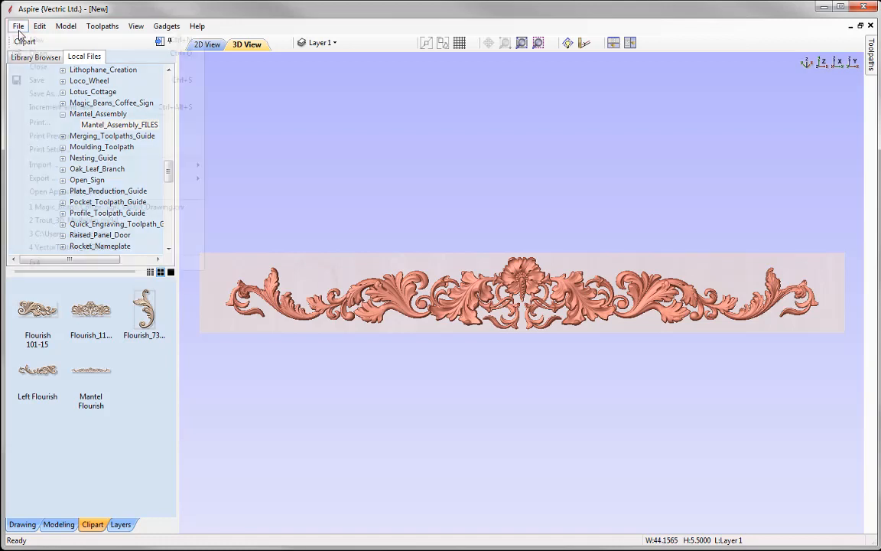
{"action": "left_click", "coordinate": [61, 95]}
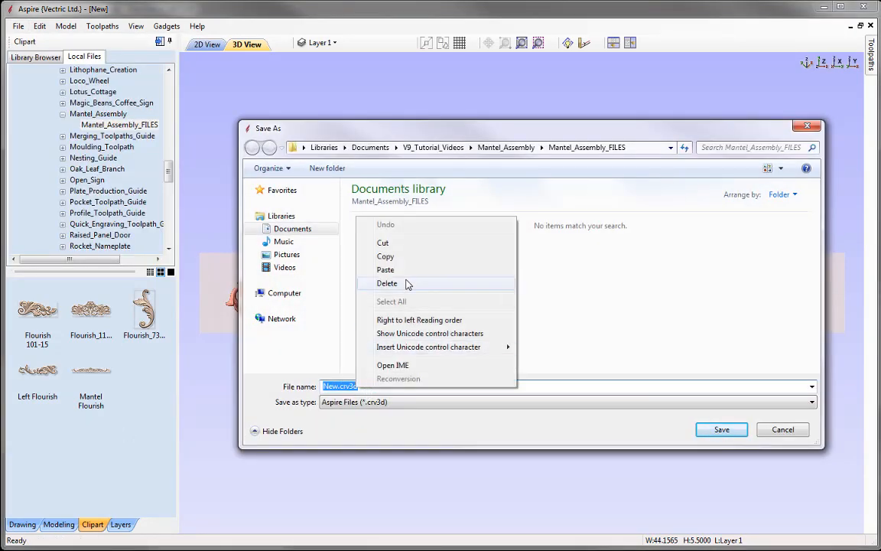
{"action": "left_click", "coordinate": [386, 270]}
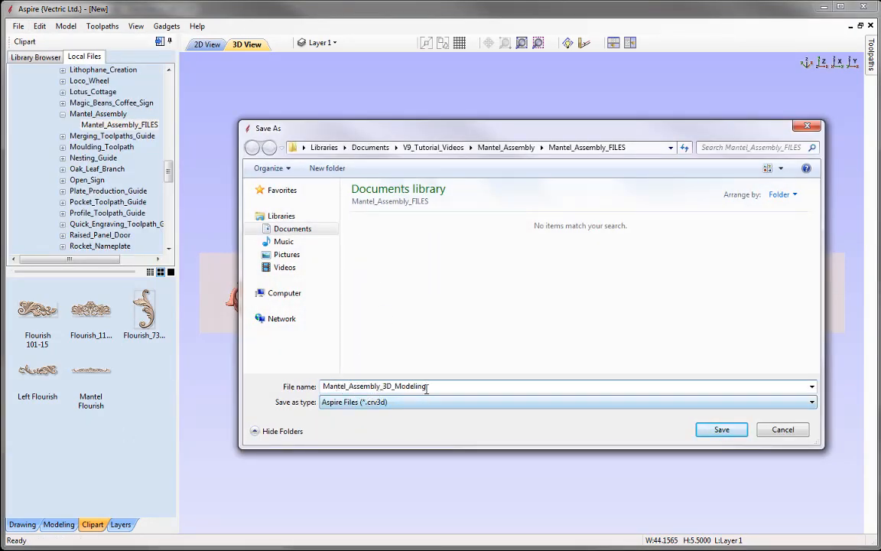
{"action": "left_click", "coordinate": [732, 430]}
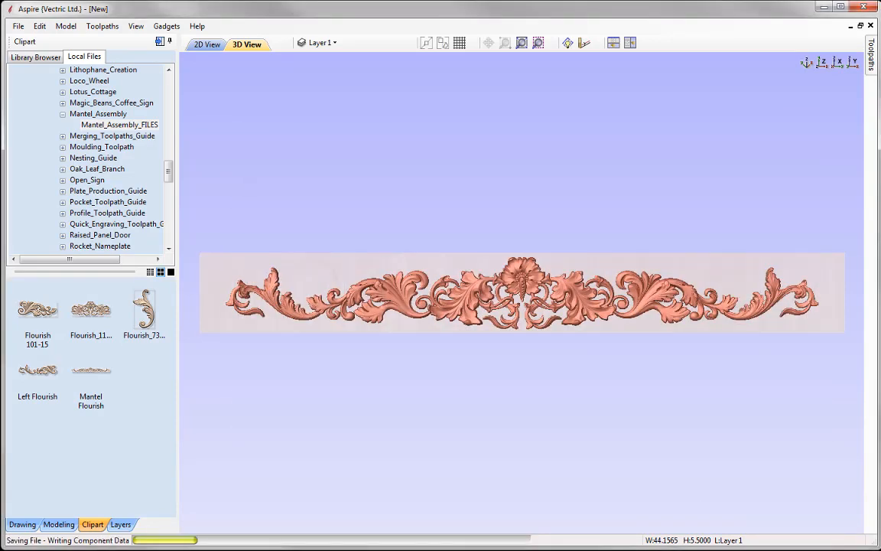